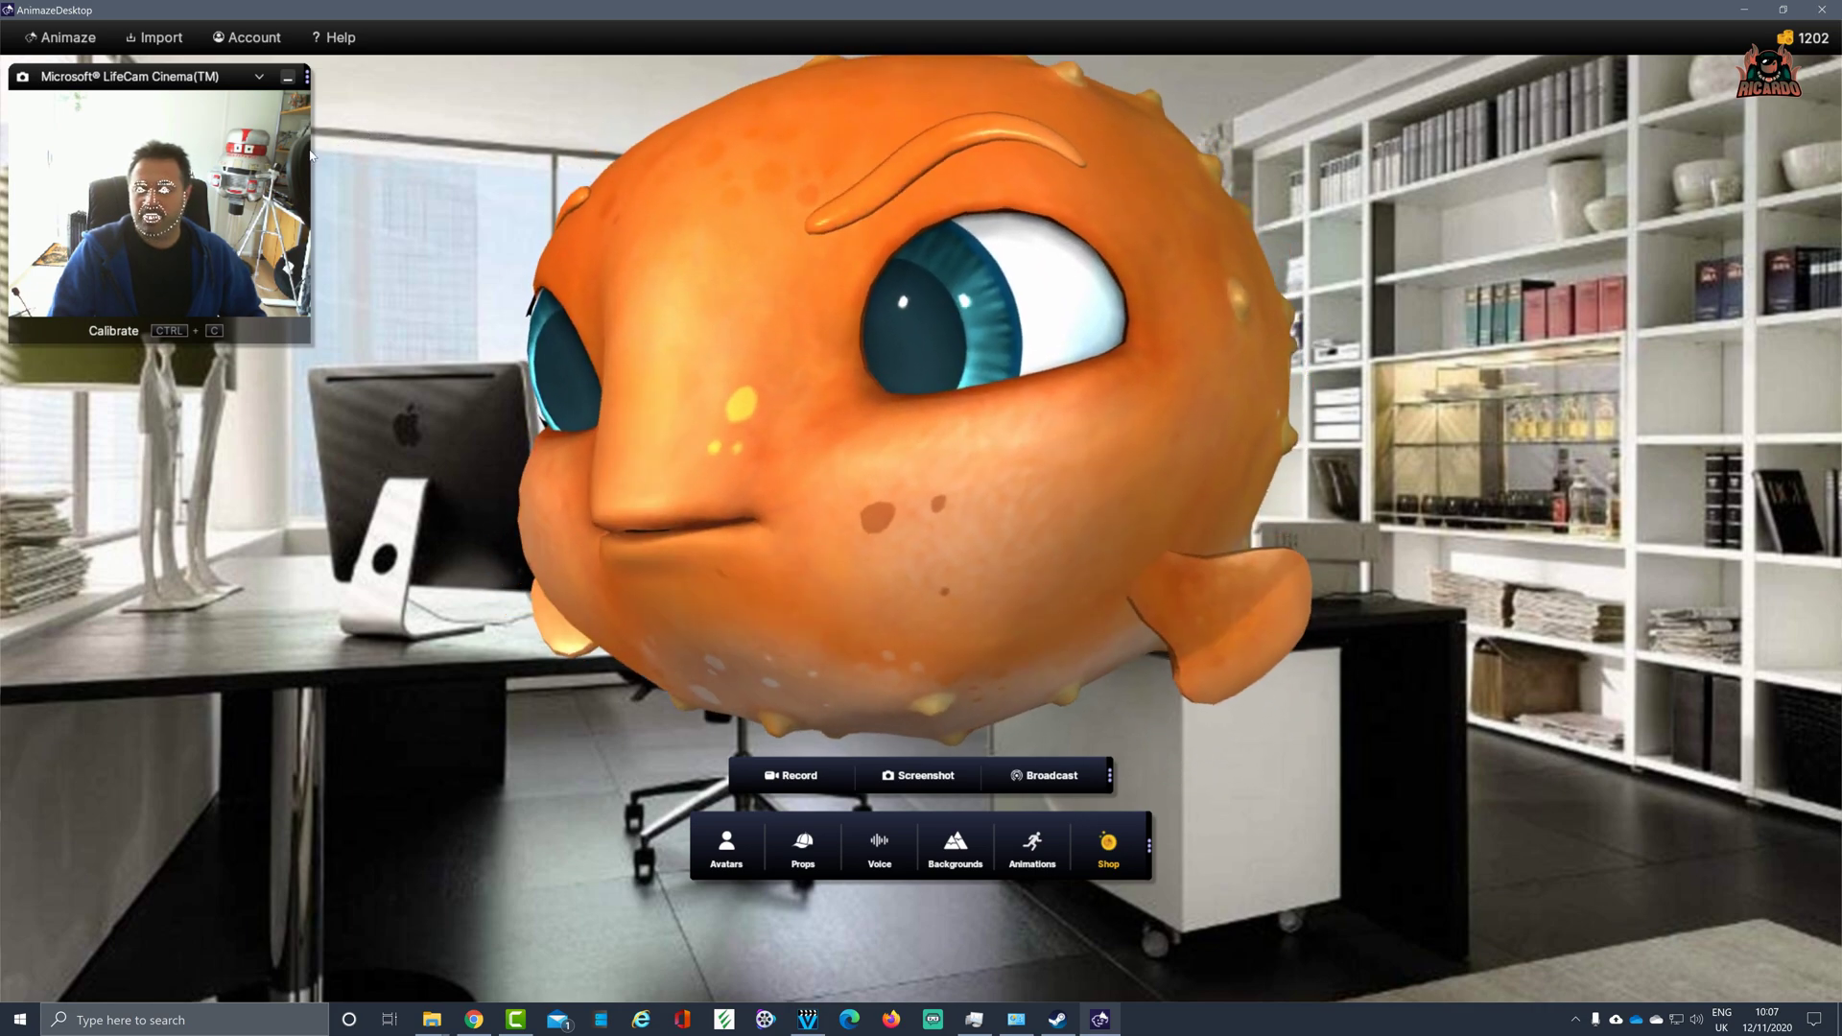
left_click(726, 846)
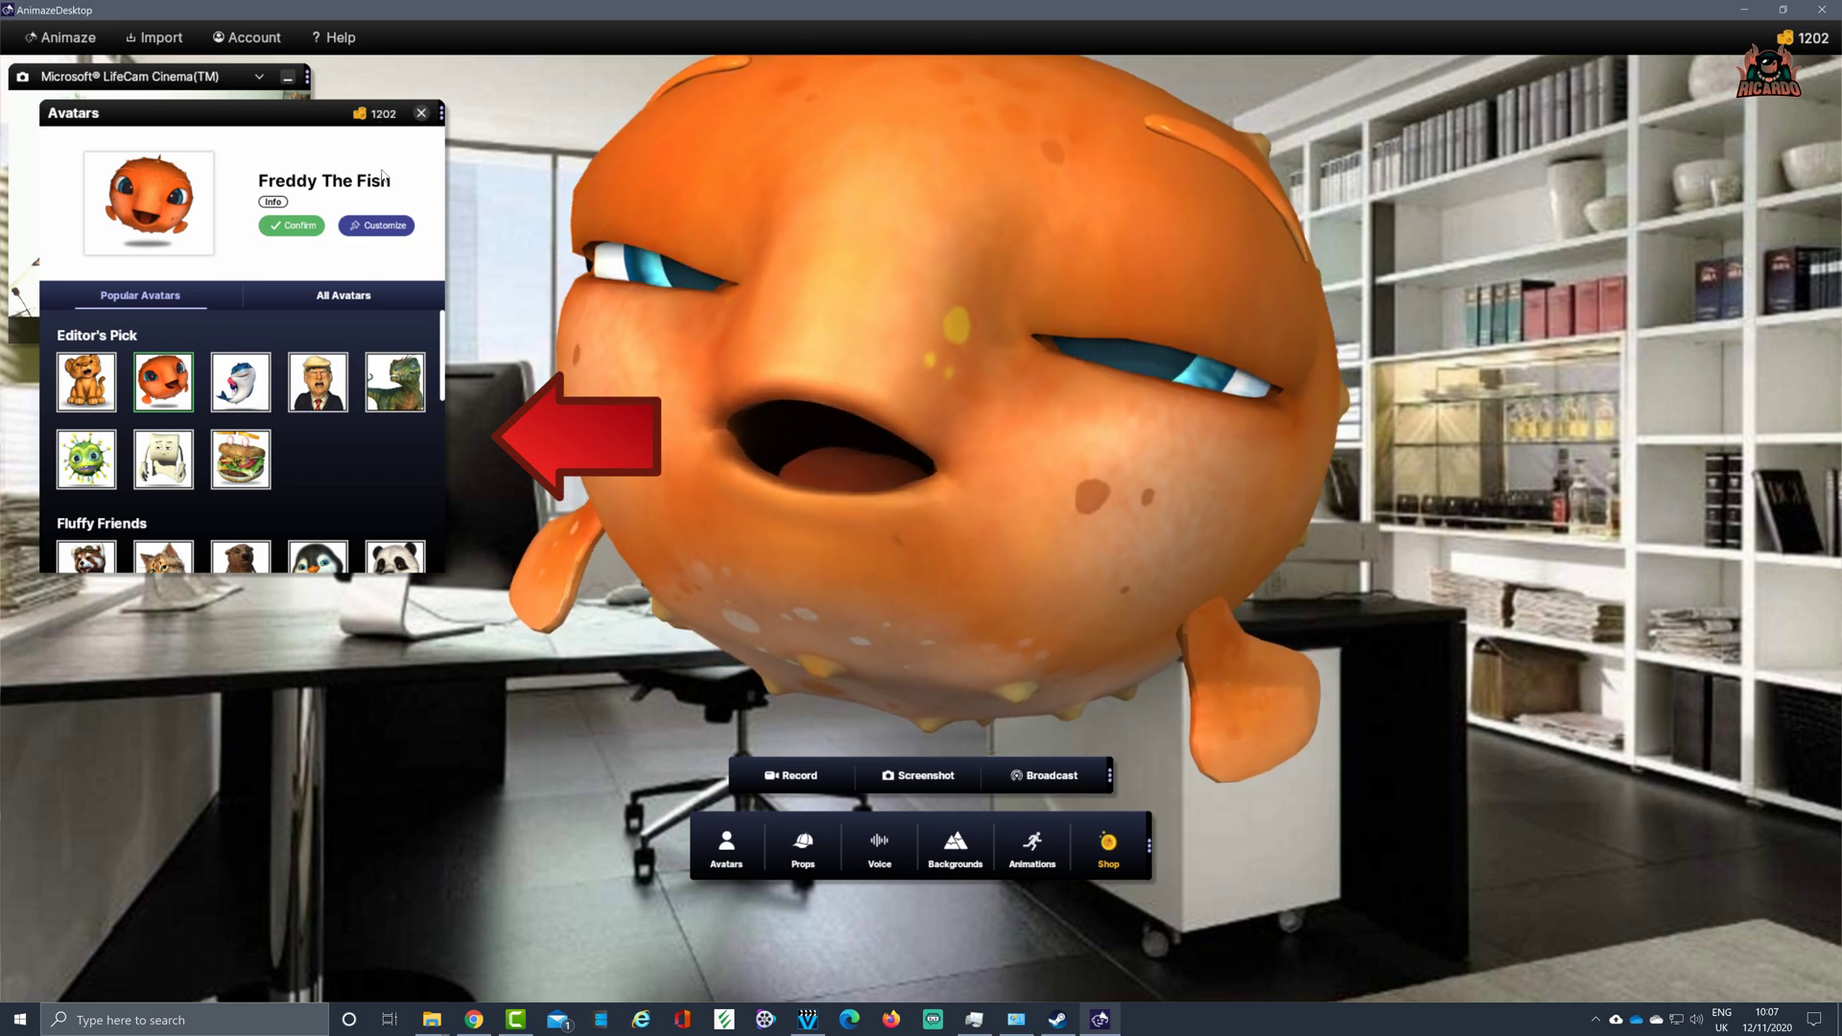
left_click(377, 113)
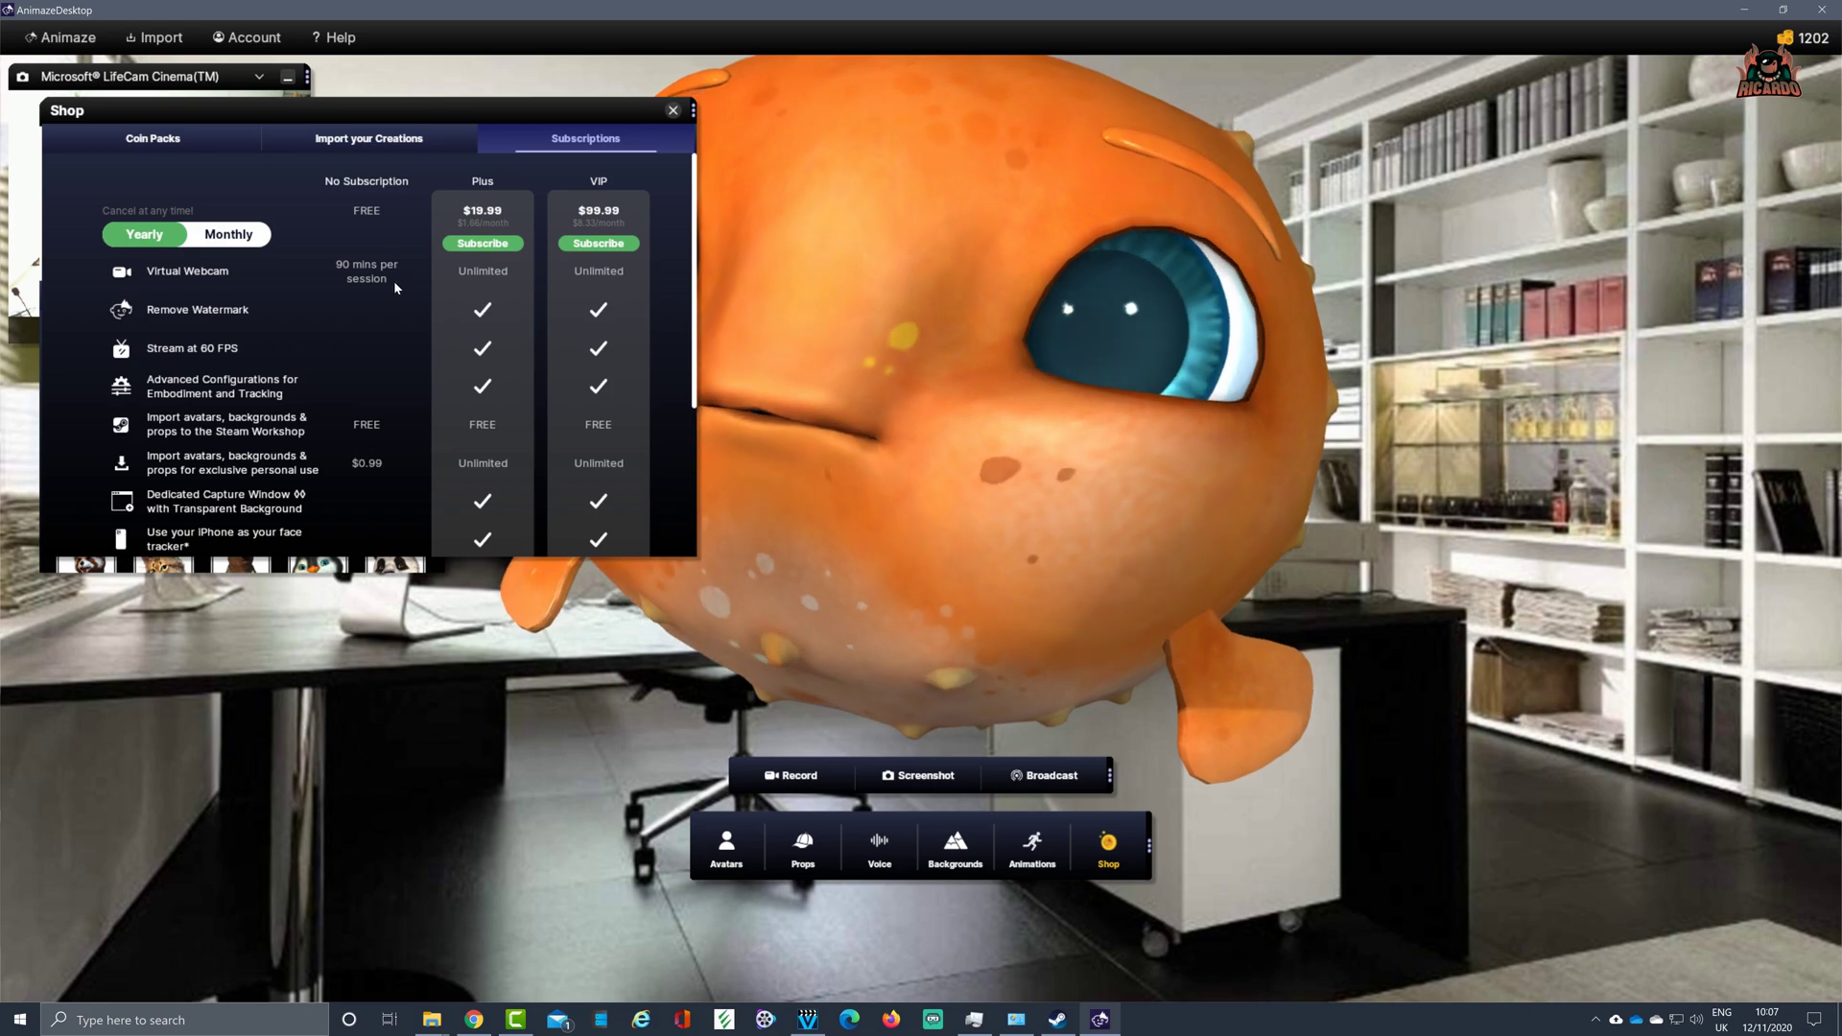
left_click(211, 136)
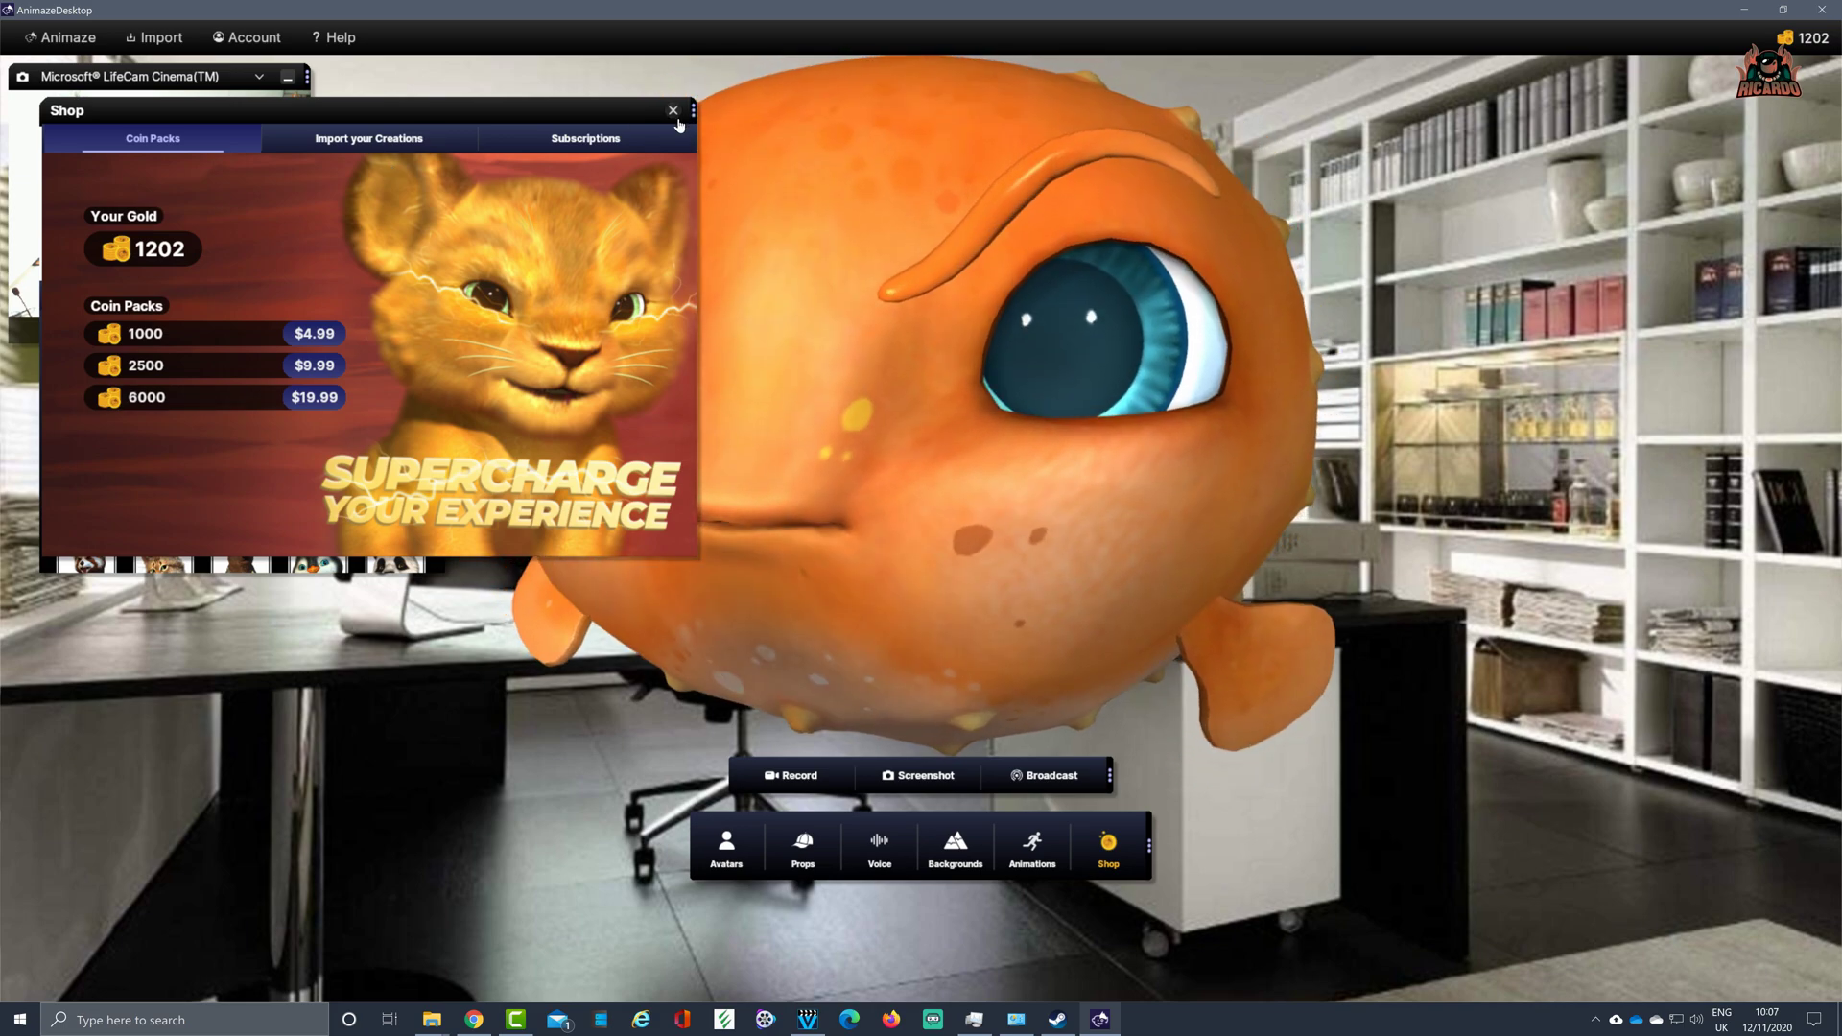
left_click(672, 110)
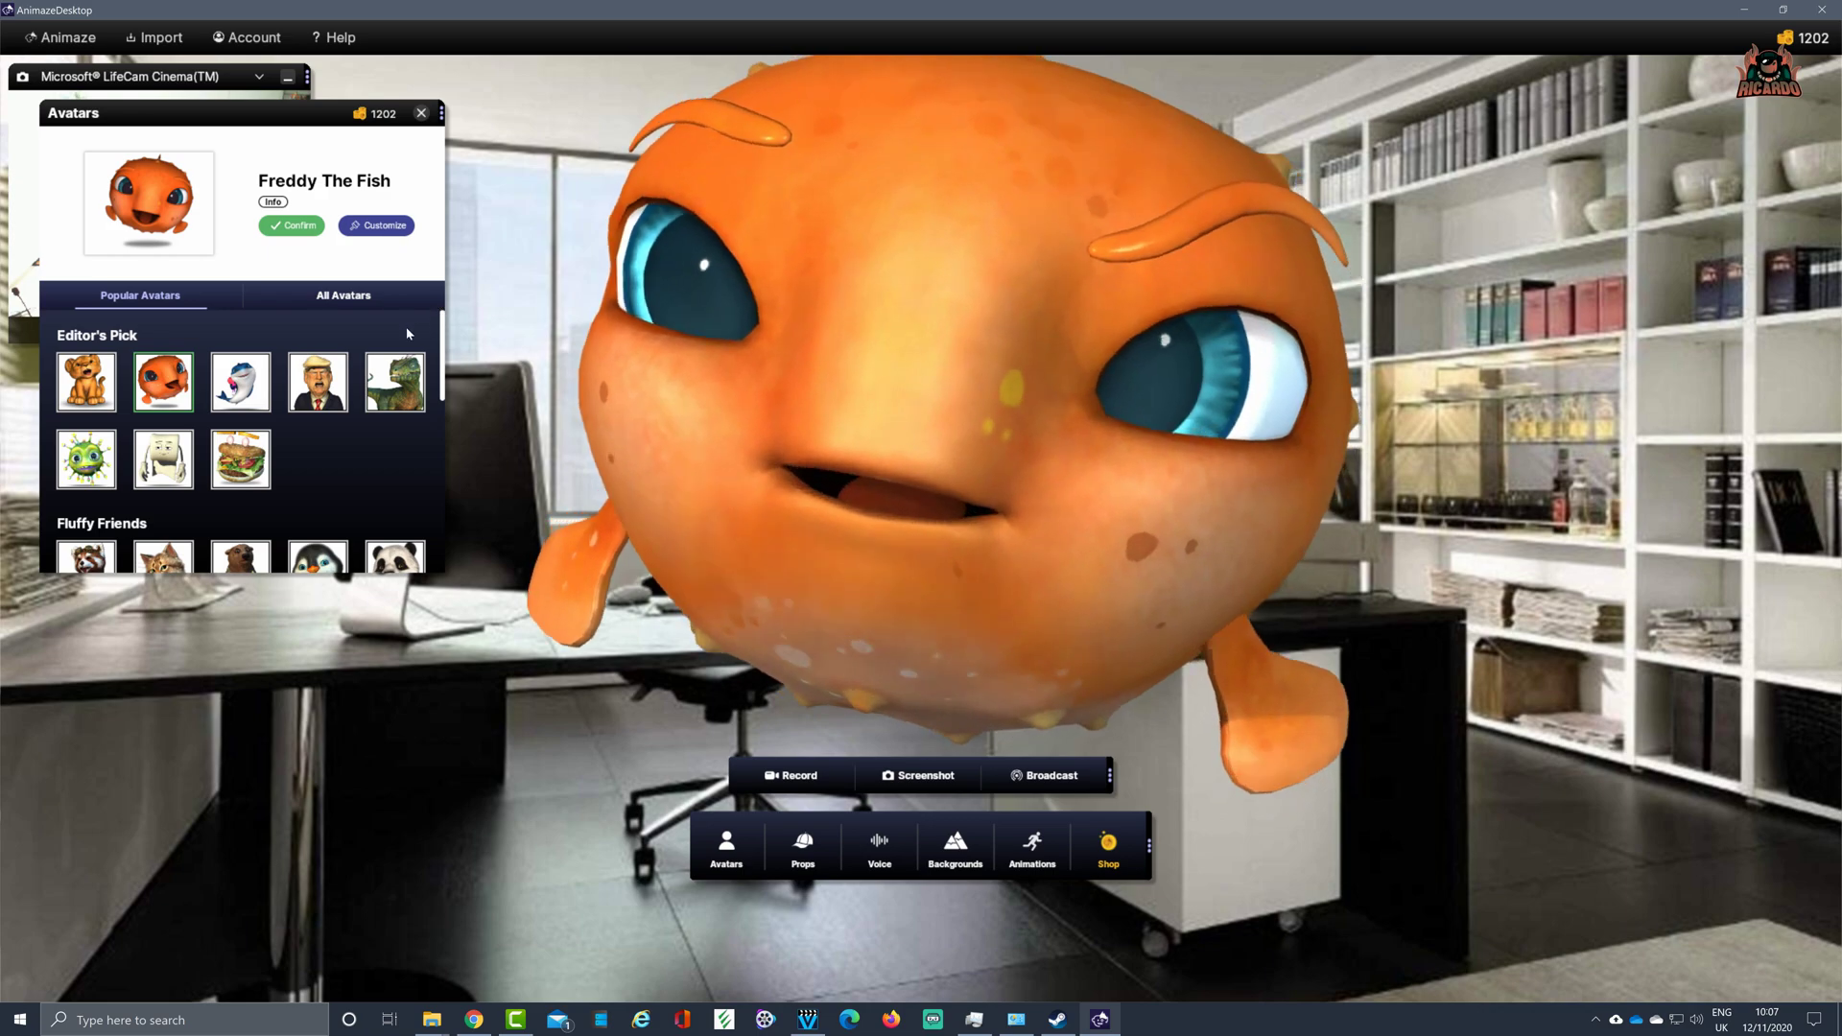
Switch the avatar from the orange fish to the blond suited caricature with red tie, then close the list.
left_click(318, 393)
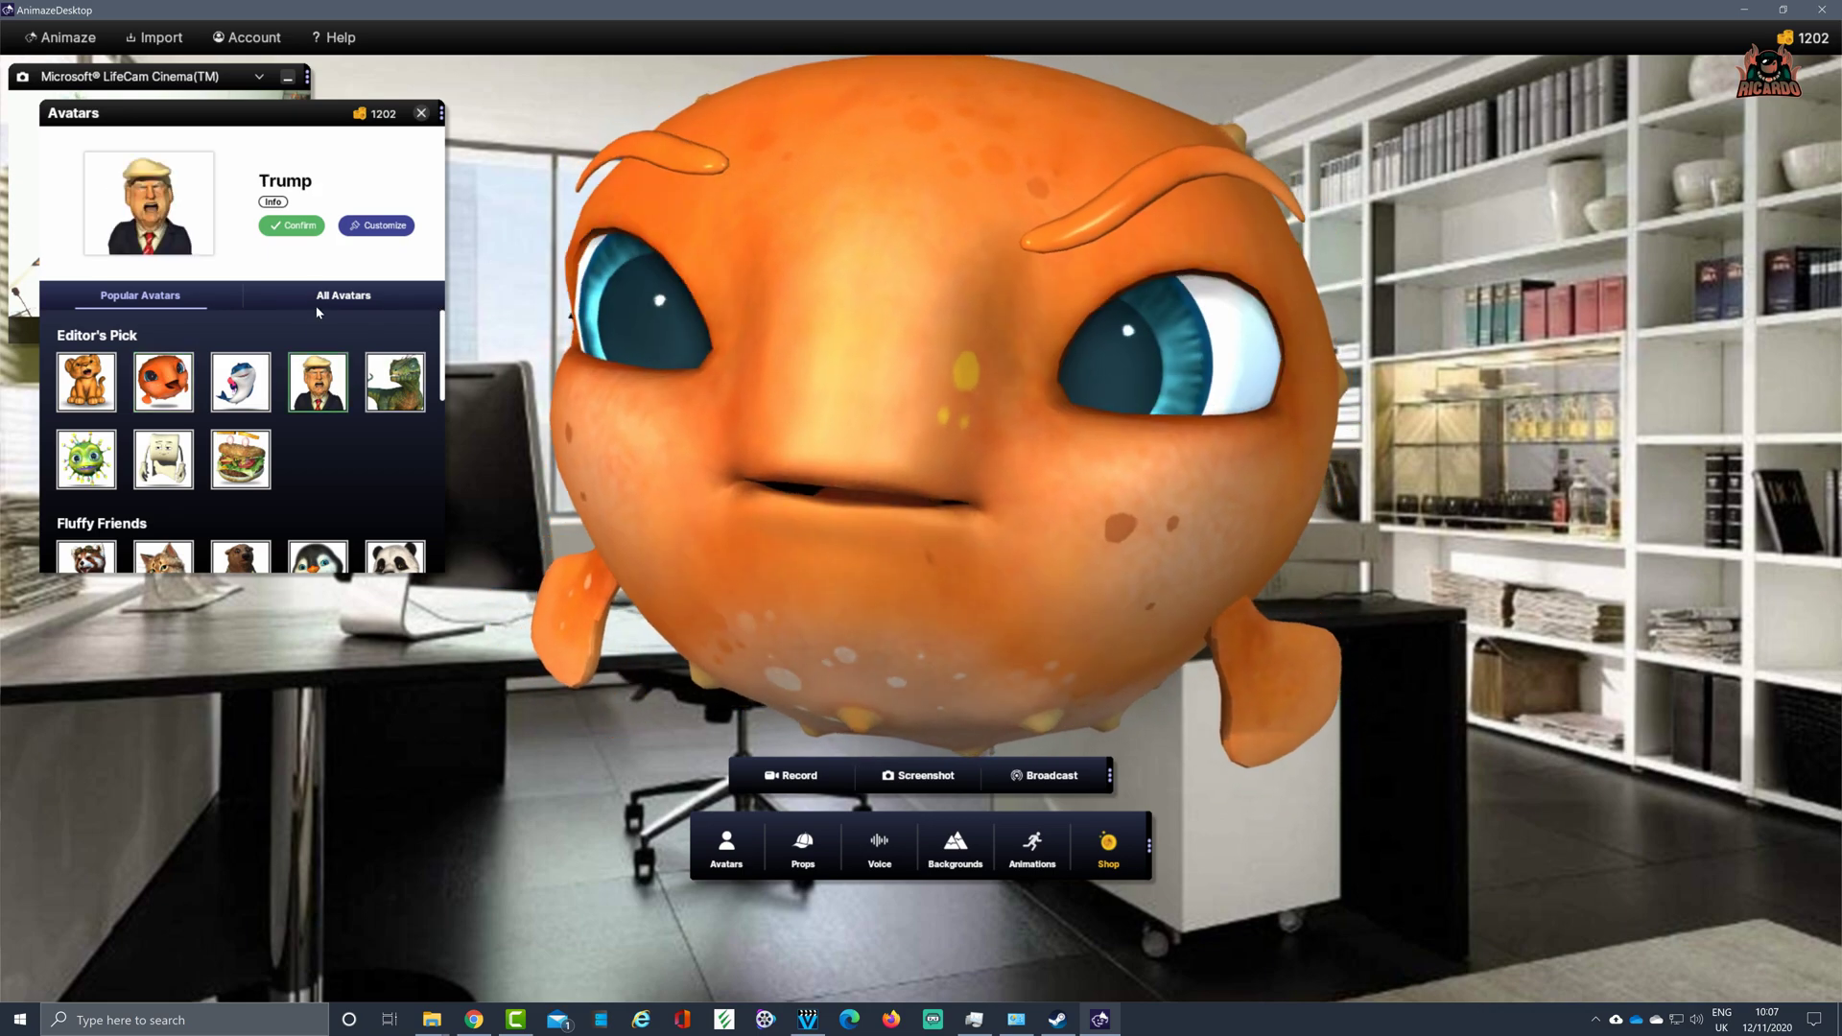
left_click(299, 226)
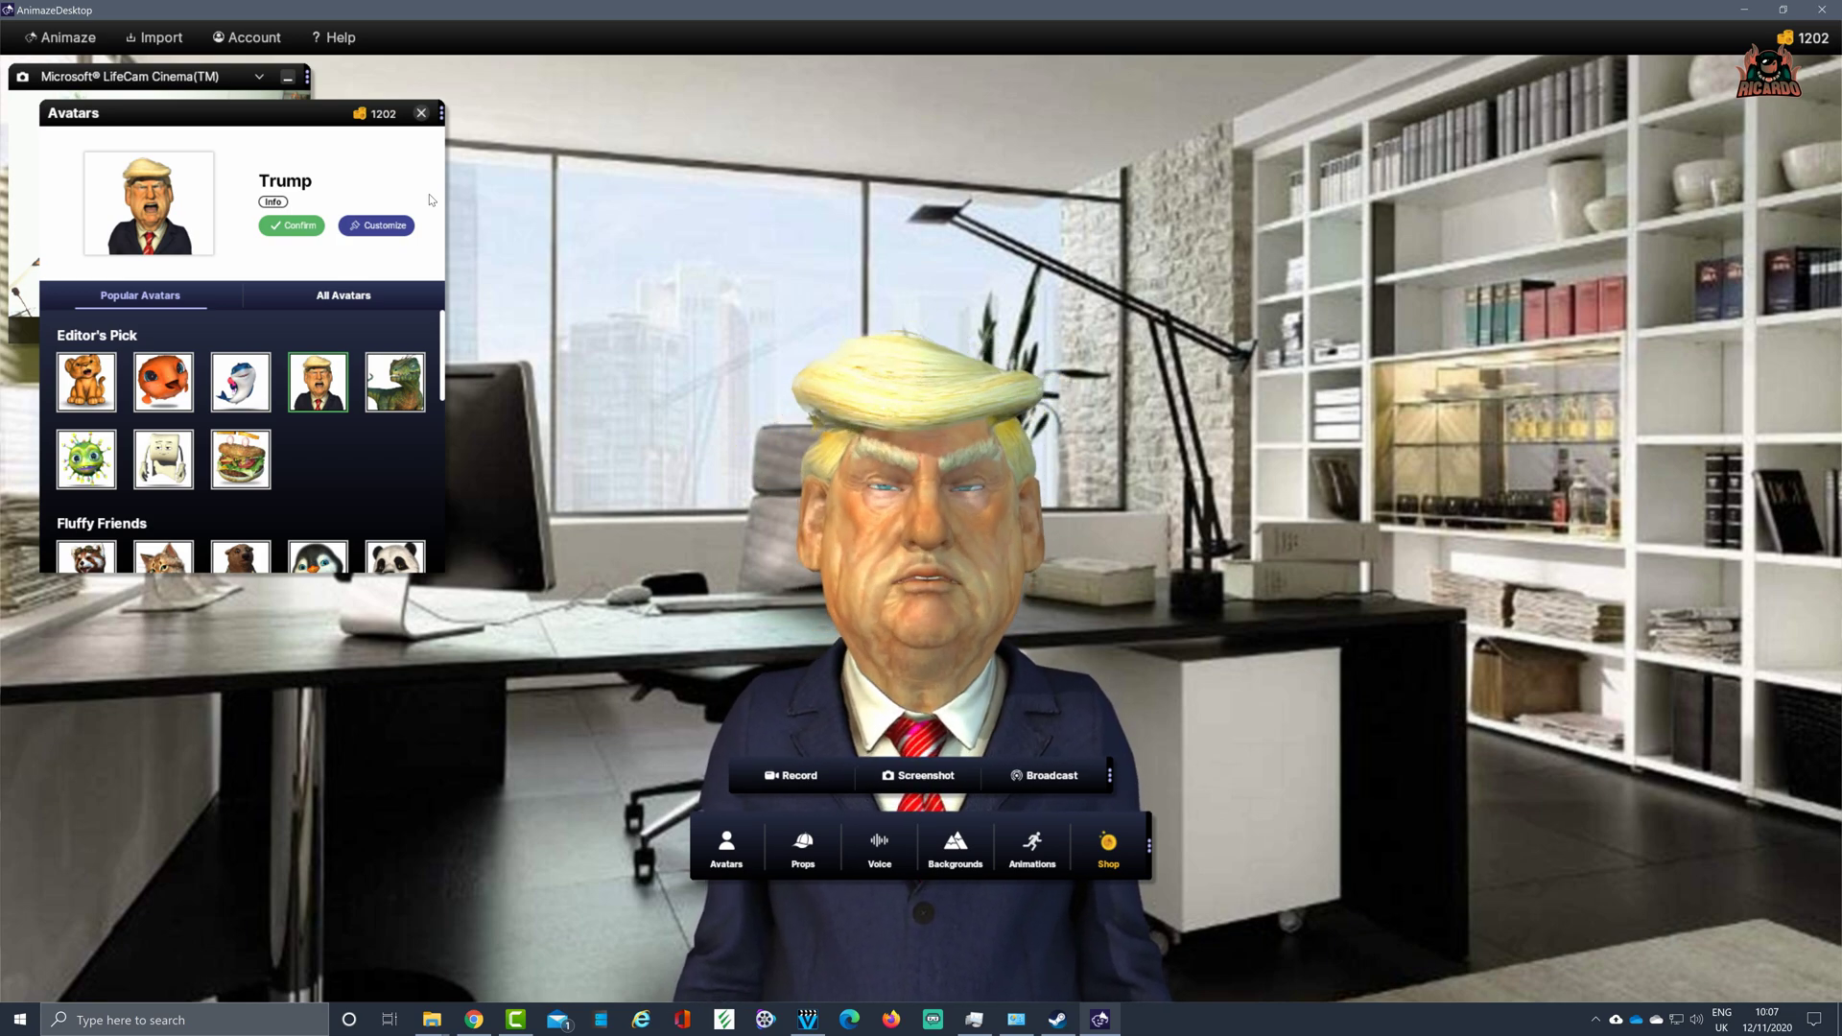
left_click(421, 114)
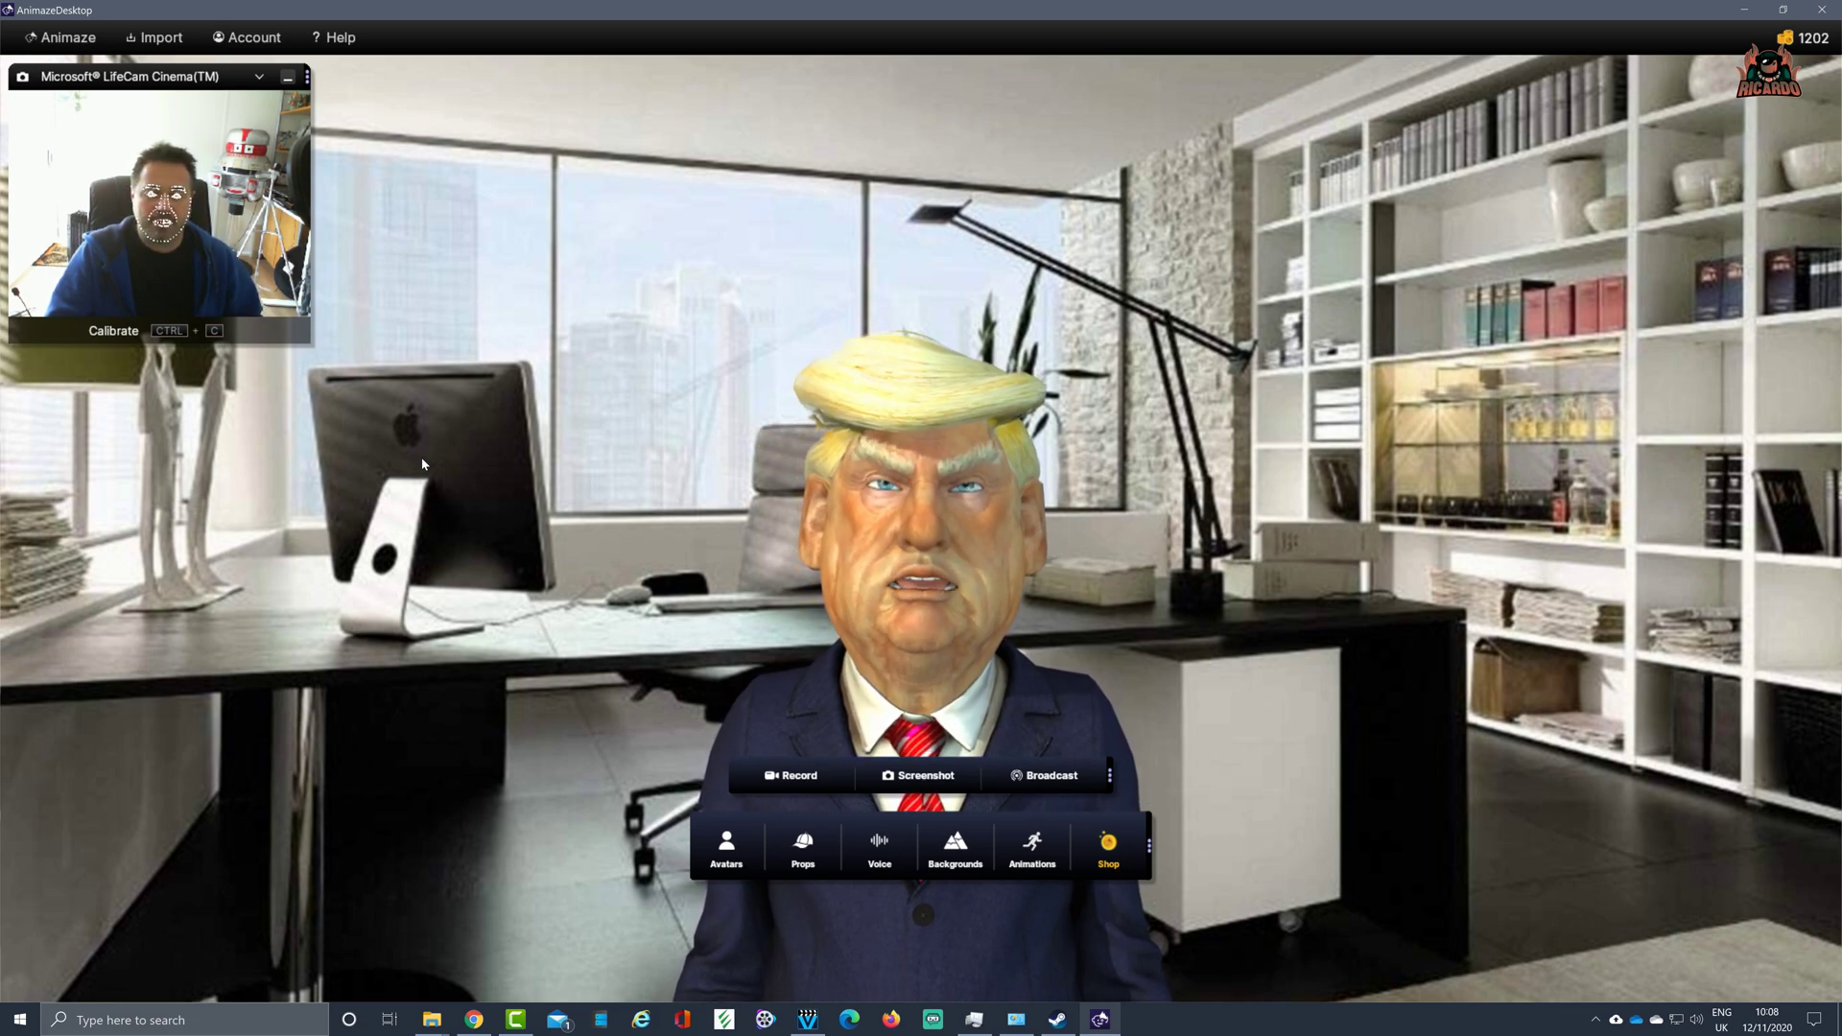
Recalibrate face tracking for the caricature from a neutral, straight-ahead expression.
key("ctrl+c")
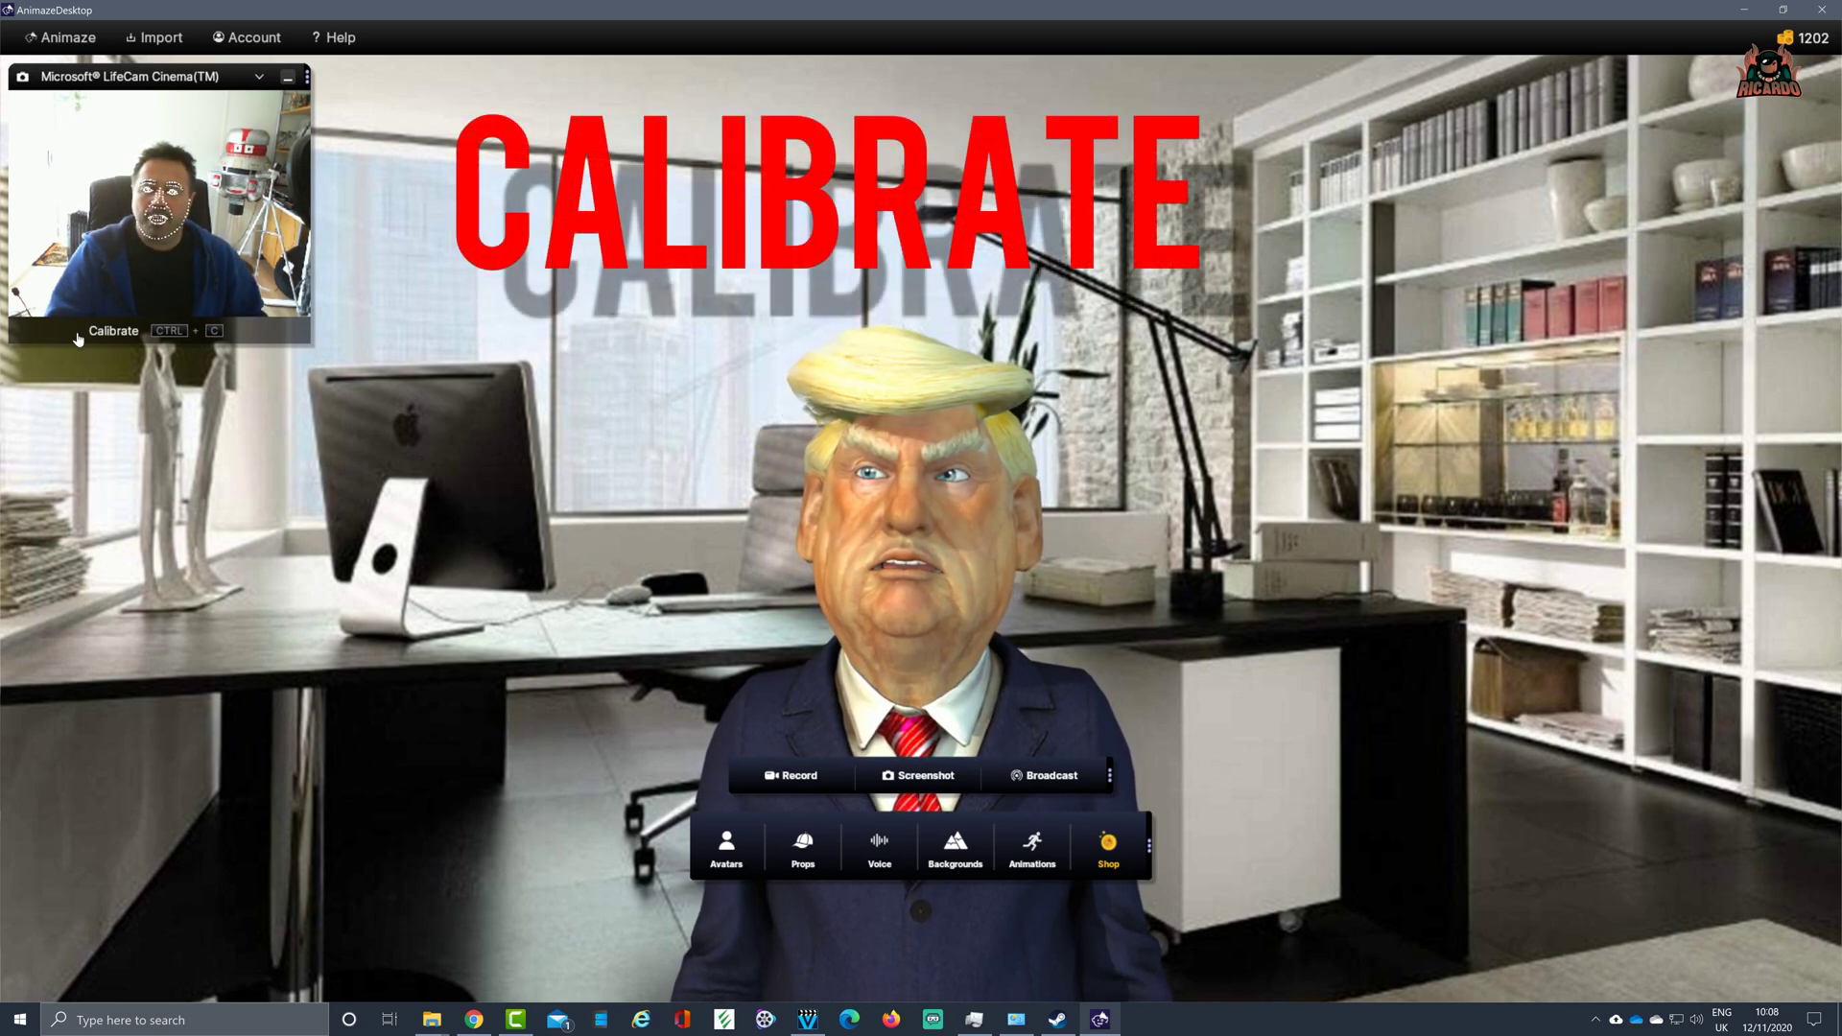
left_click(144, 341)
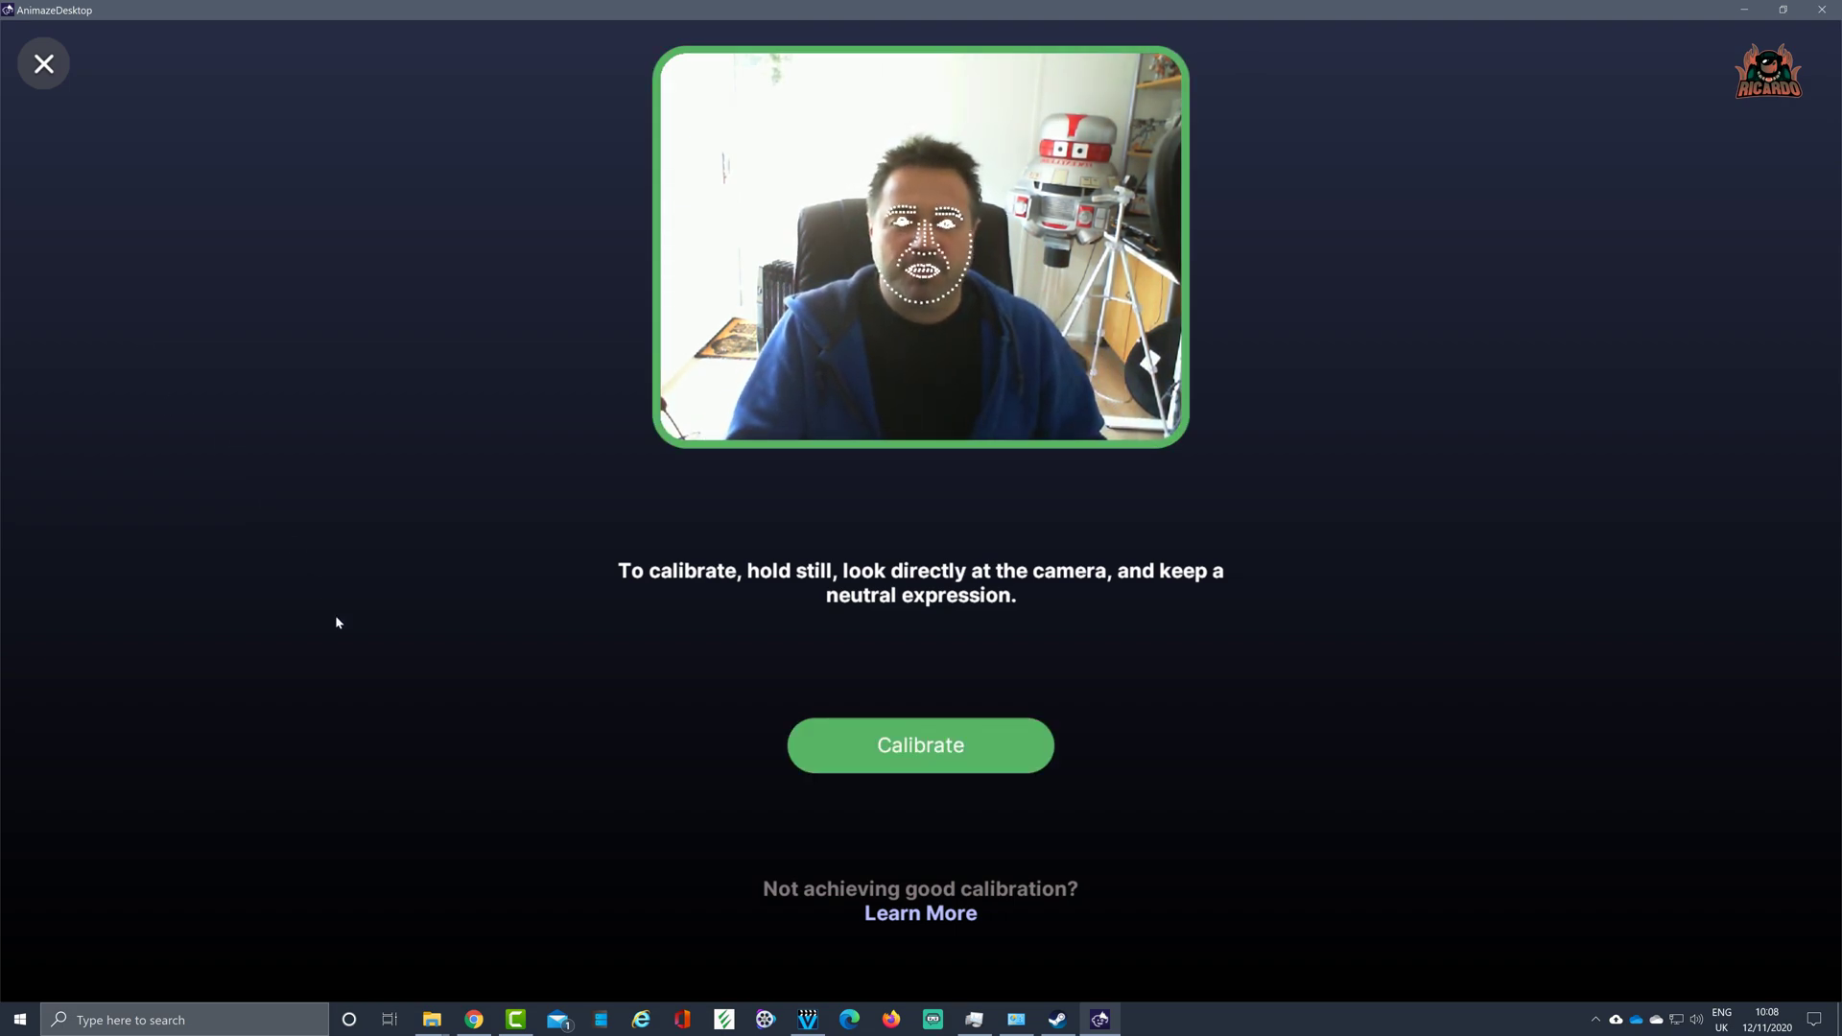
left_click(918, 738)
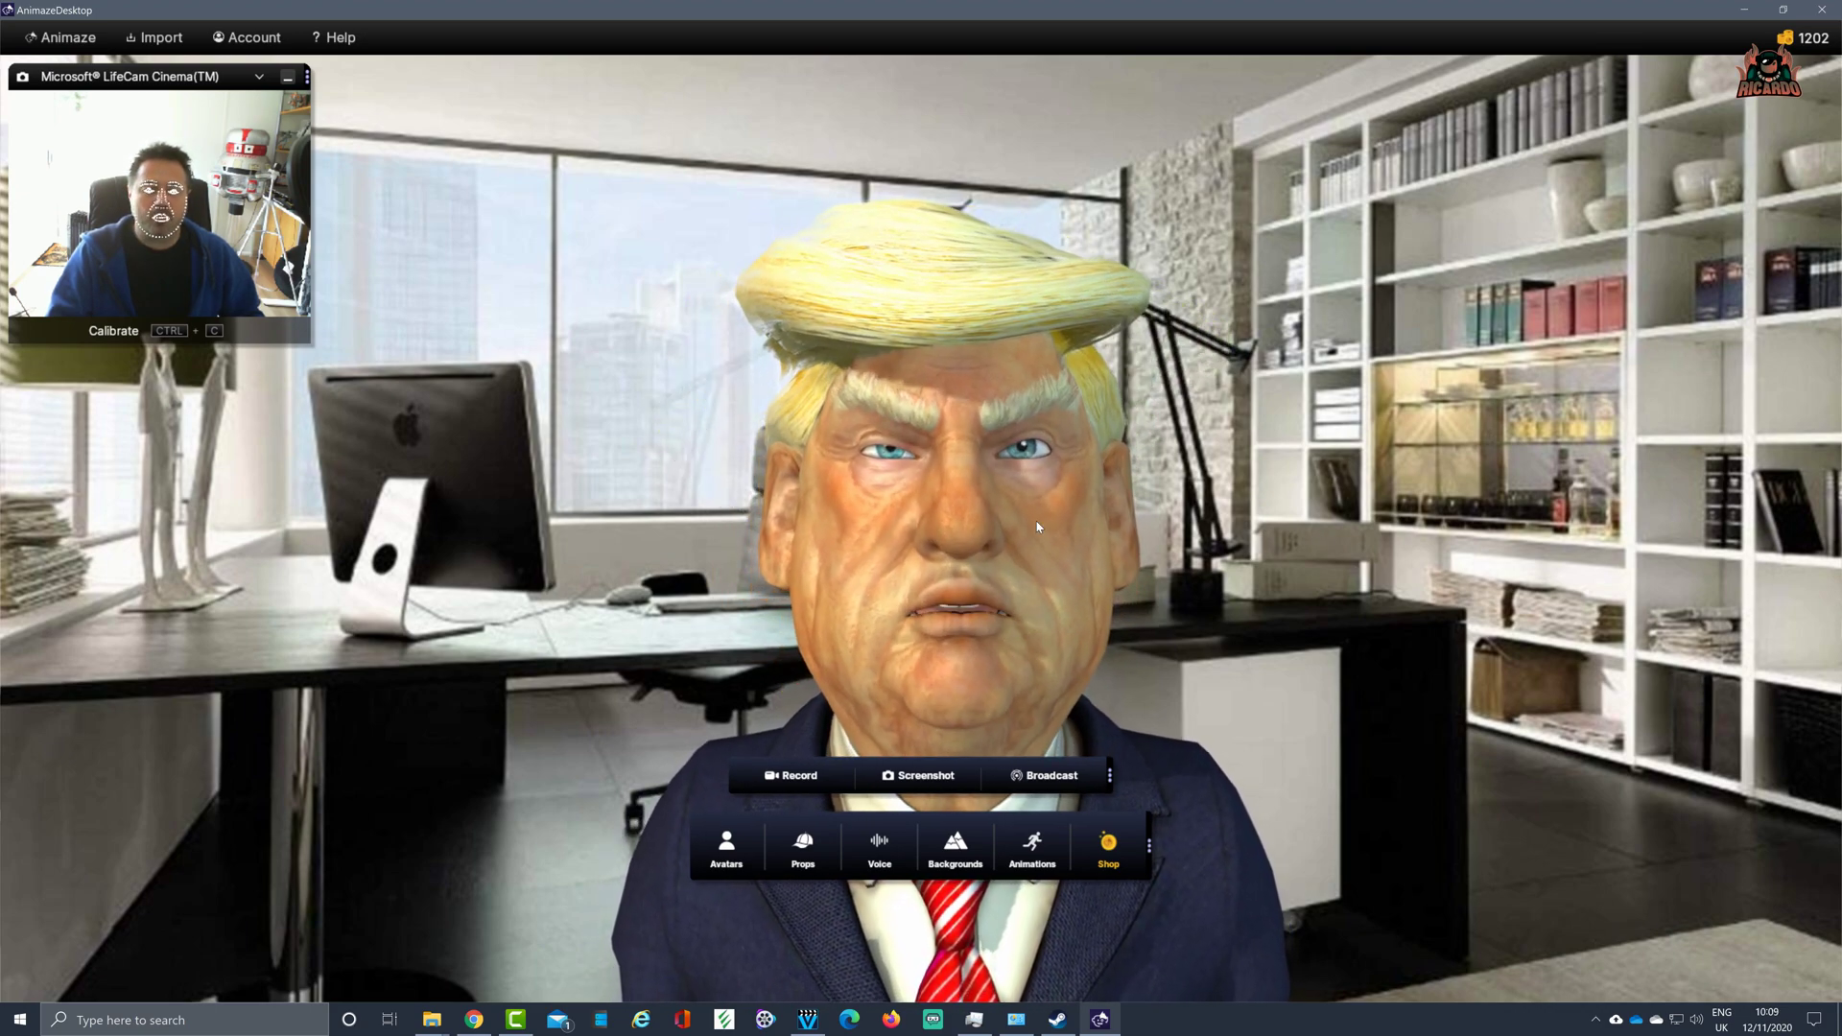
mouse_move(1037, 526)
left_mouse_down()
mouse_move(565, 548)
mouse_move(1814, 235)
mouse_move(1126, 177)
mouse_move(111, 410)
left_mouse_up()
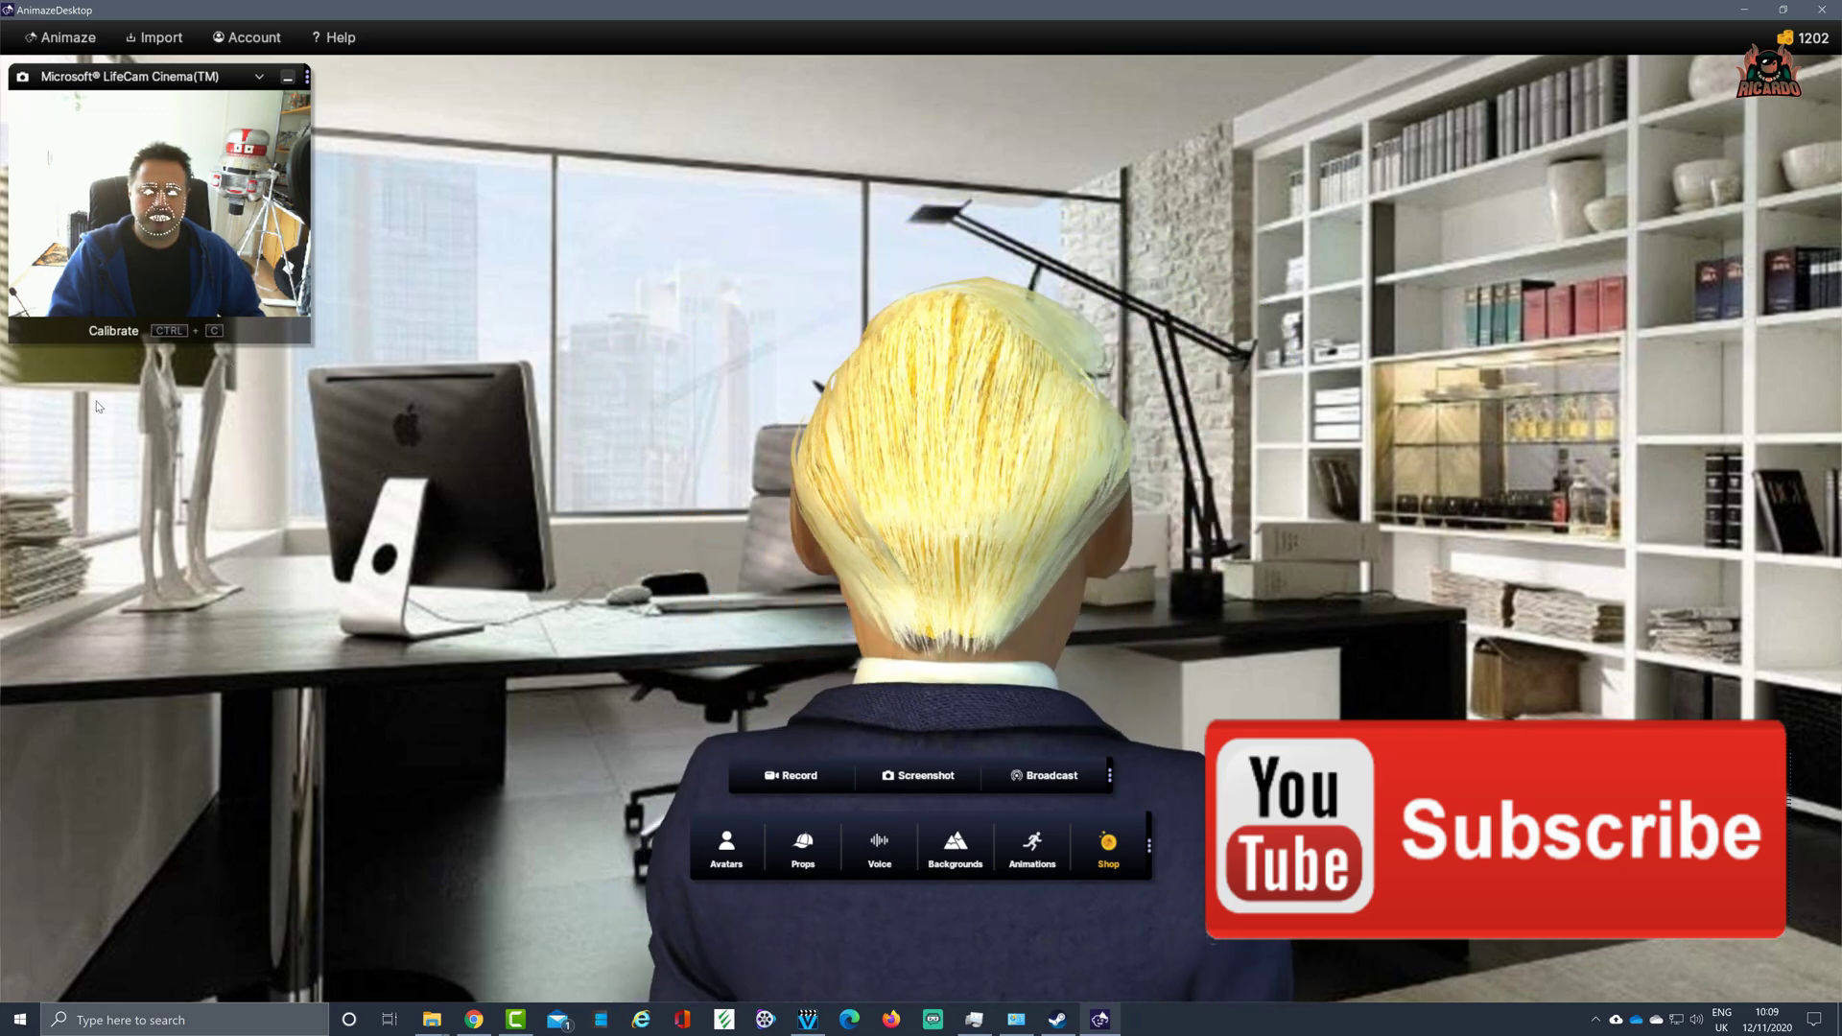
scroll(152, 407, "down", 5)
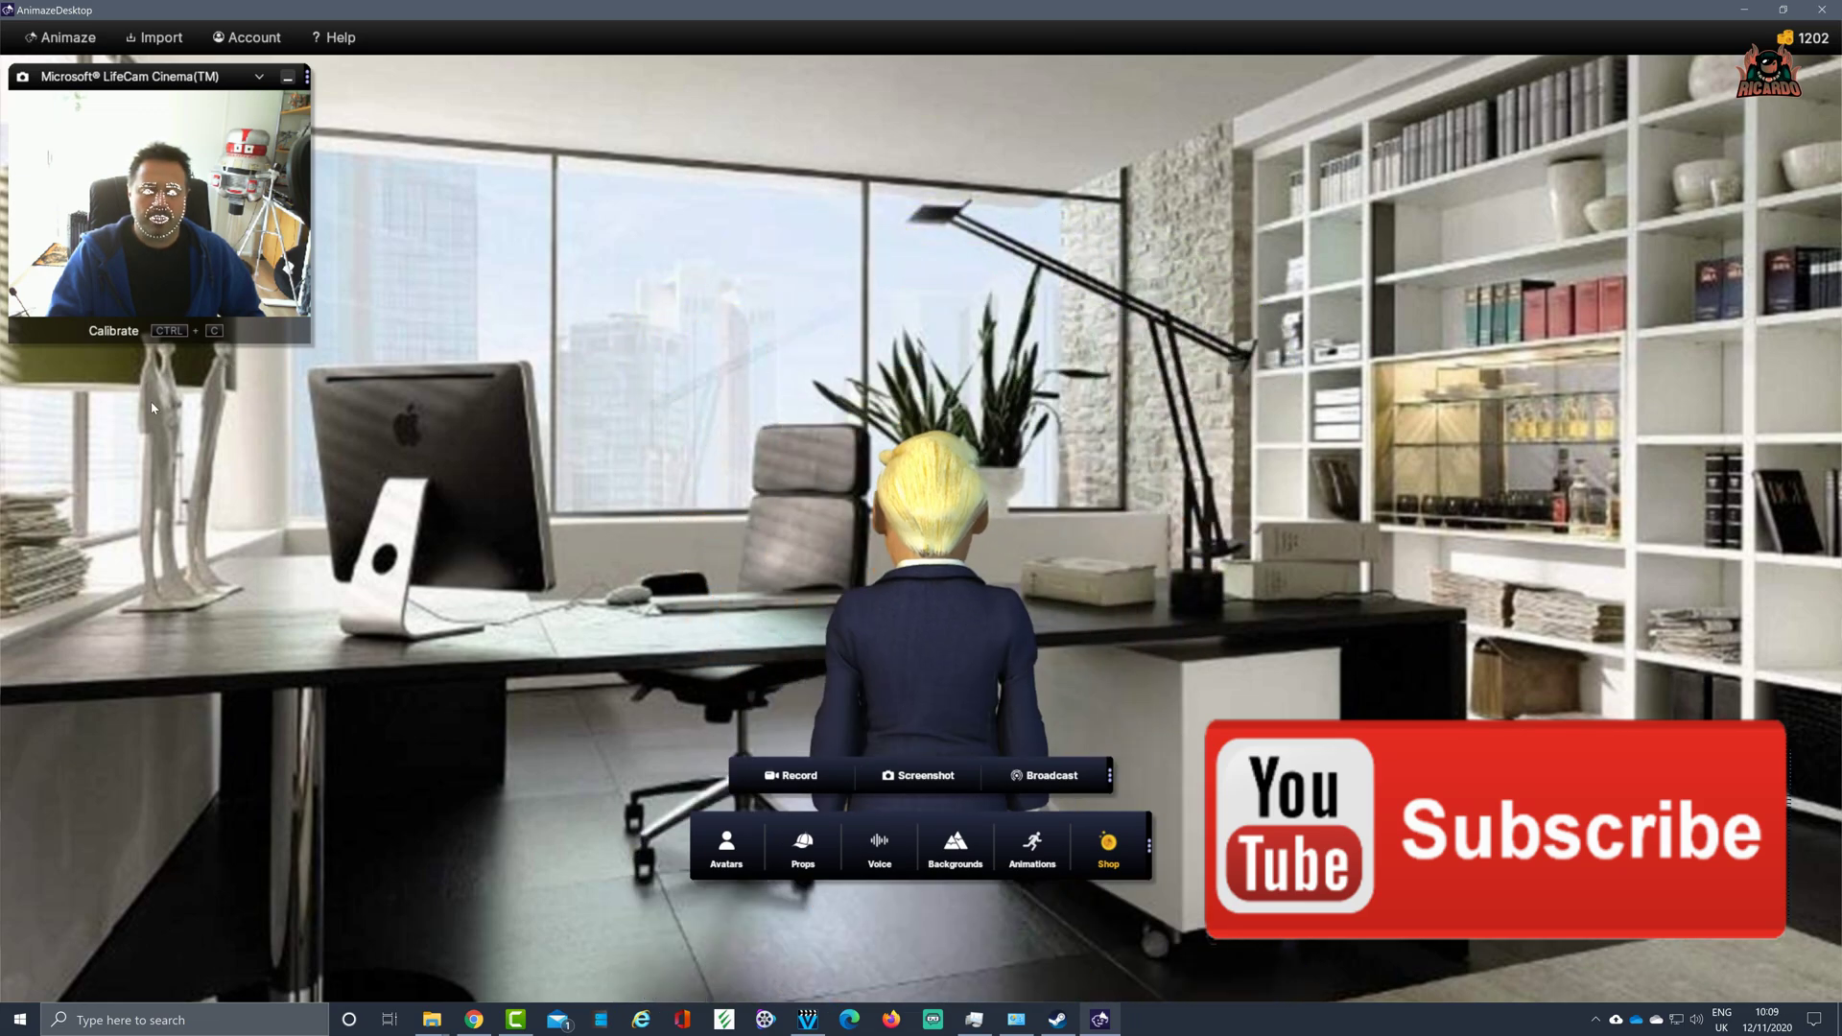
scroll(152, 407, "up", 10)
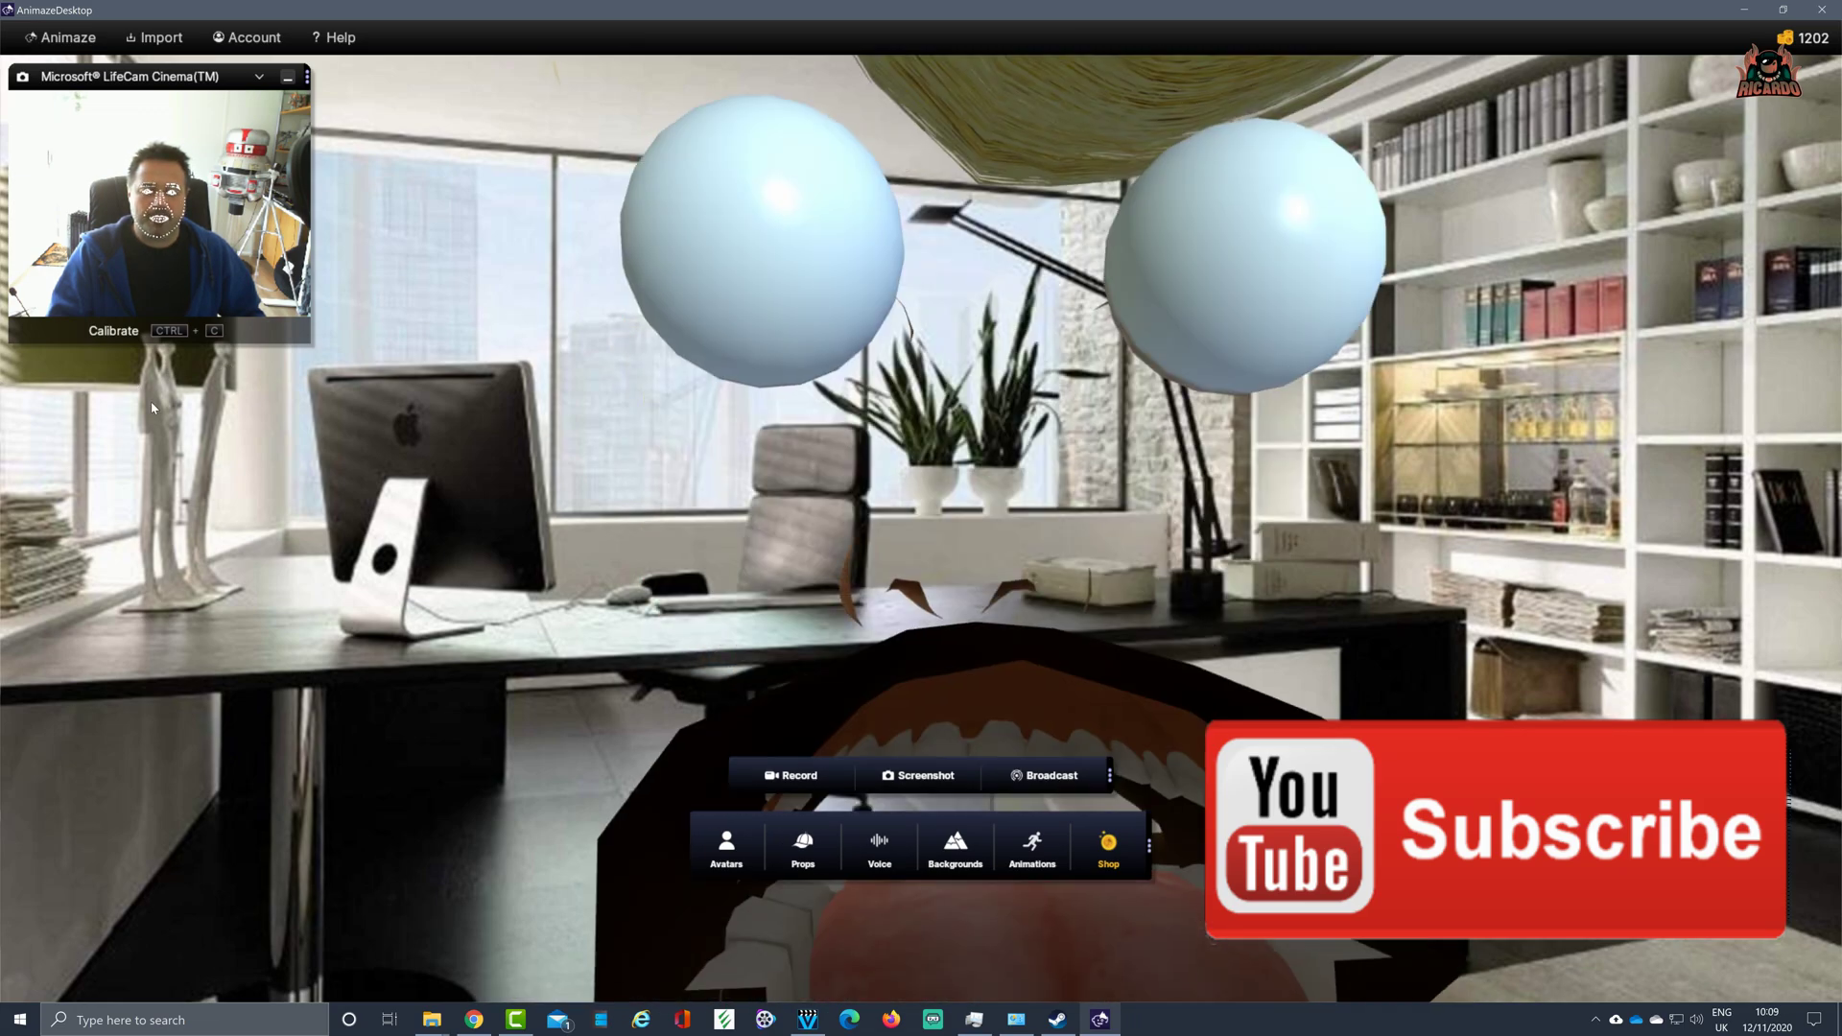
scroll(152, 407, "down", 2)
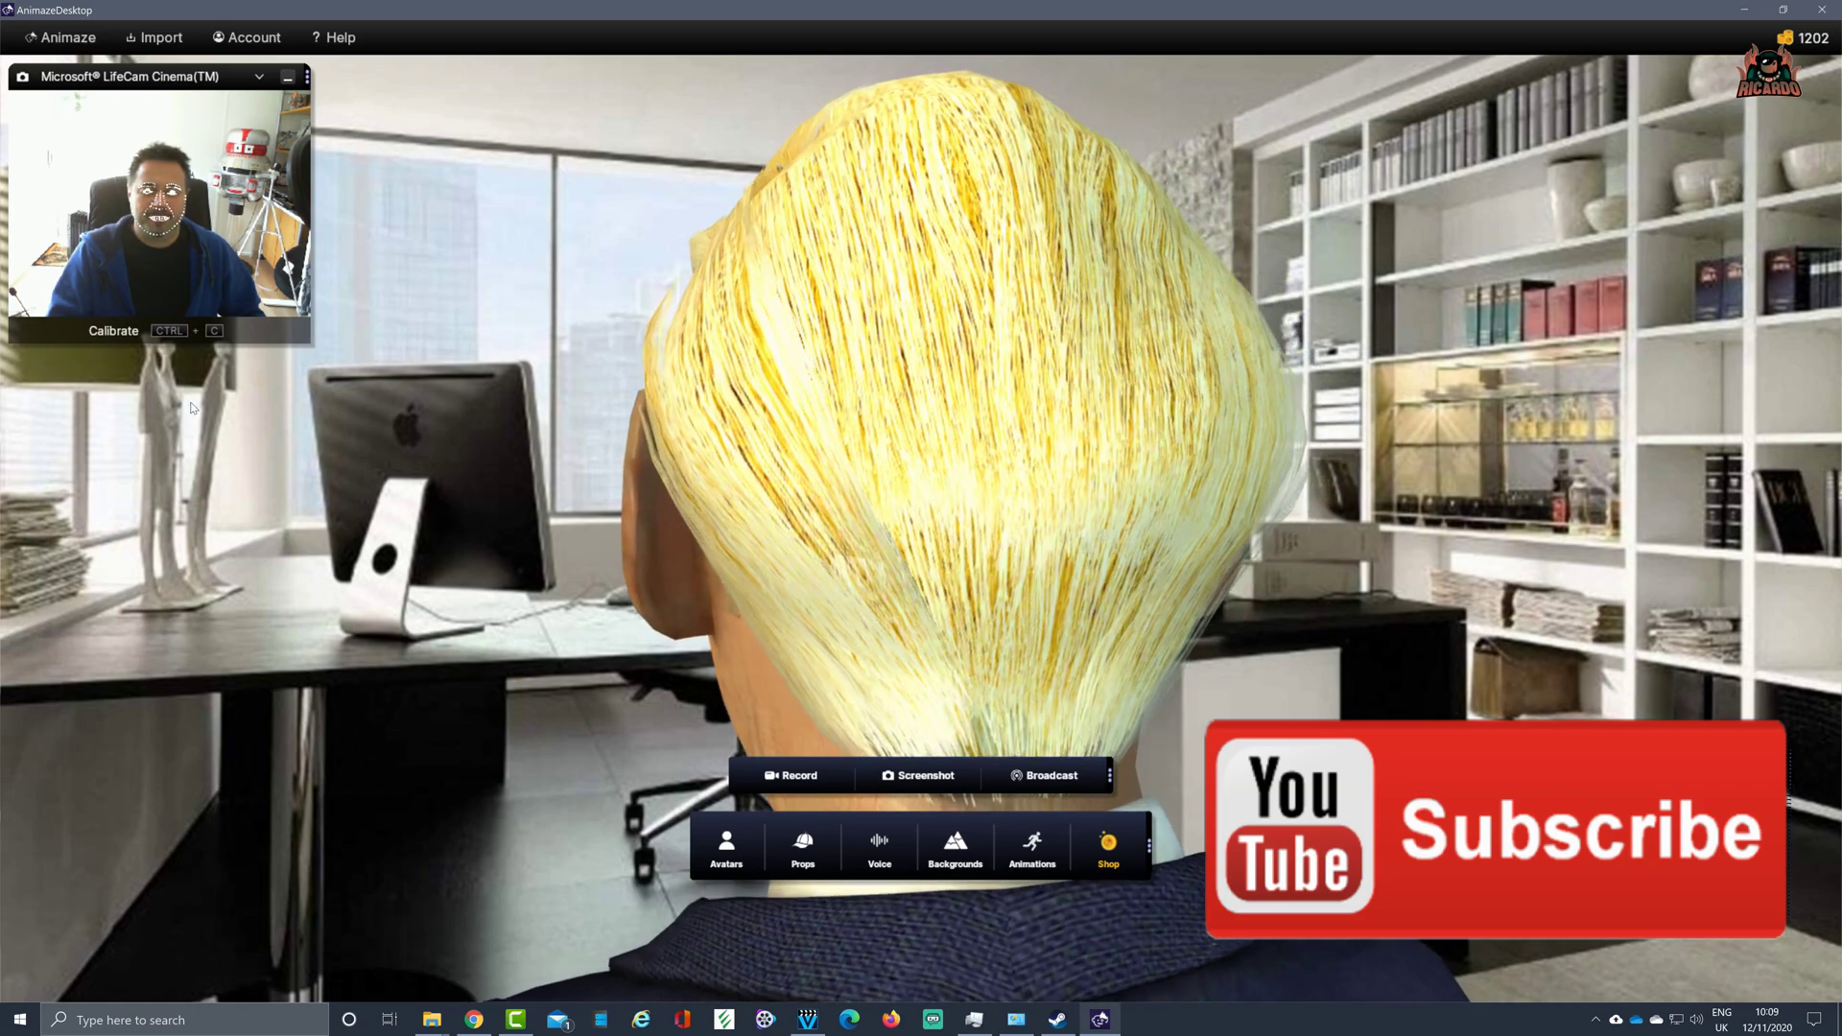
left_click_drag(152, 407, 830, 399)
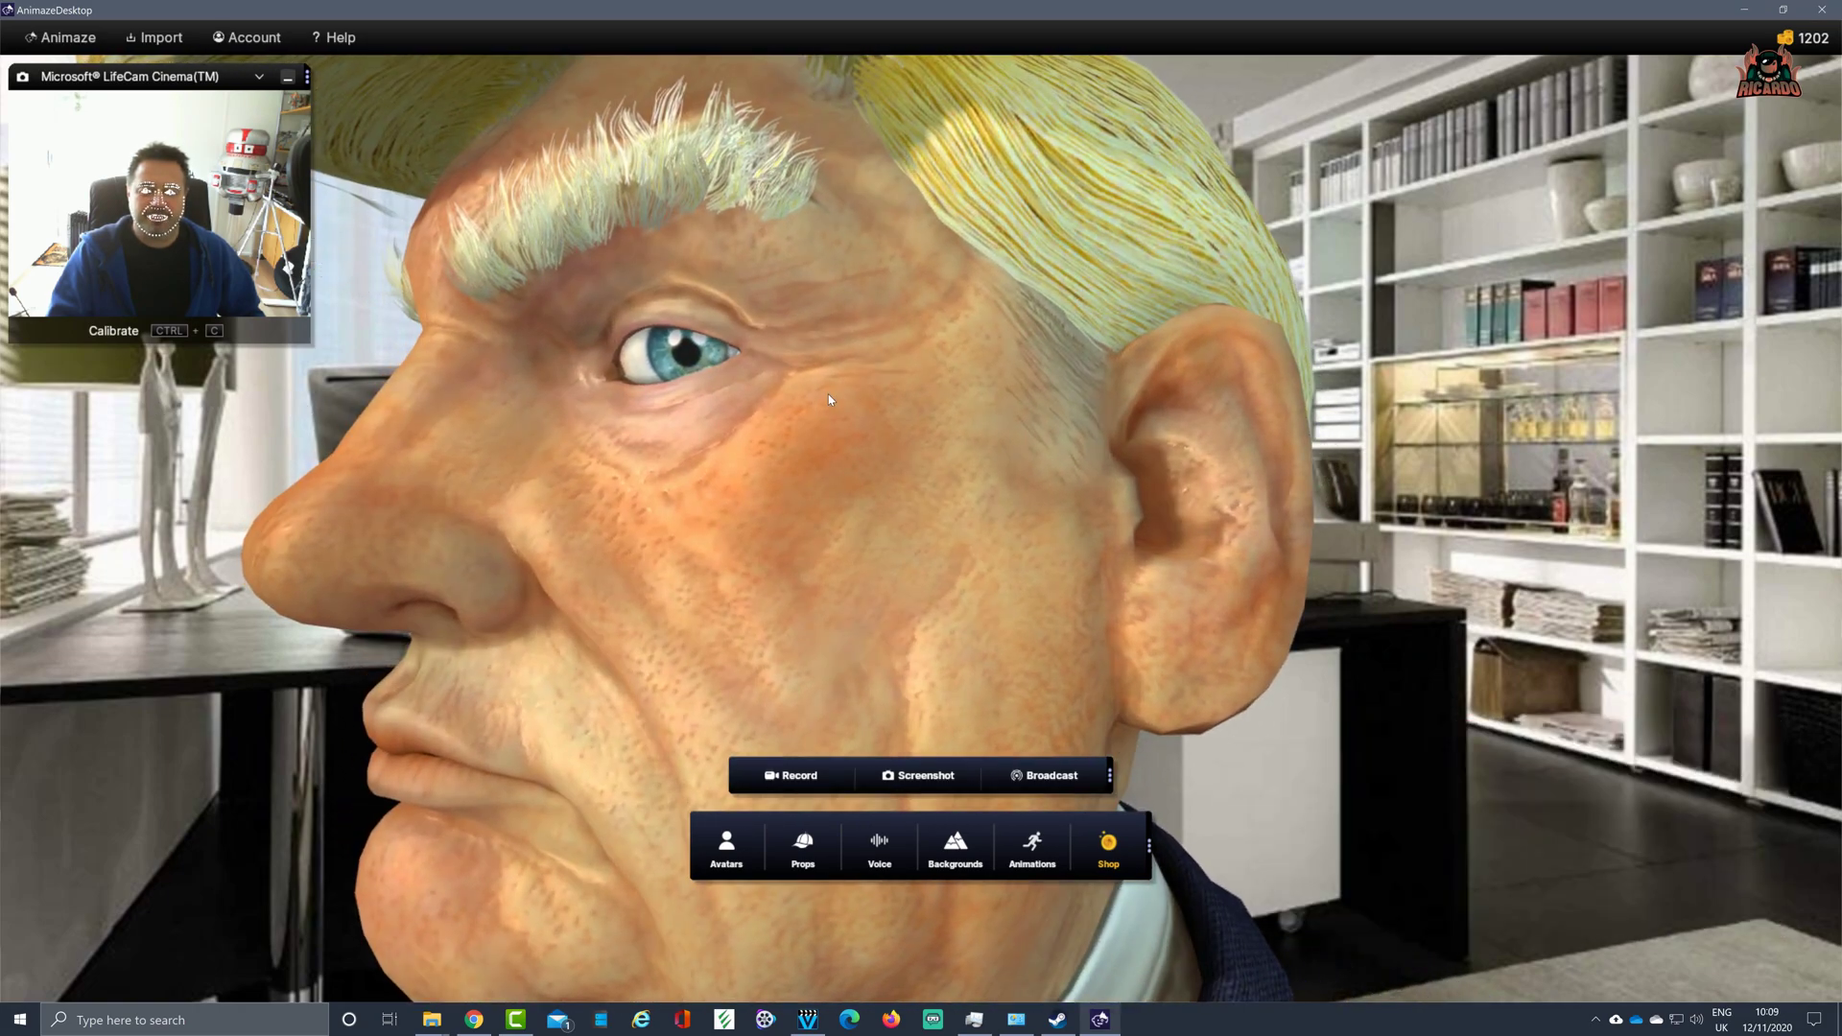
scroll(830, 399, "down", 5)
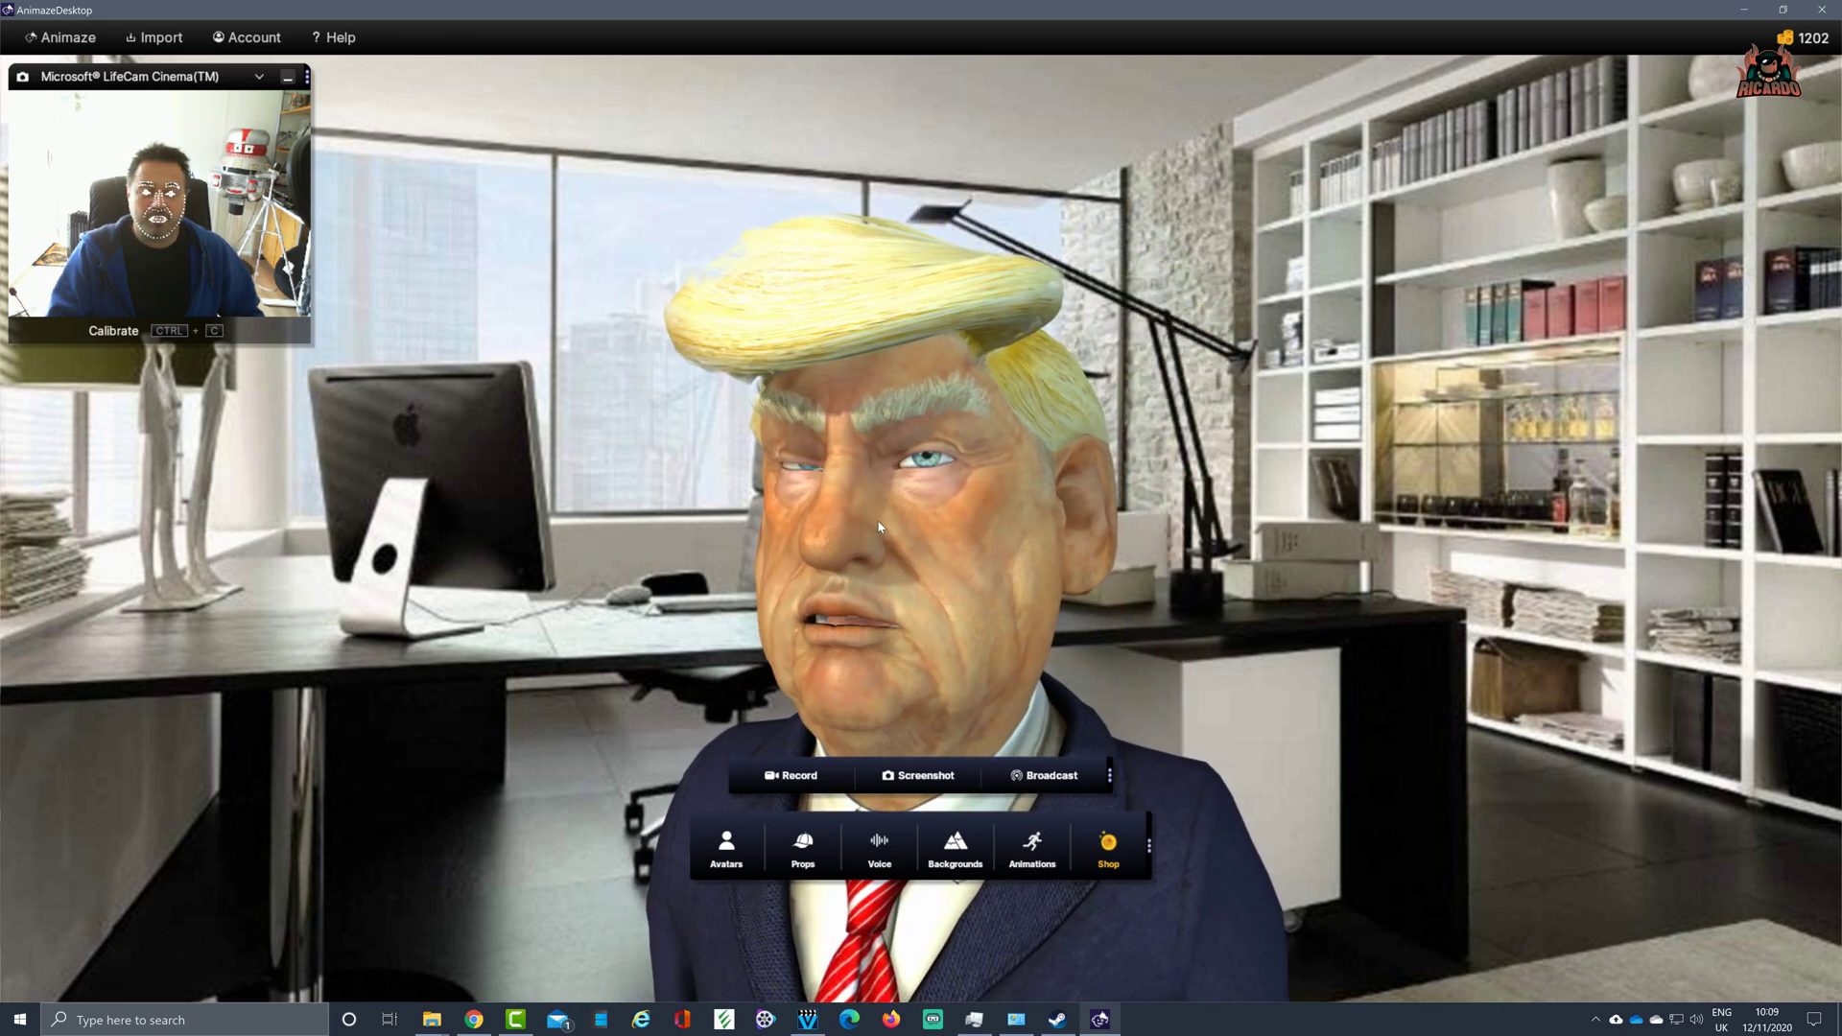
left_click_drag(878, 528, 1835, 372)
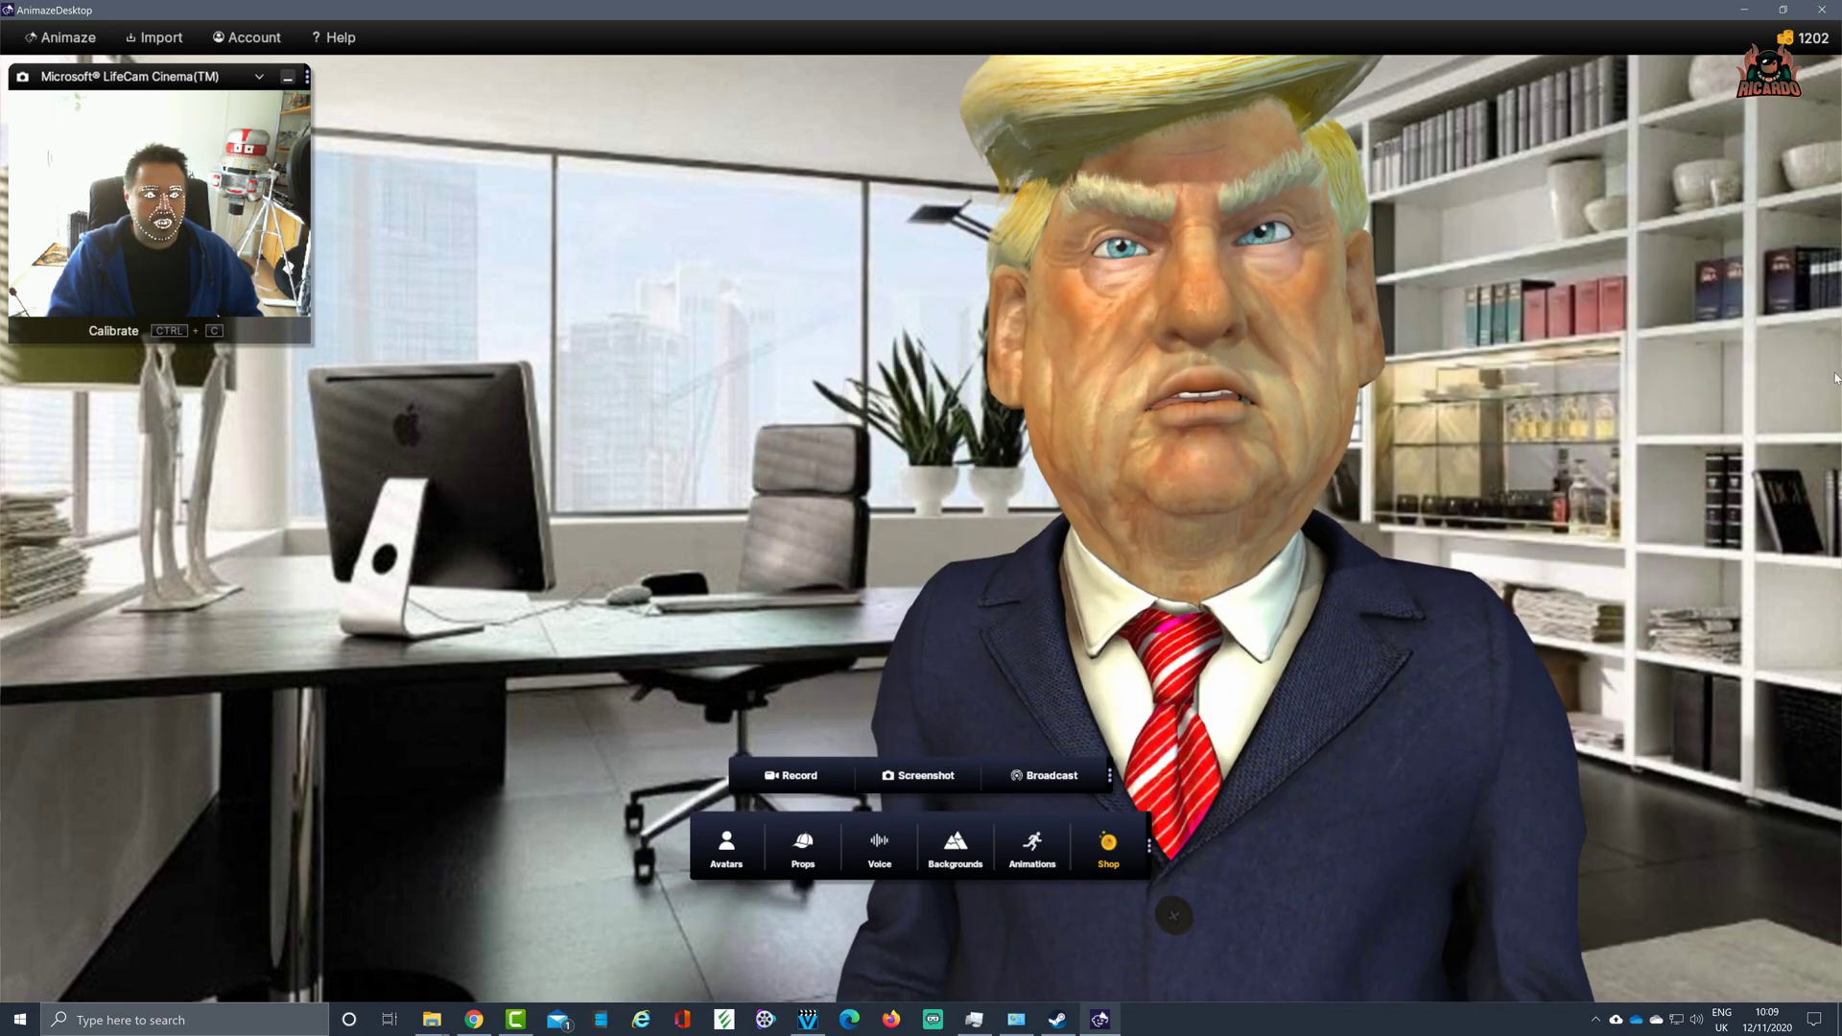
left_click_drag(1834, 373, 1289, 597)
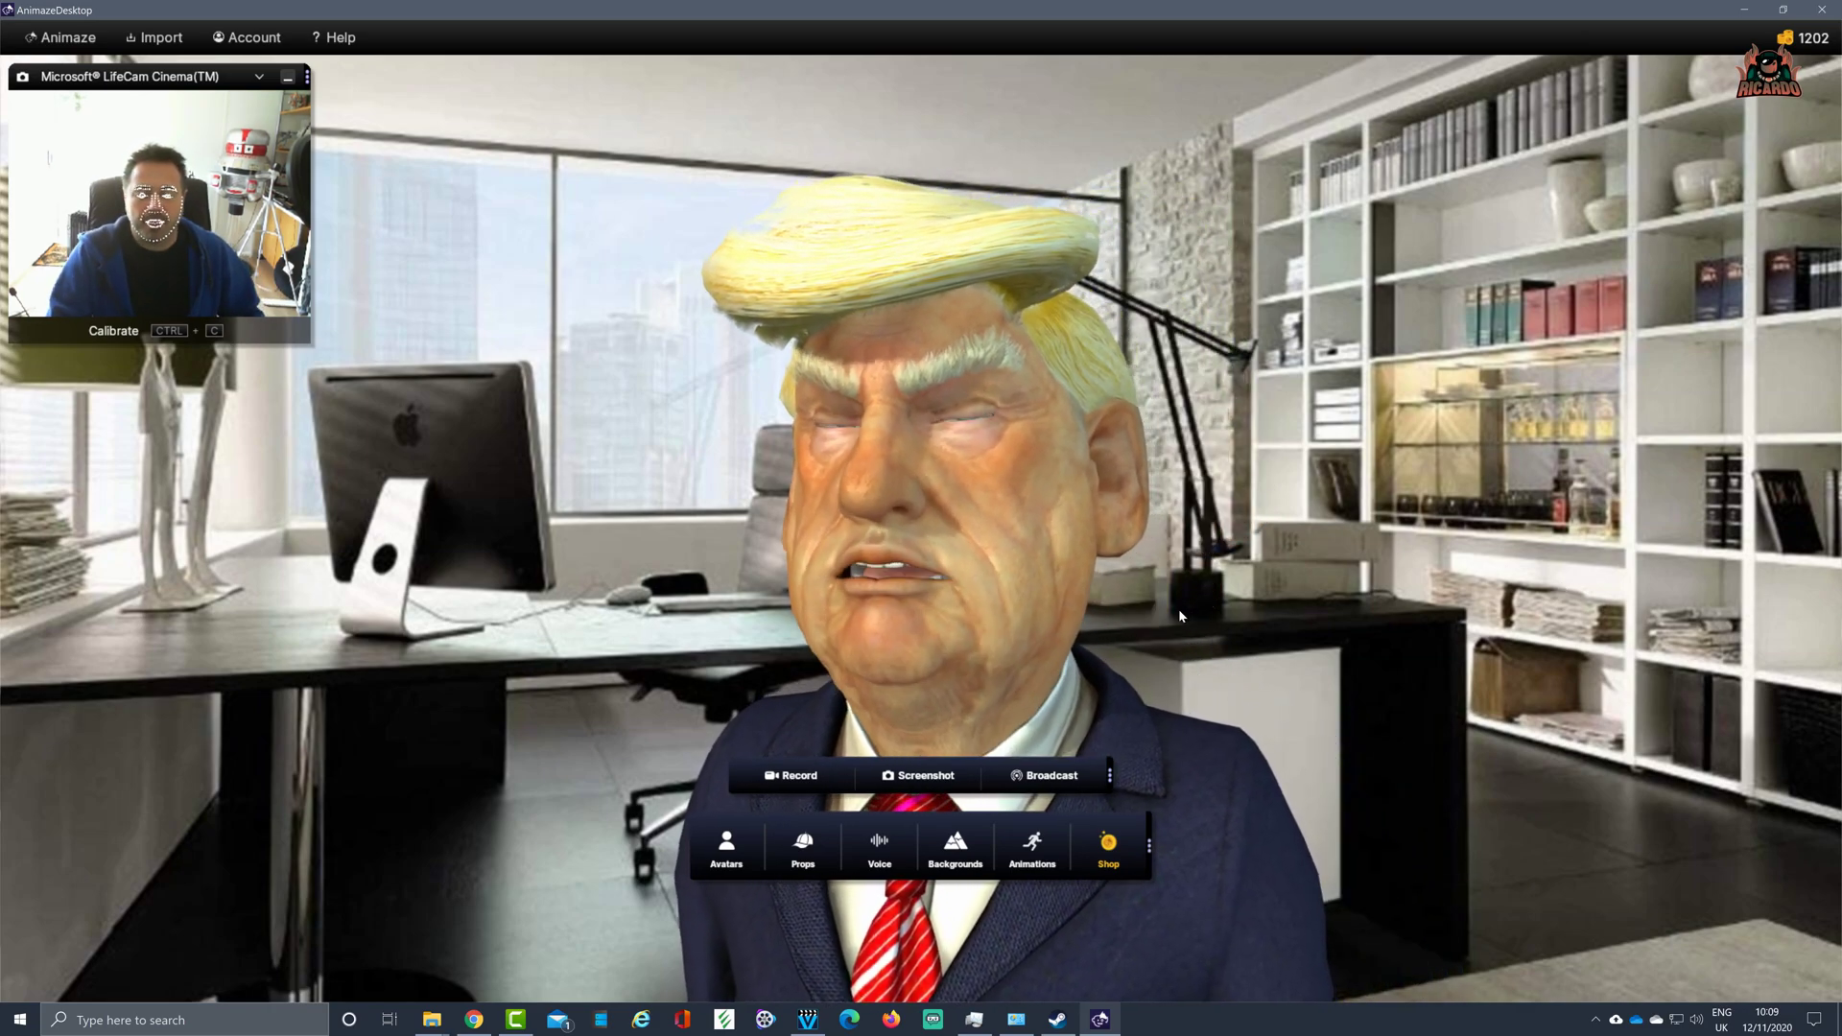
Try the jester hat, crown, cowboy hat, drink-can hat and winged helmet props on the avatar.
left_click(804, 849)
scroll(408, 523, "down", 3)
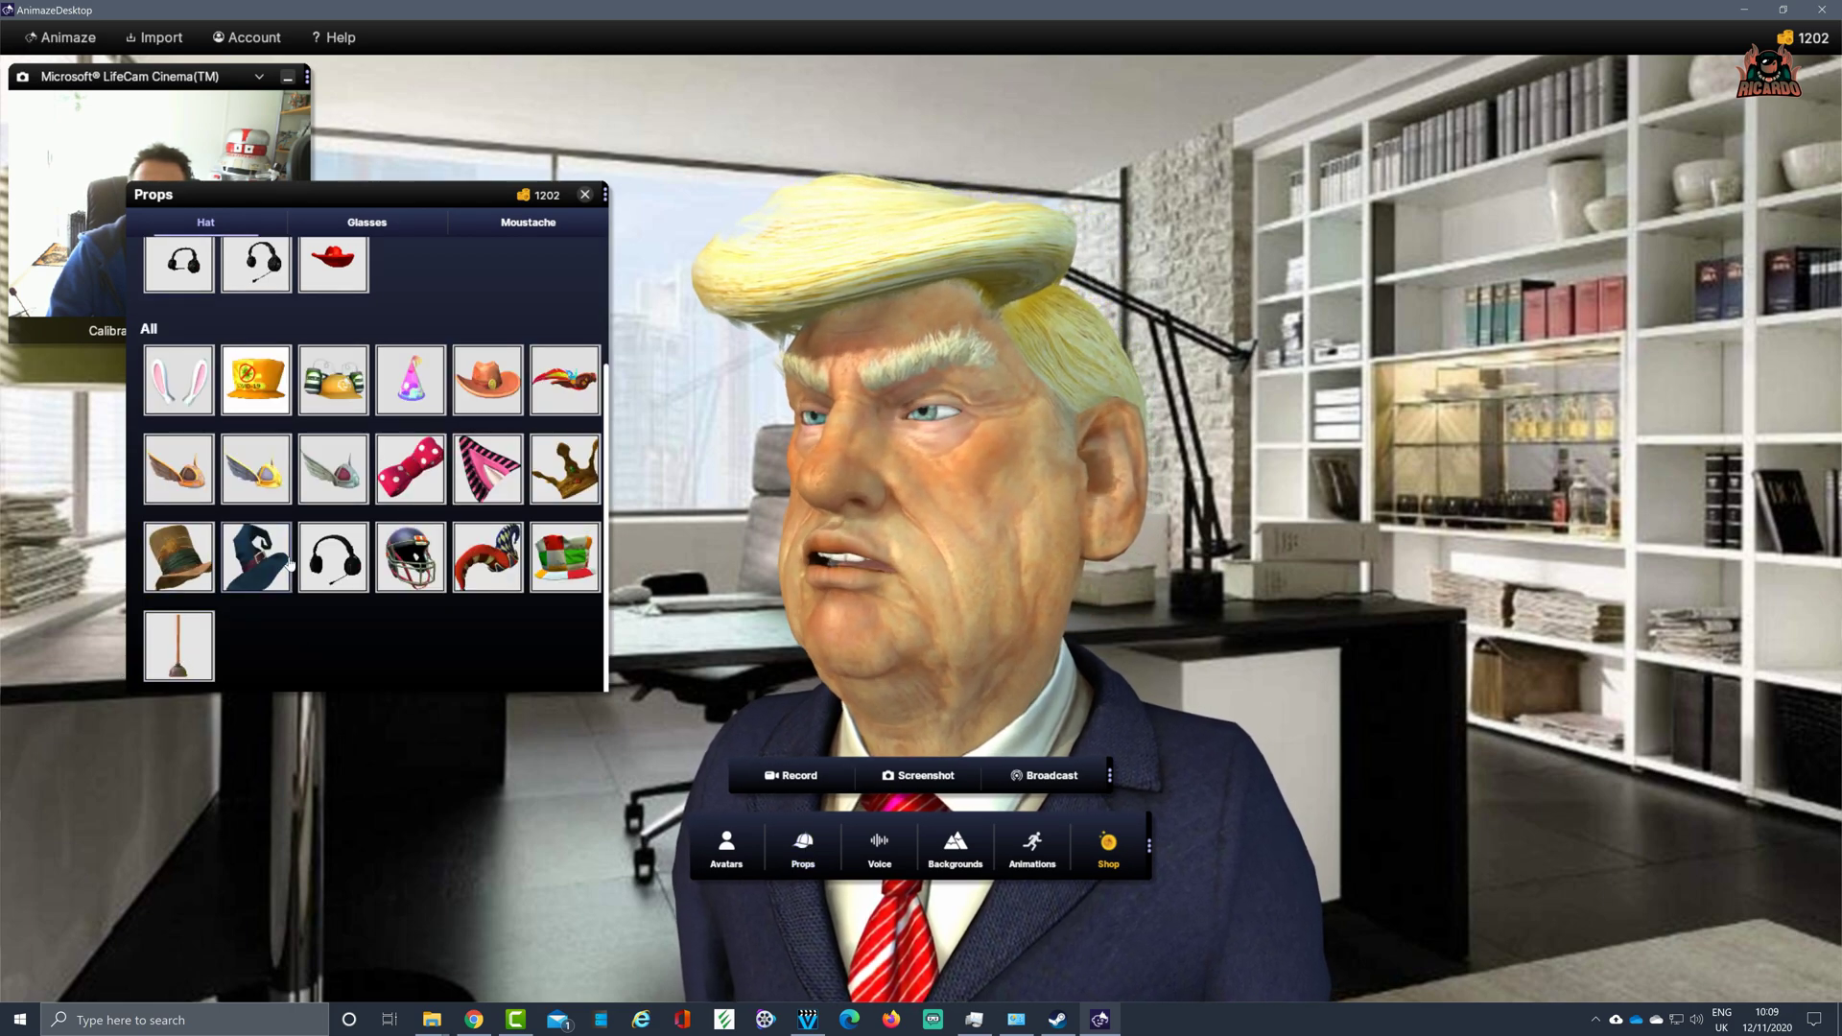
left_click(512, 567)
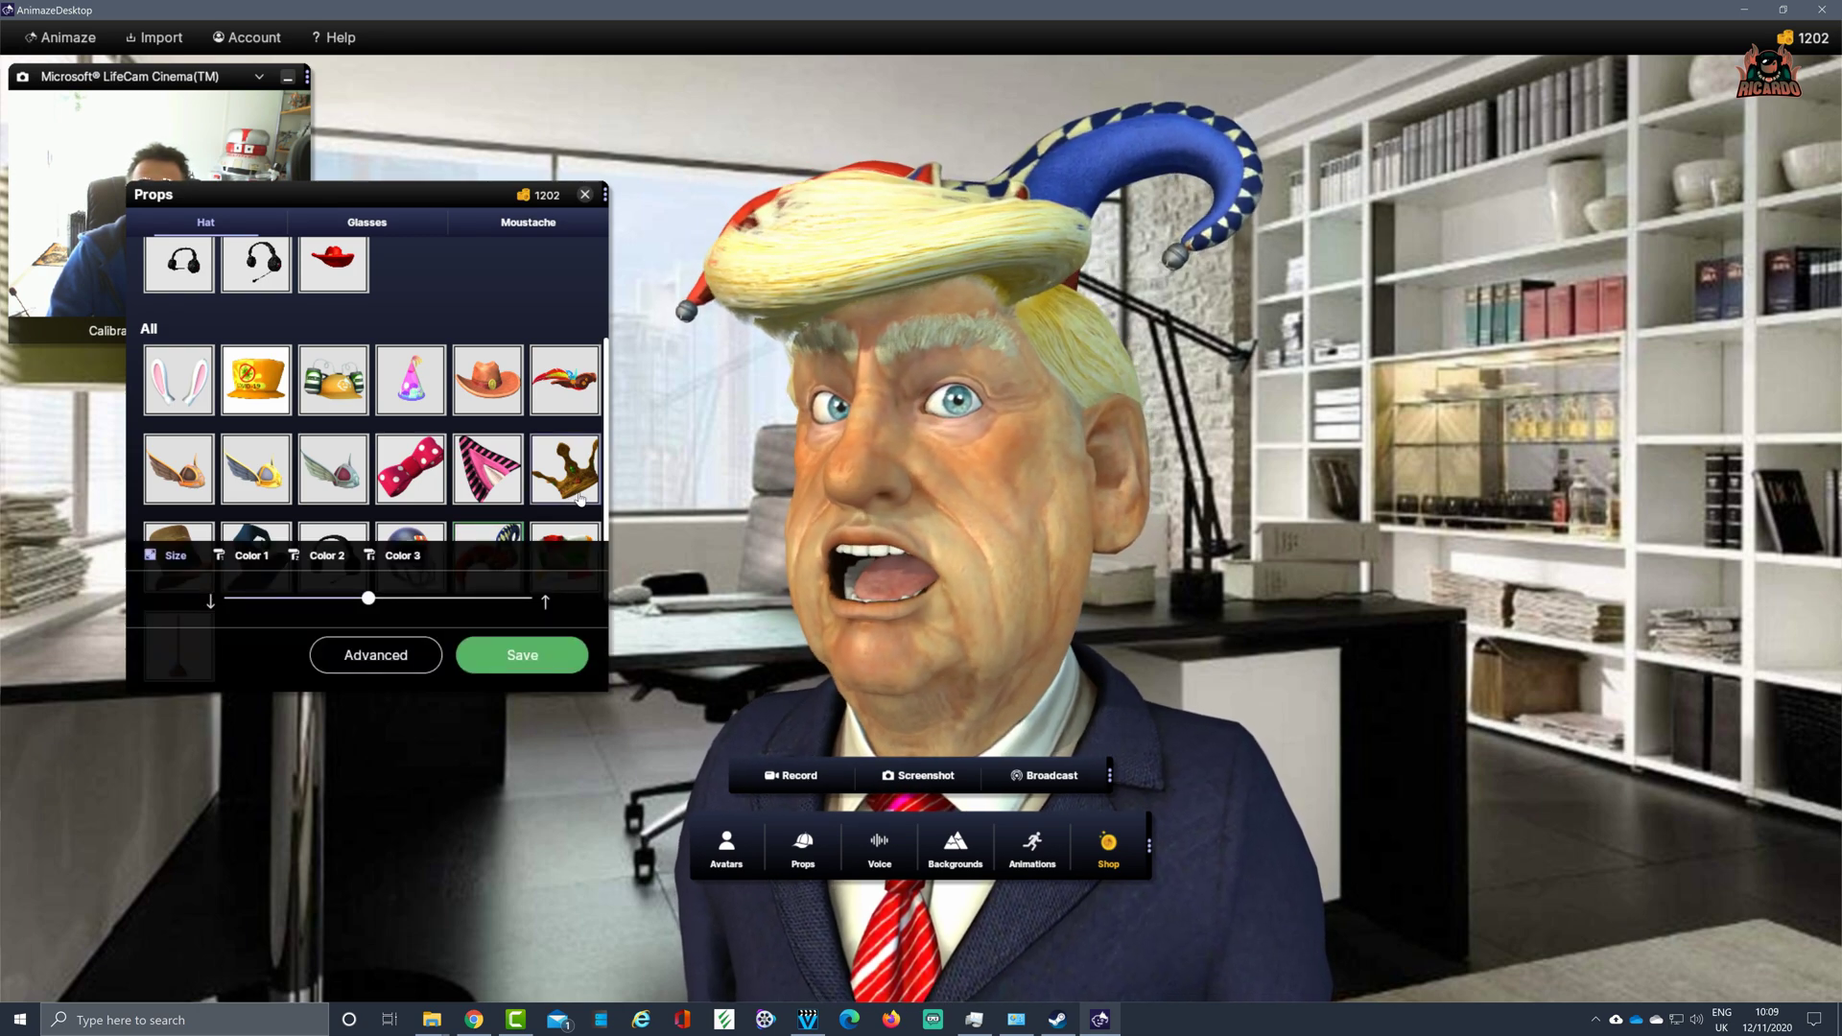
left_click(579, 498)
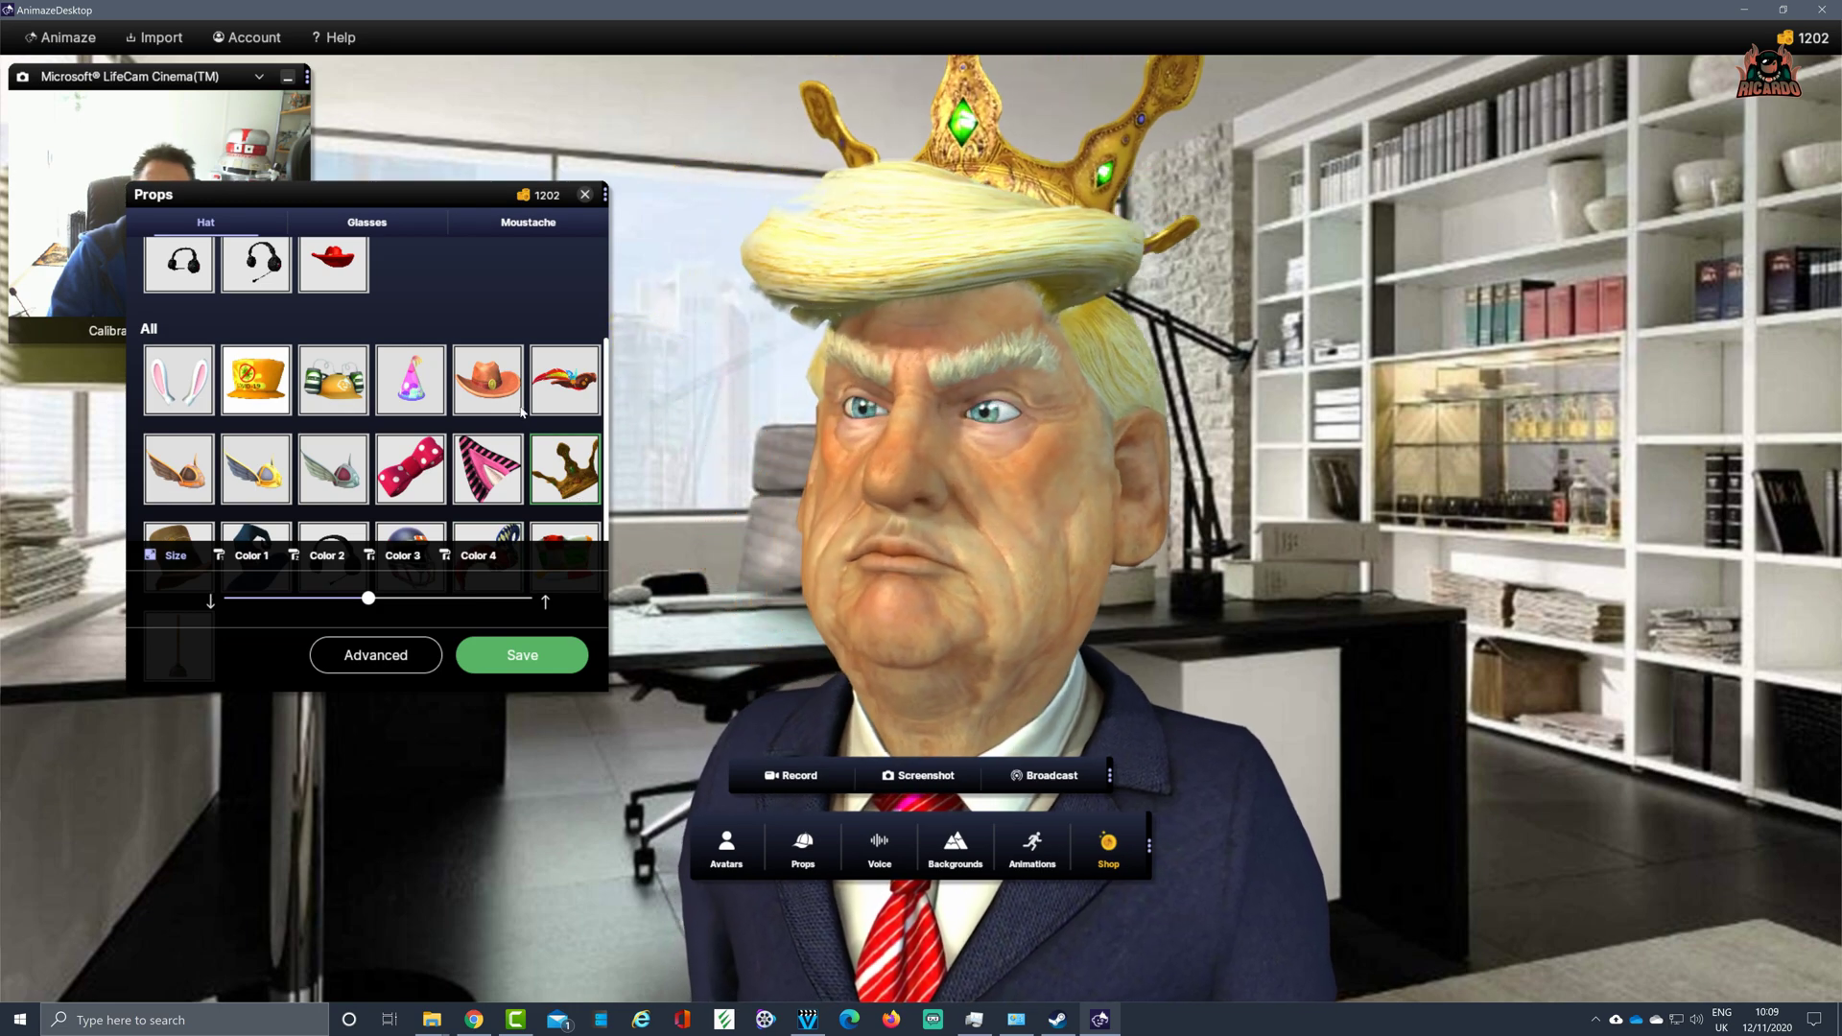
left_click(453, 395)
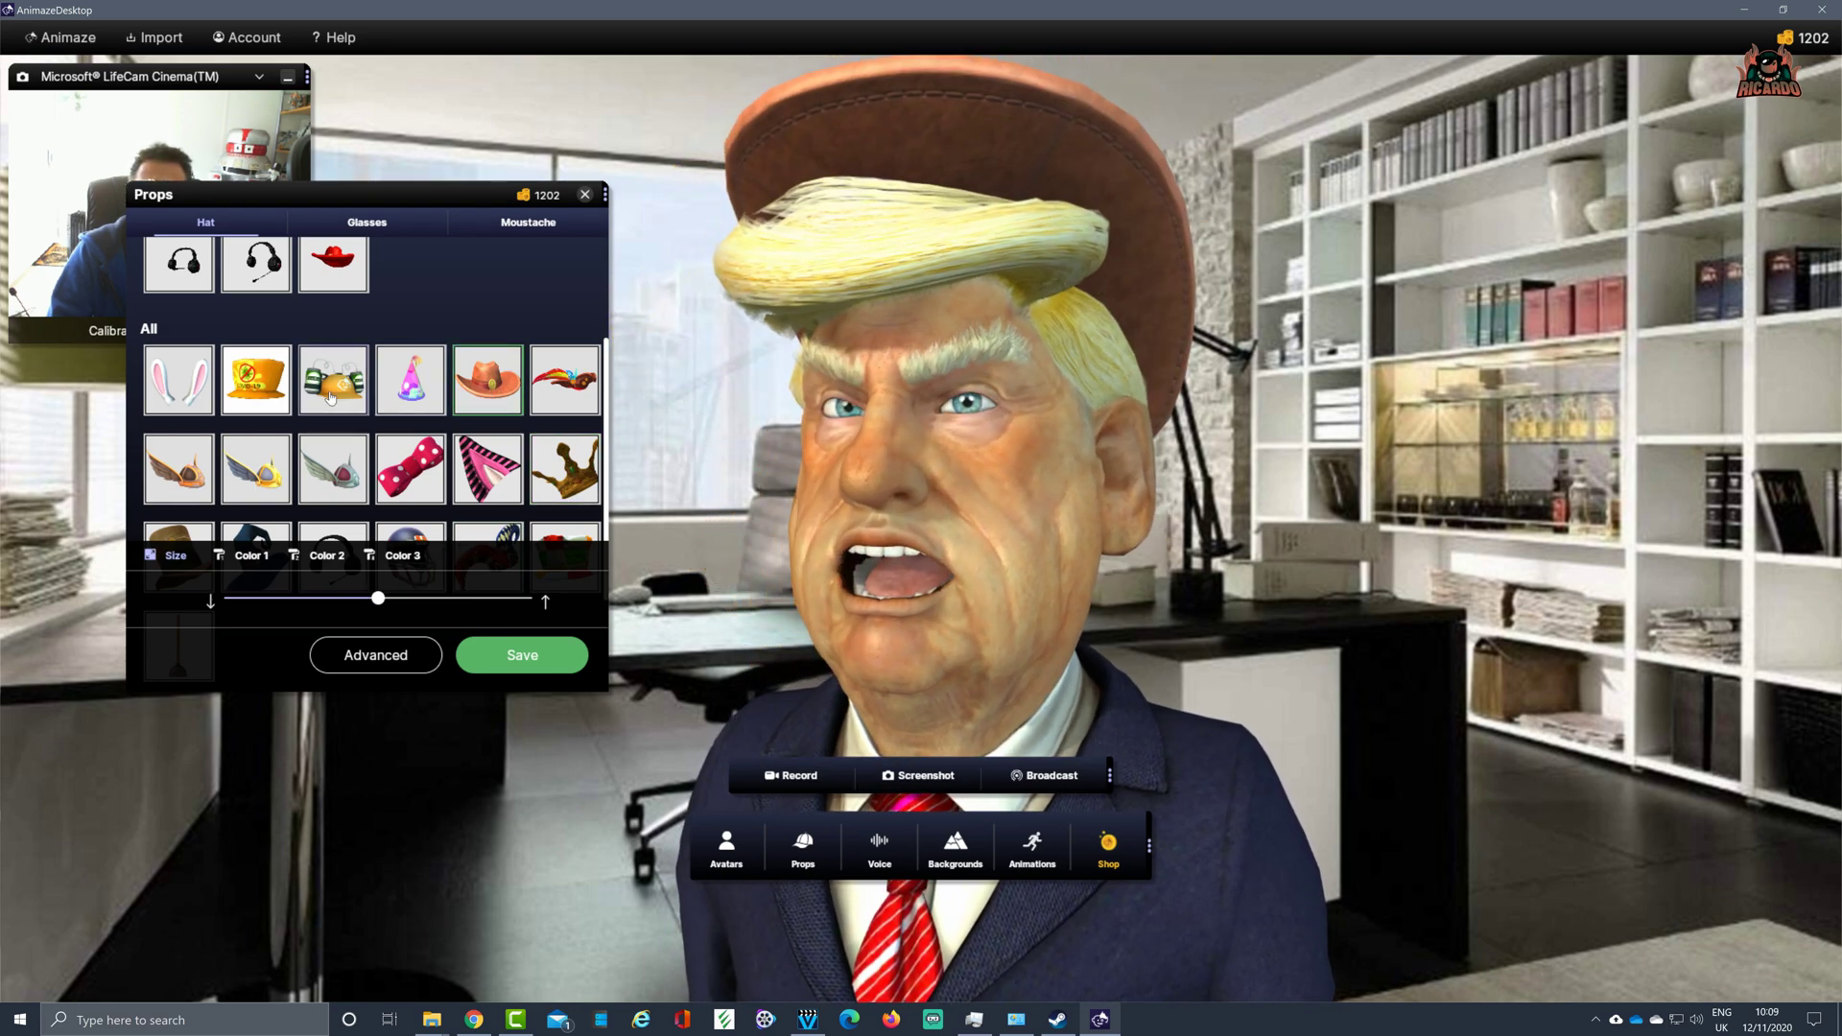
left_click(330, 398)
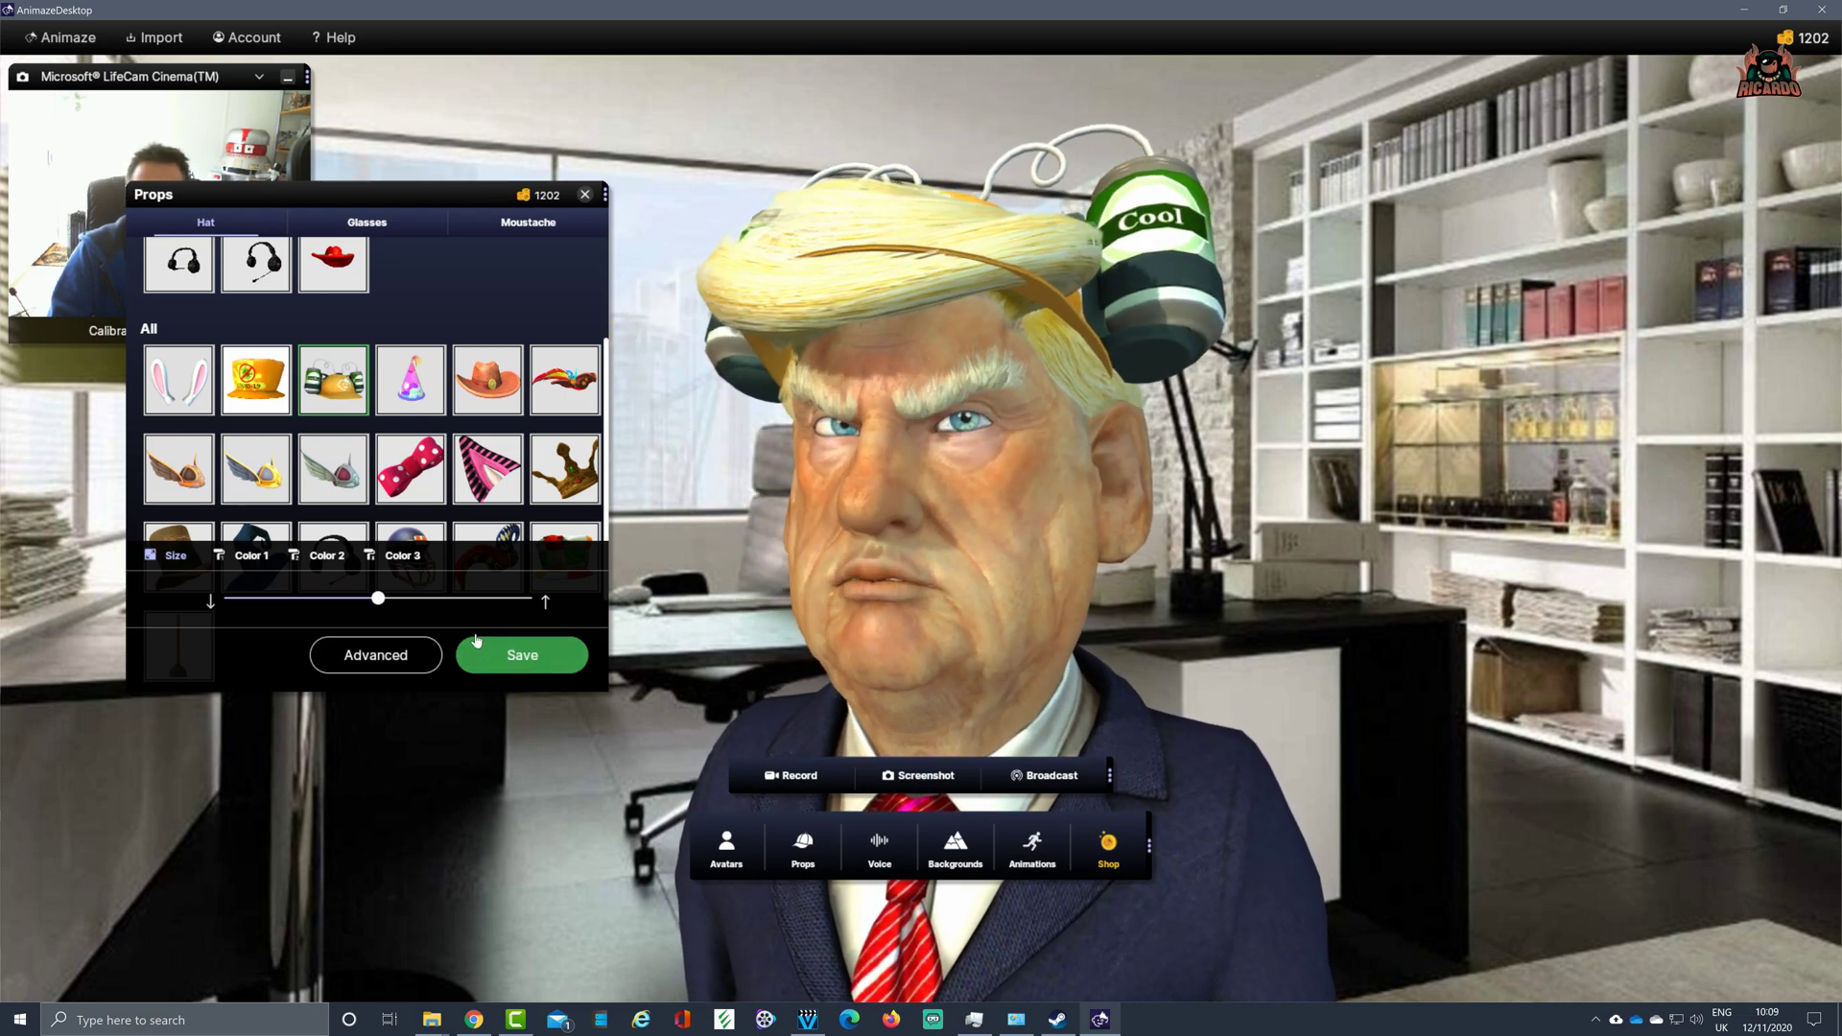
left_click(272, 477)
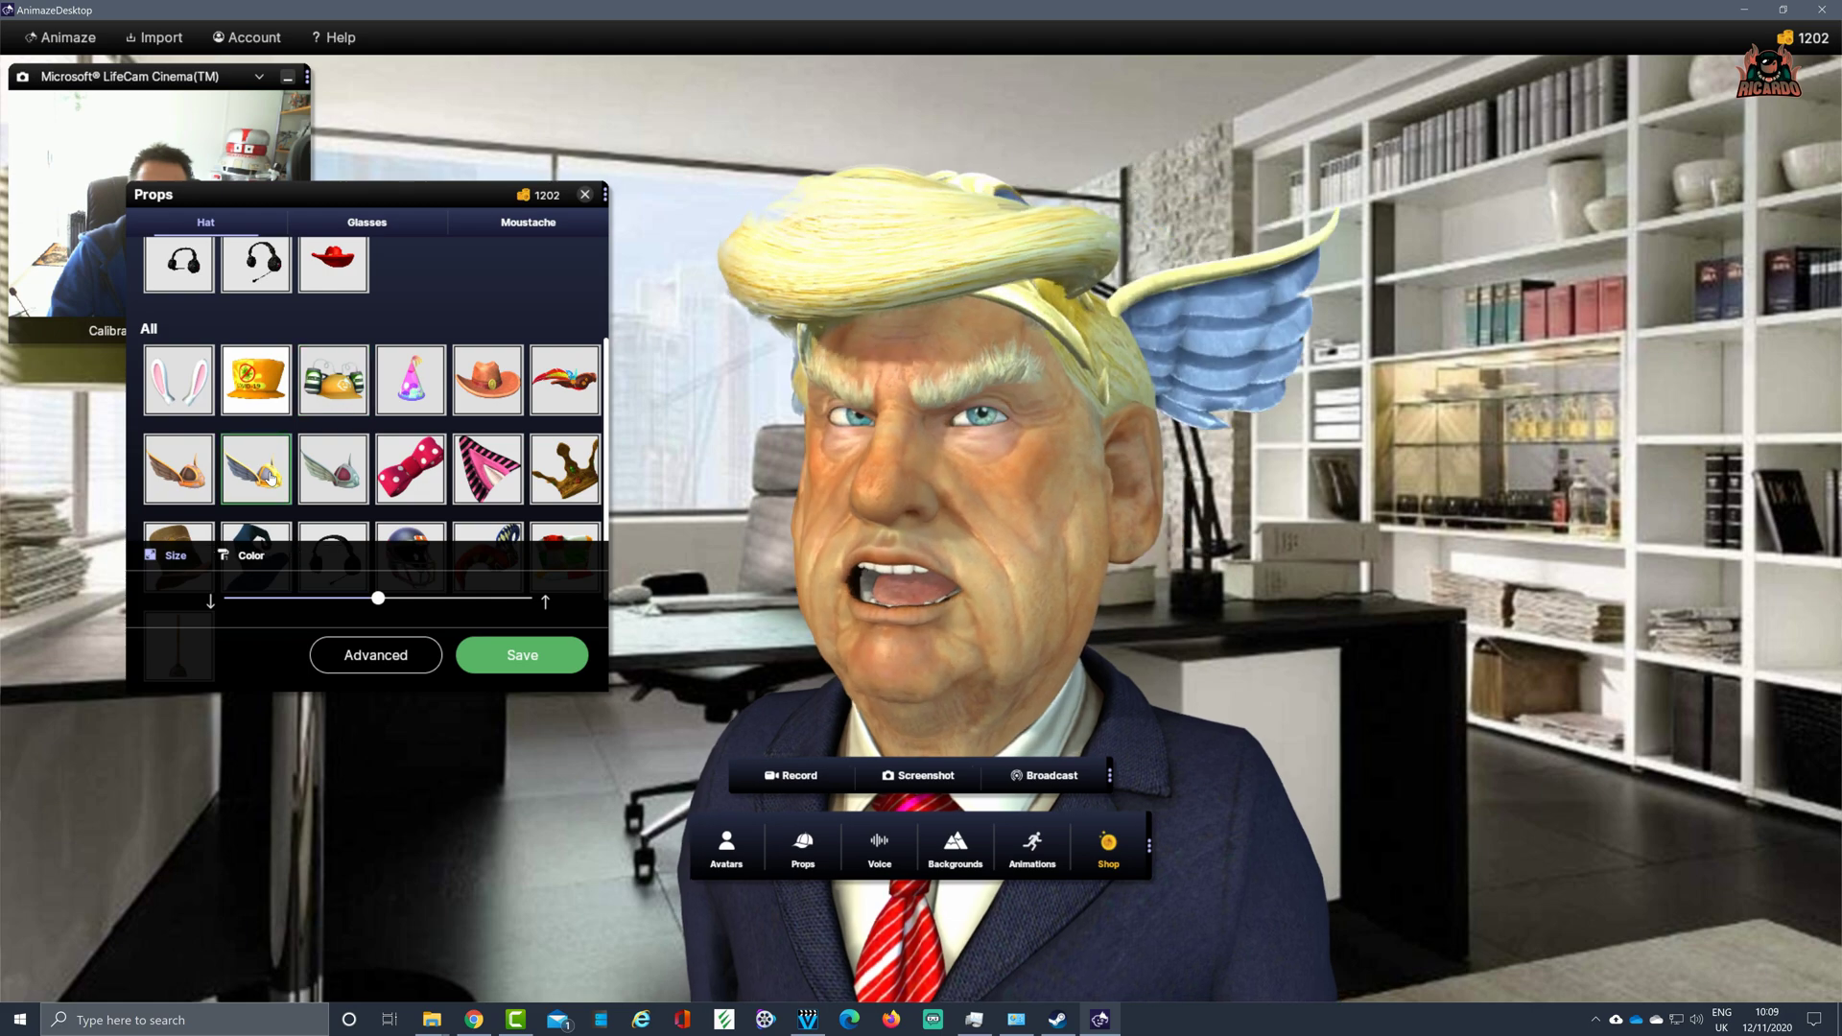
Settle on the headphones prop for the avatar's head.
scroll(310, 474, "down", 1)
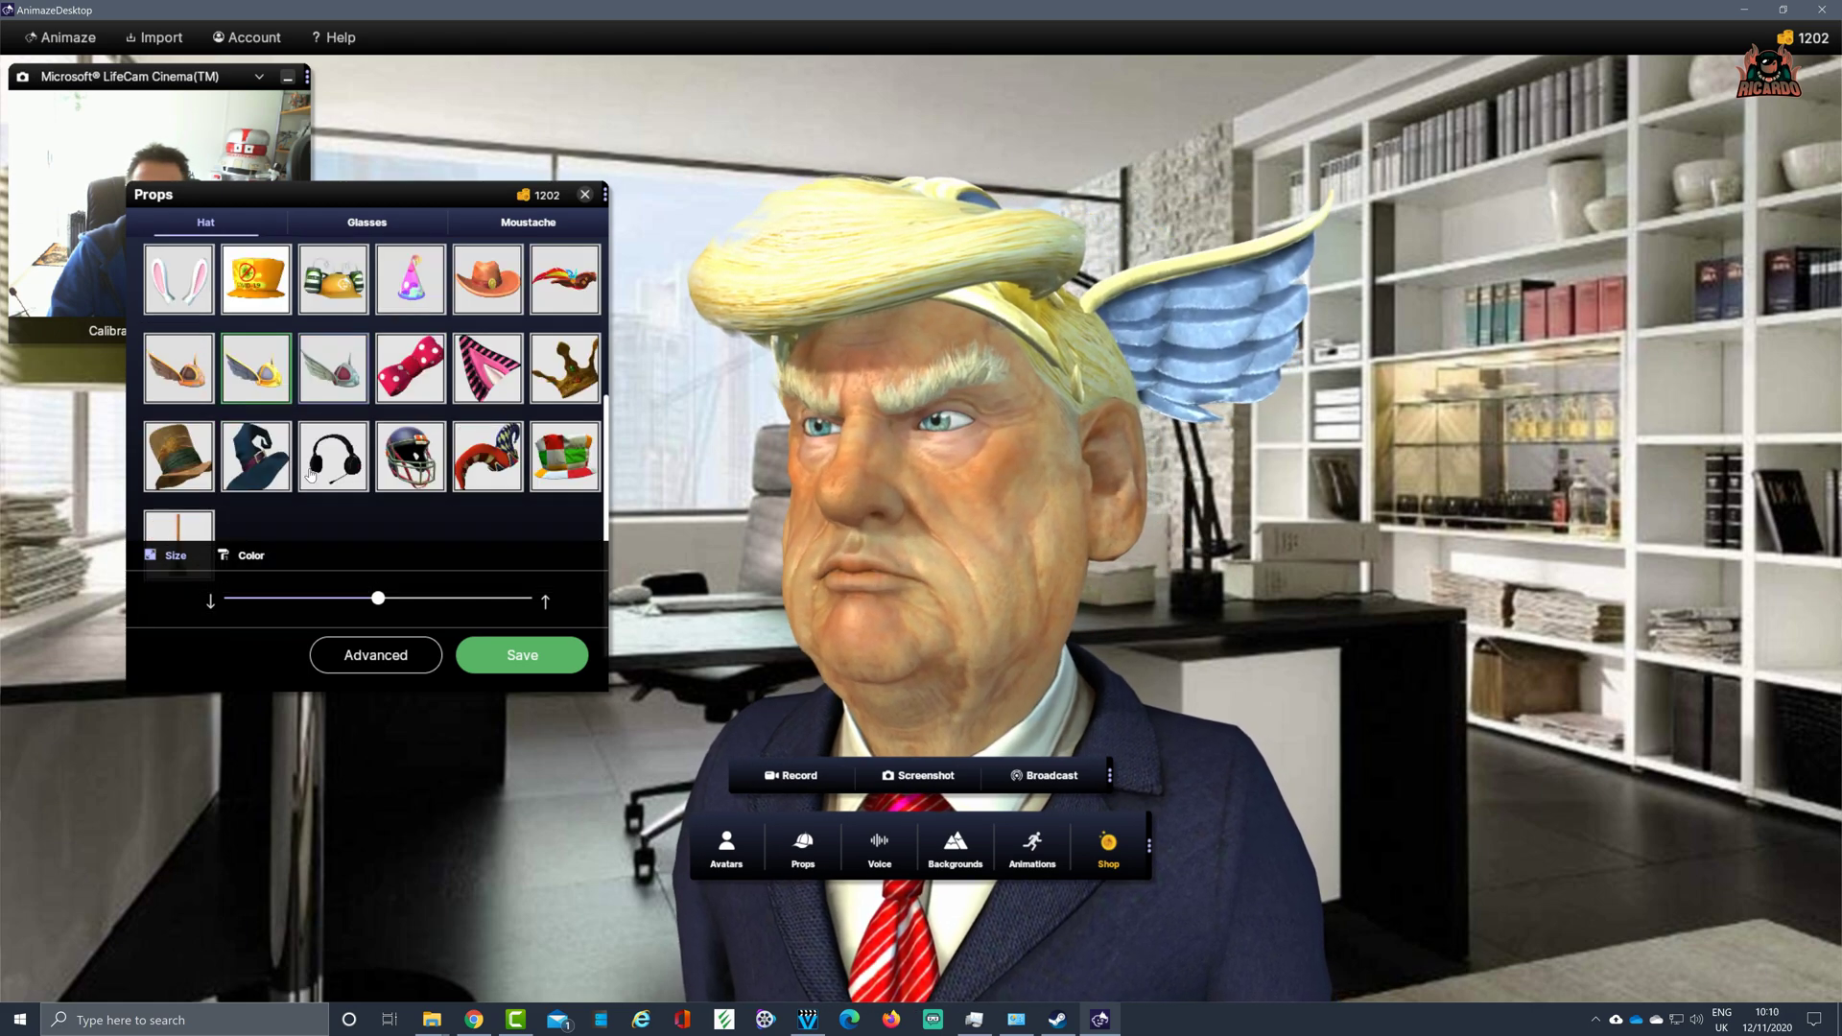
left_click(350, 466)
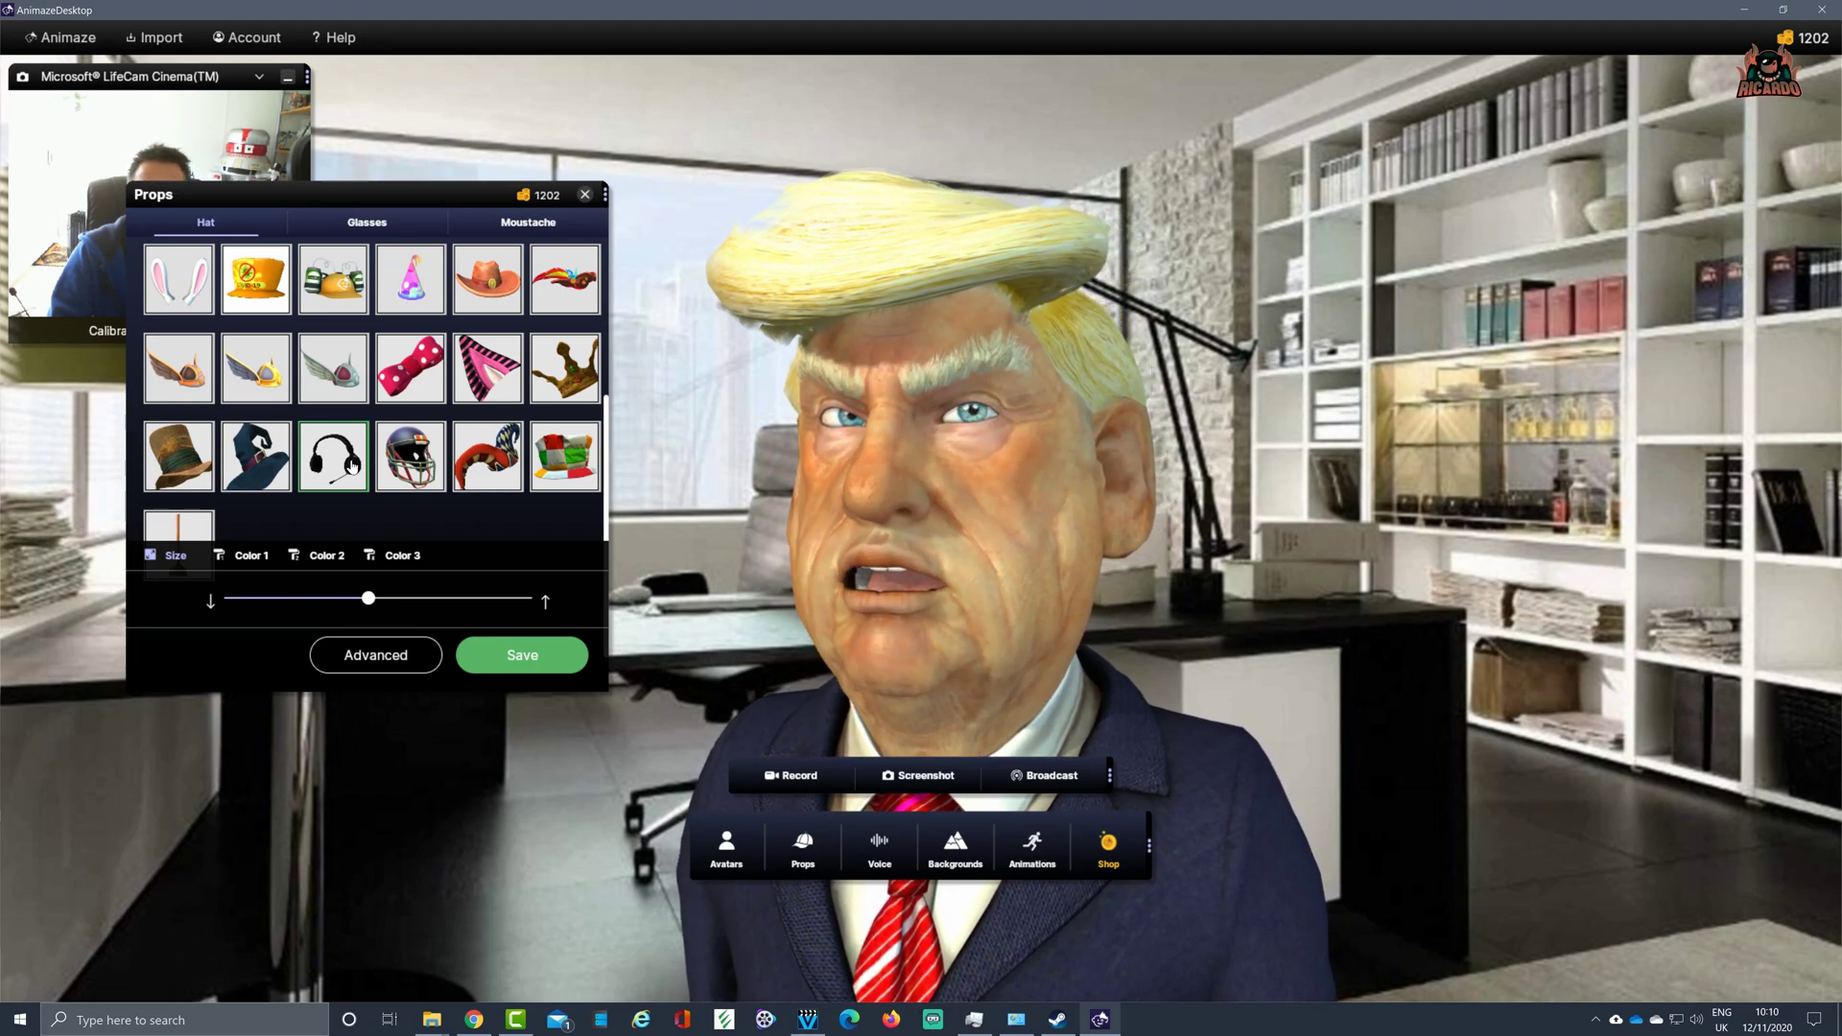
left_click(352, 465)
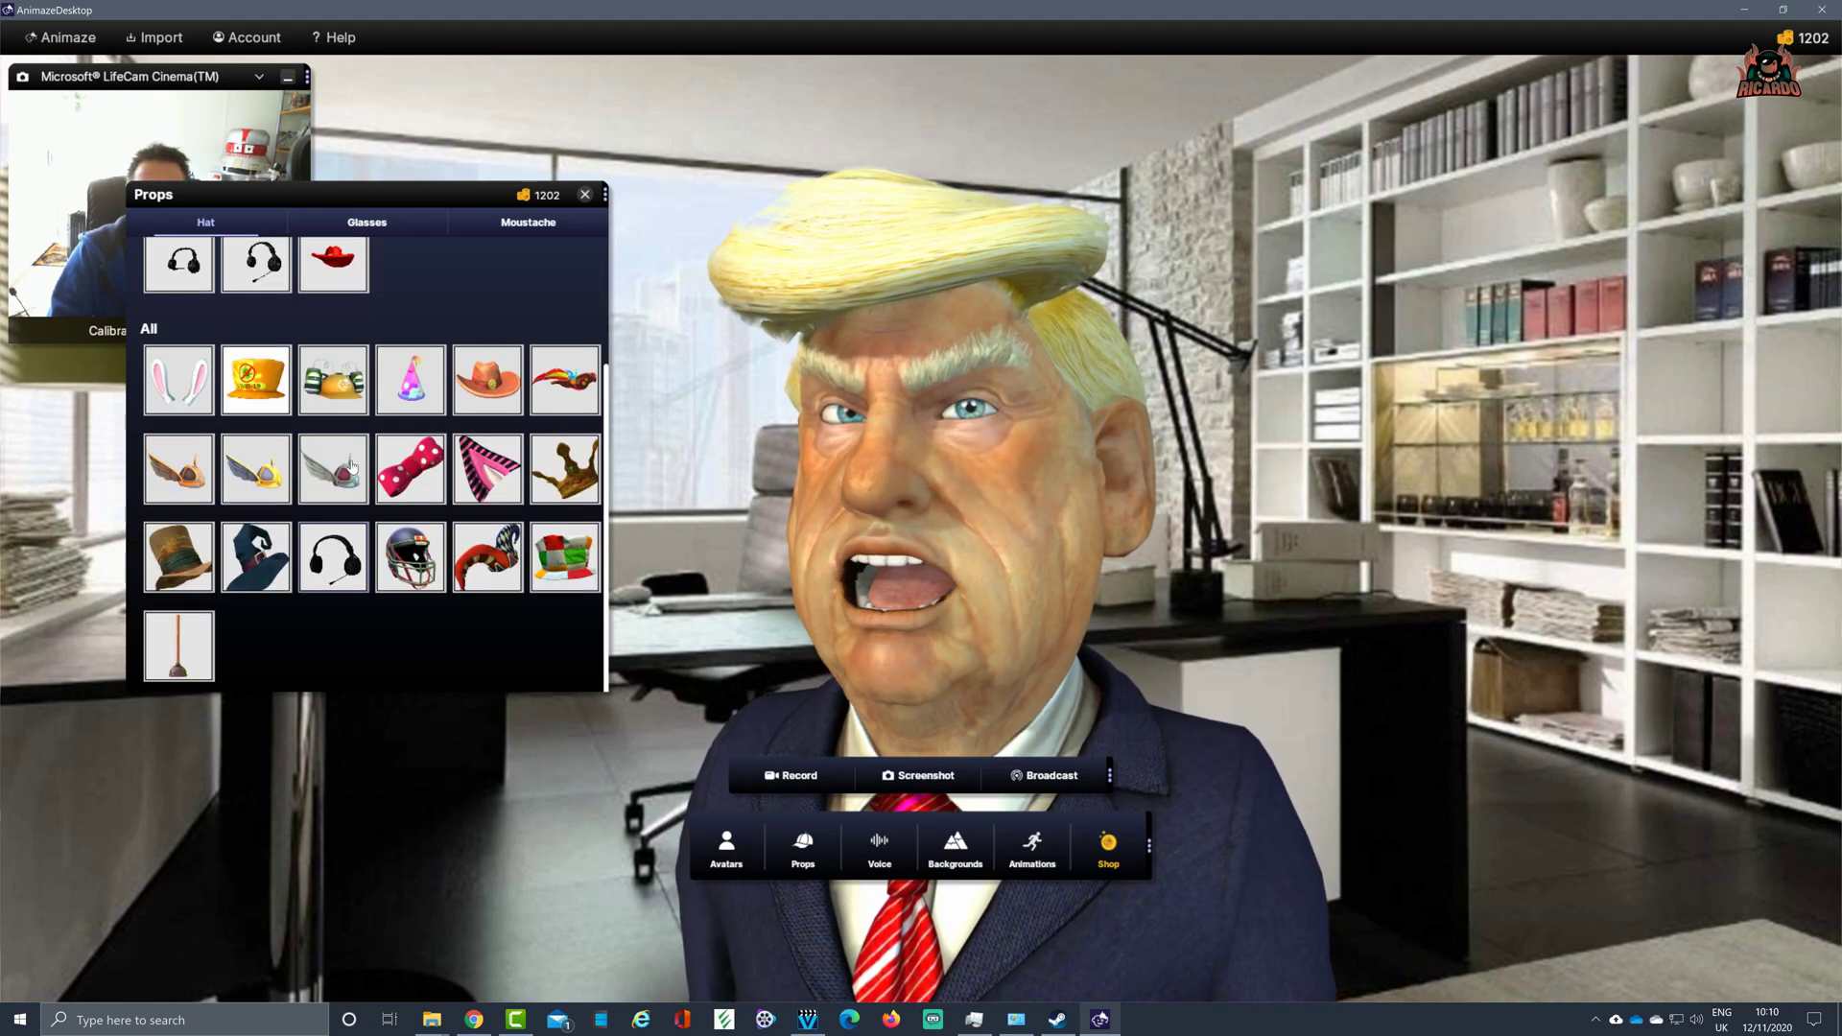
left_click(353, 571)
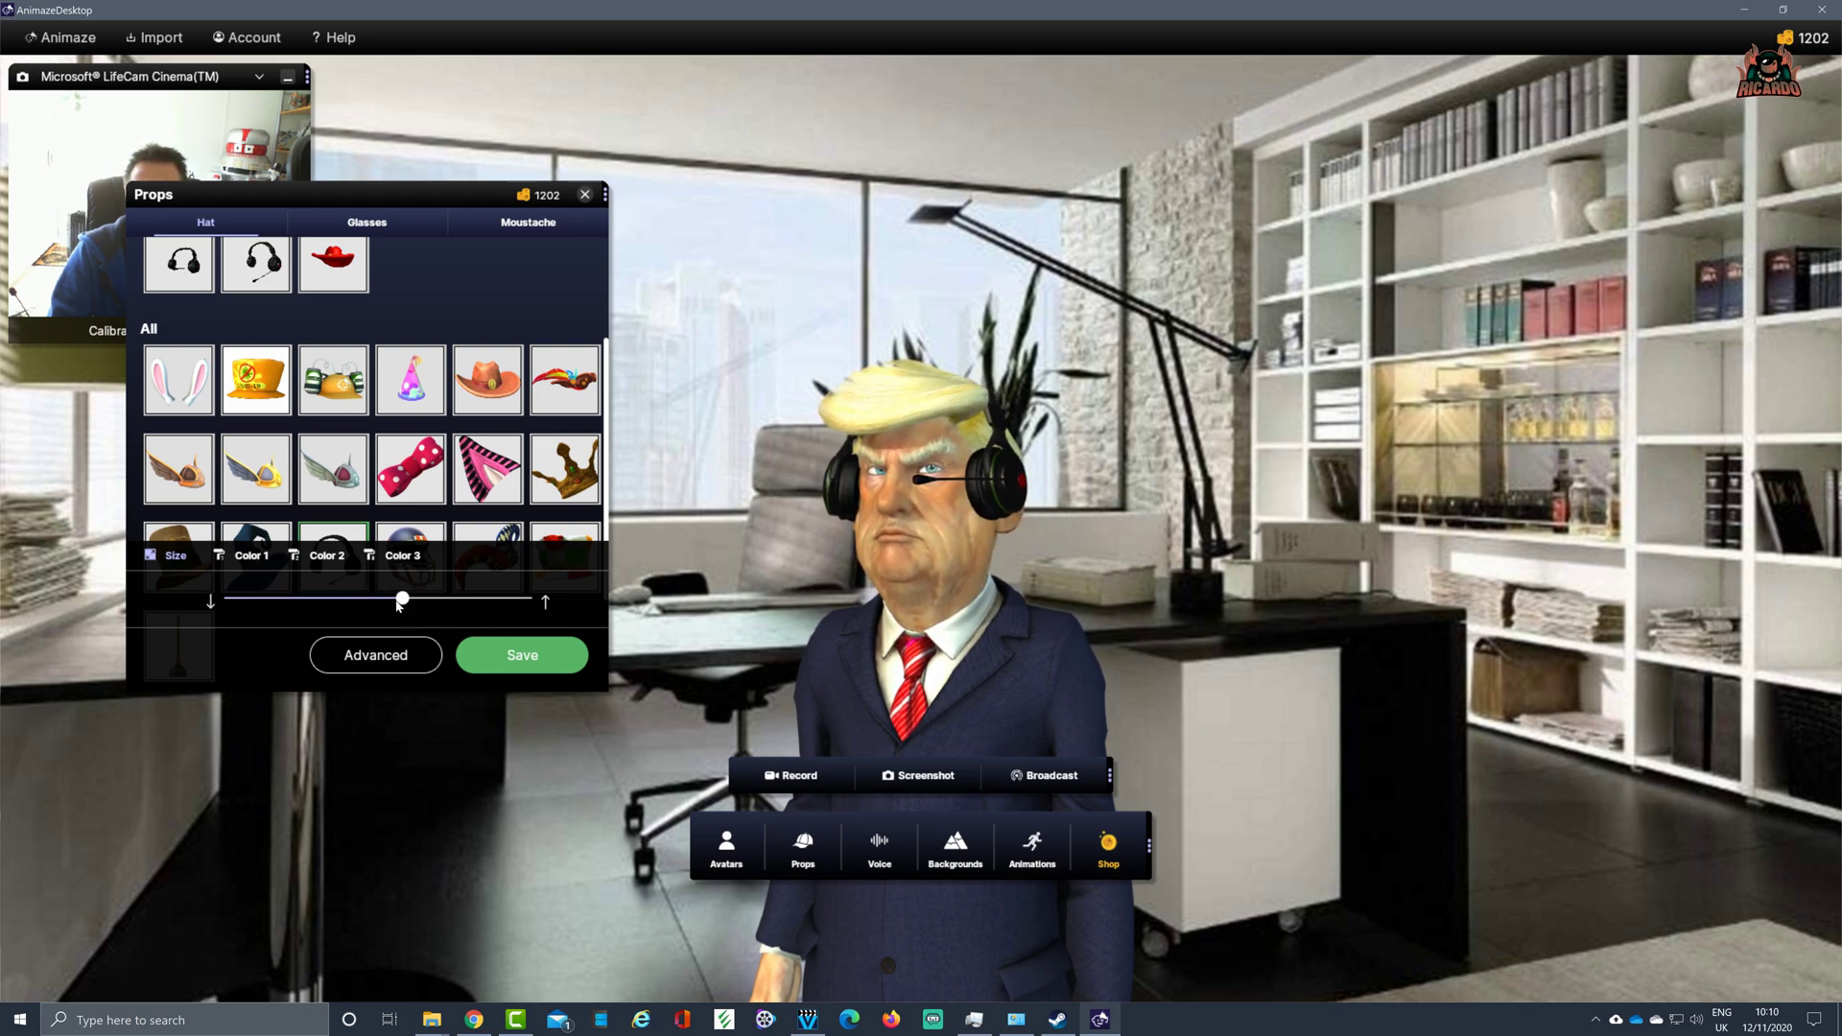
scroll(946, 621, "up", 5)
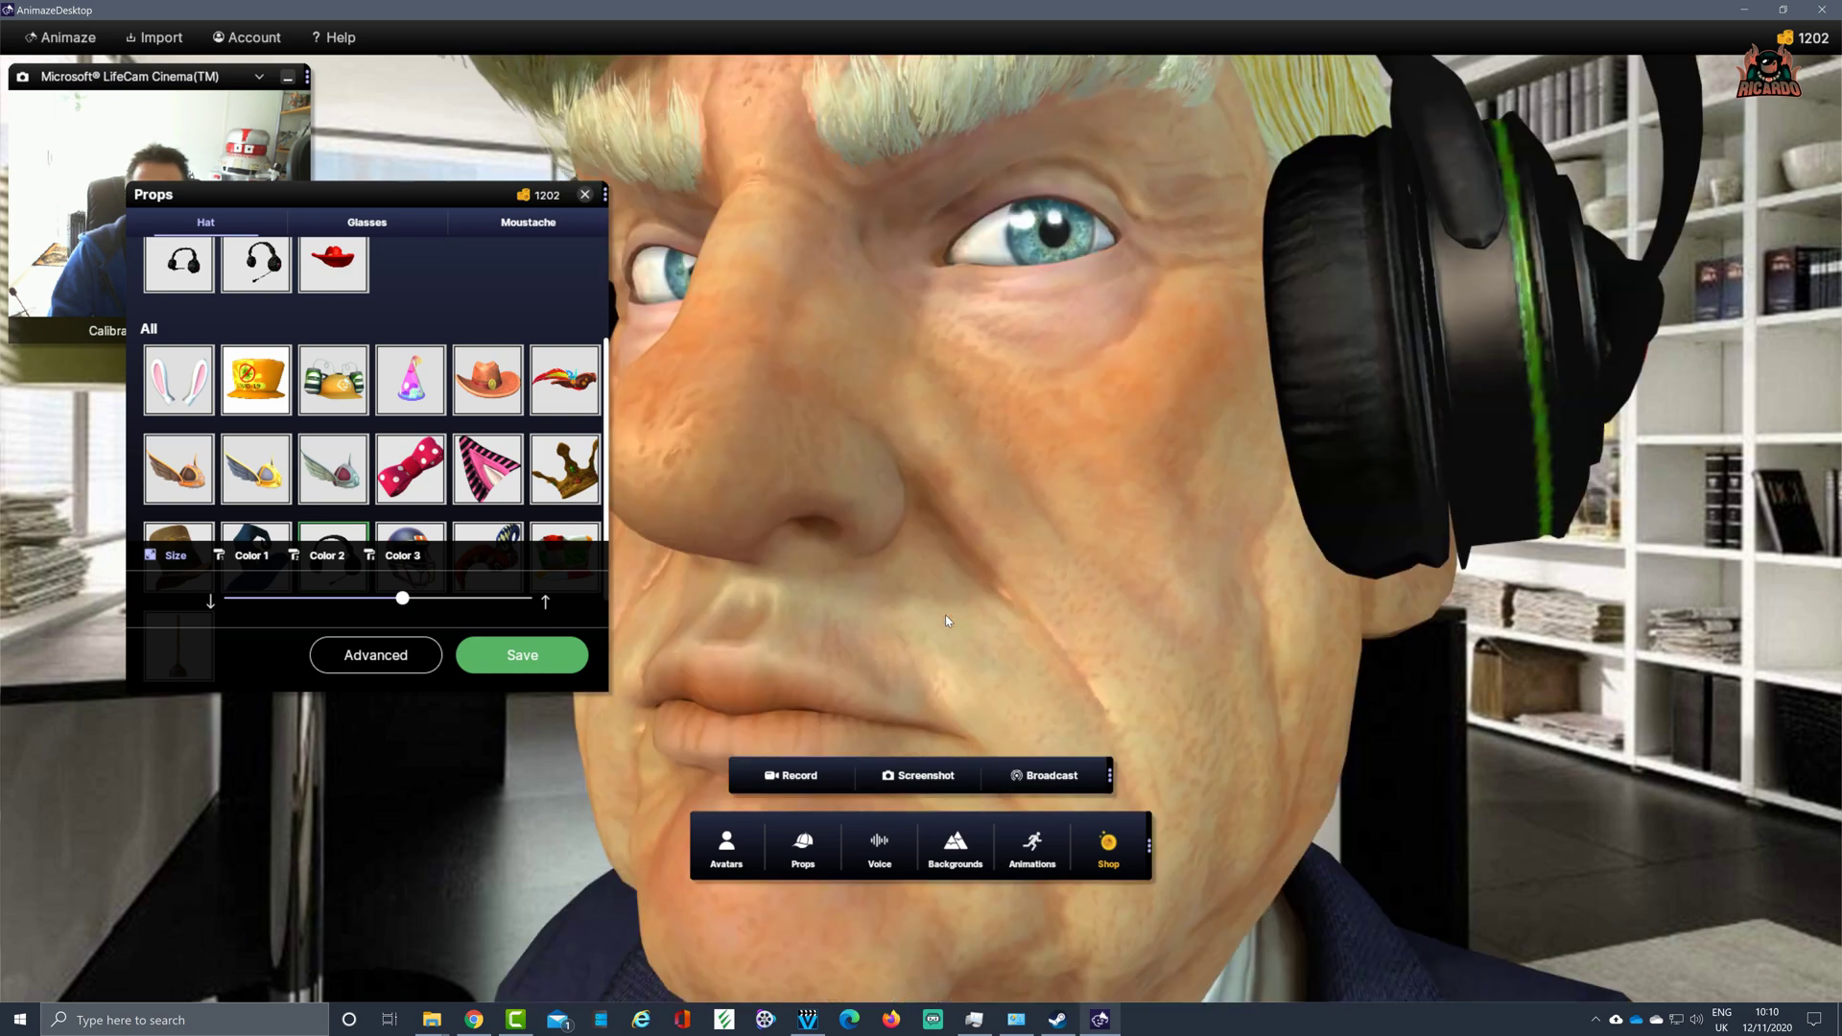
scroll(946, 622, "down", 2)
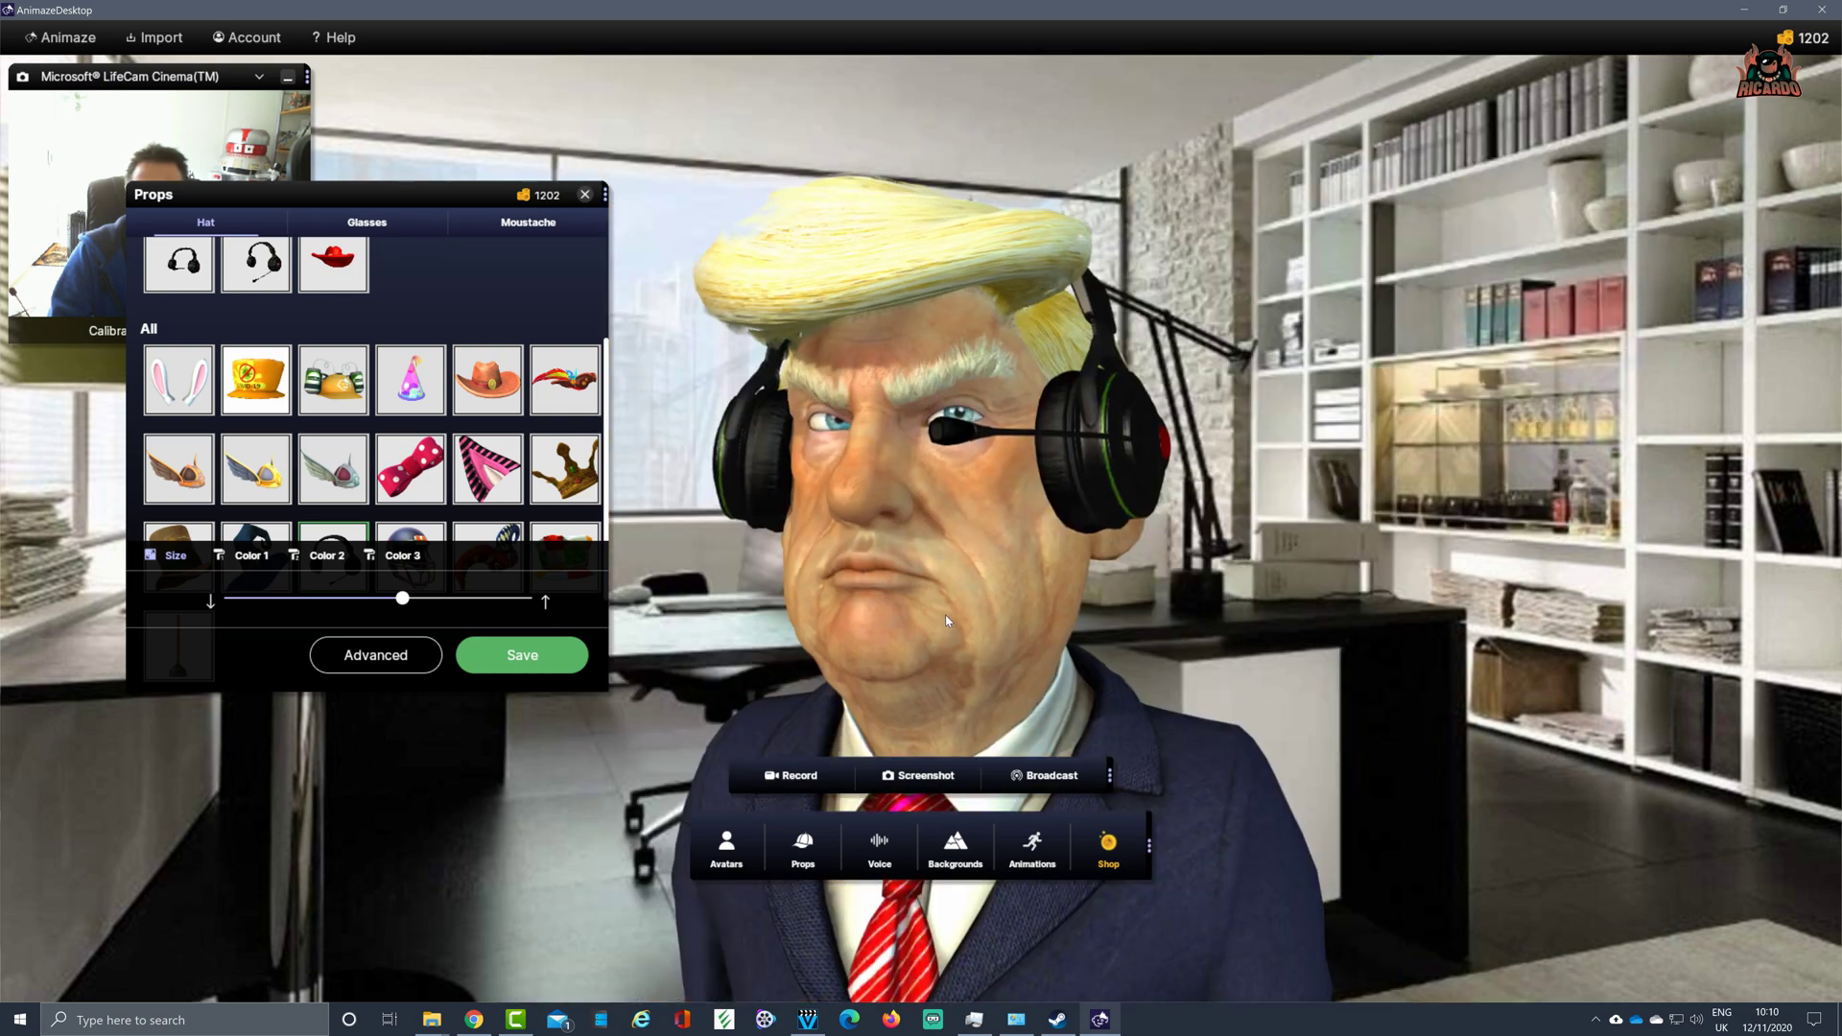
Nudge the headphones' Advanced Z-Axis Positioning slider slightly to the right.
left_click(369, 662)
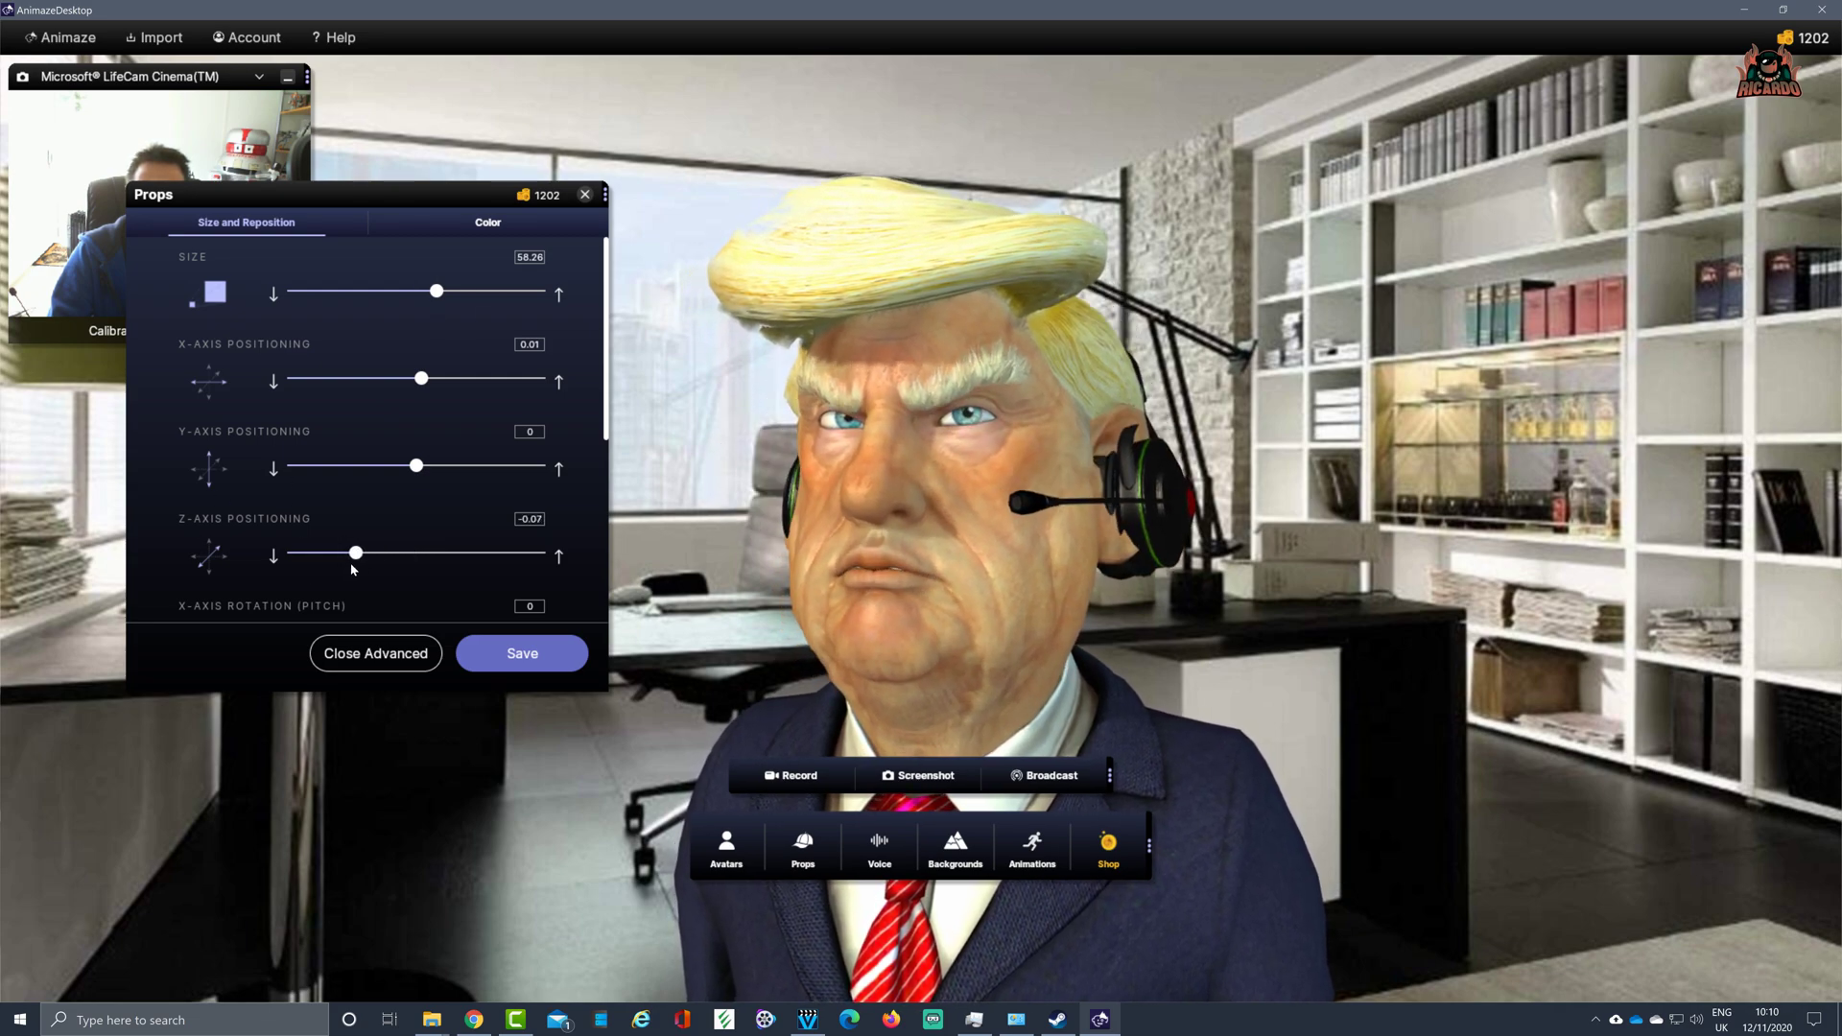
left_click_drag(352, 566, 363, 567)
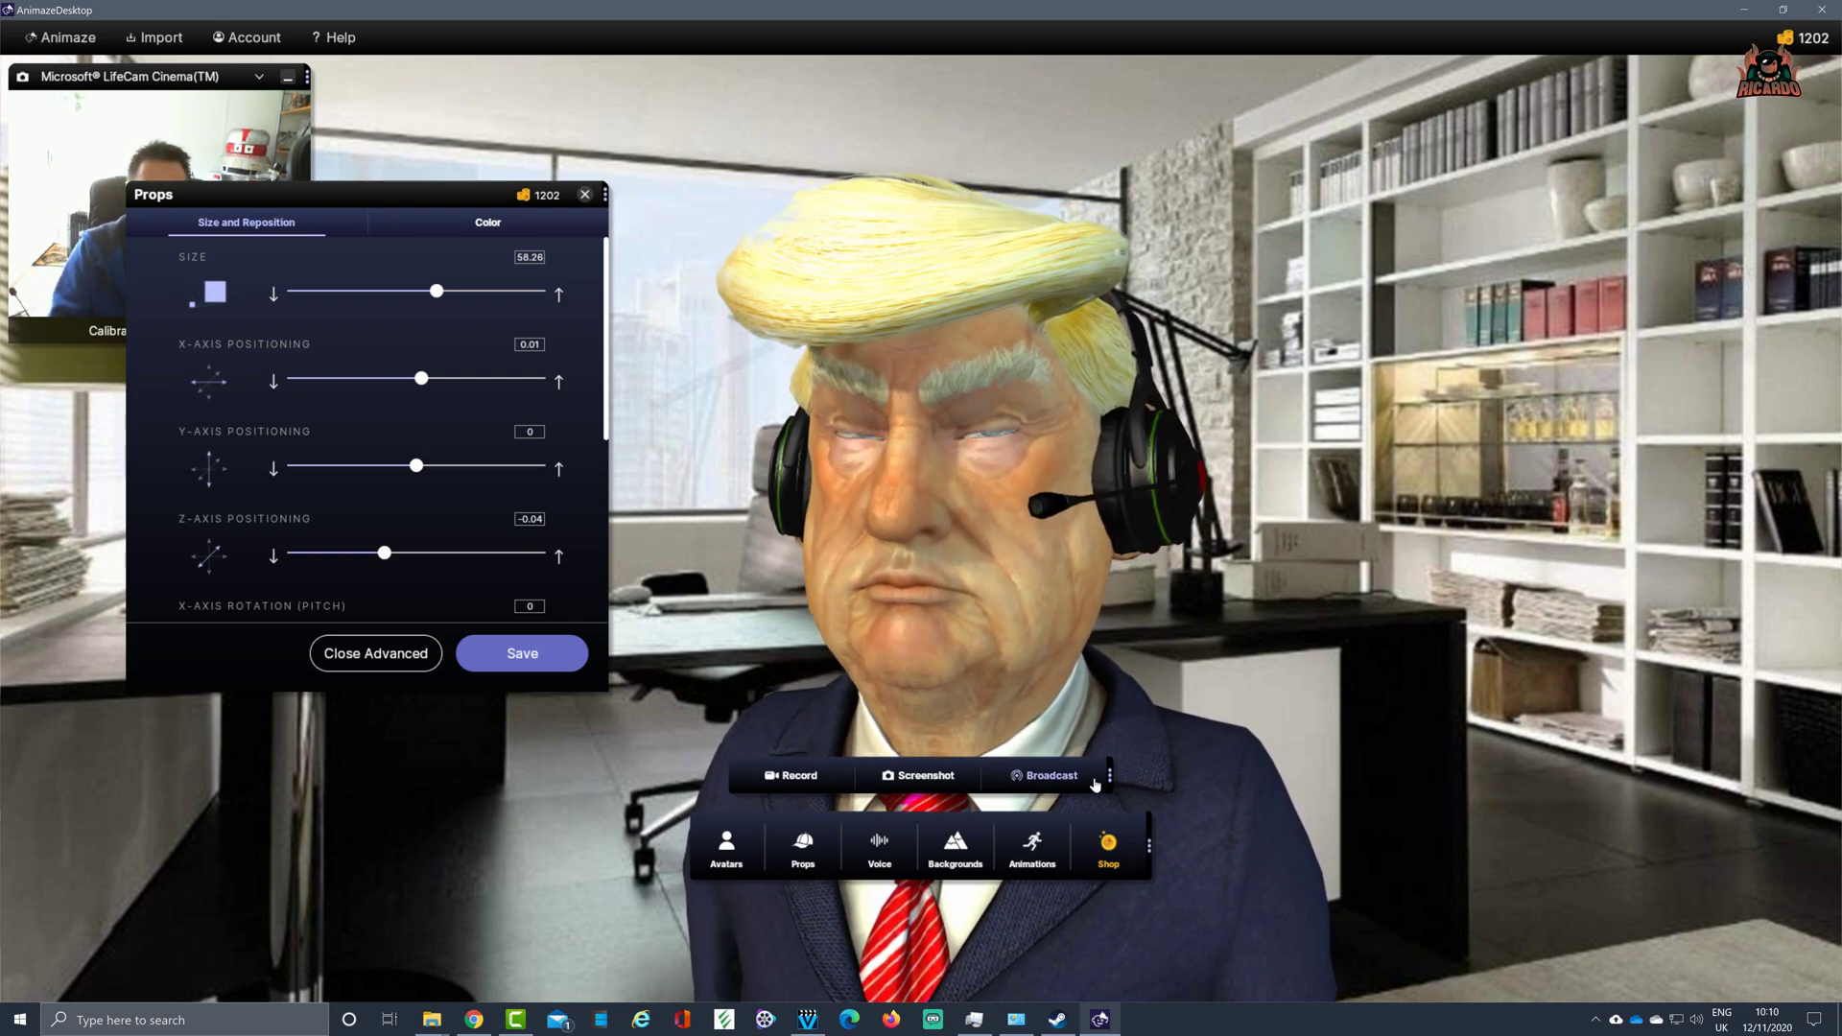
Close the prop editor and start broadcasting the avatar as a virtual camera.
key("Escape")
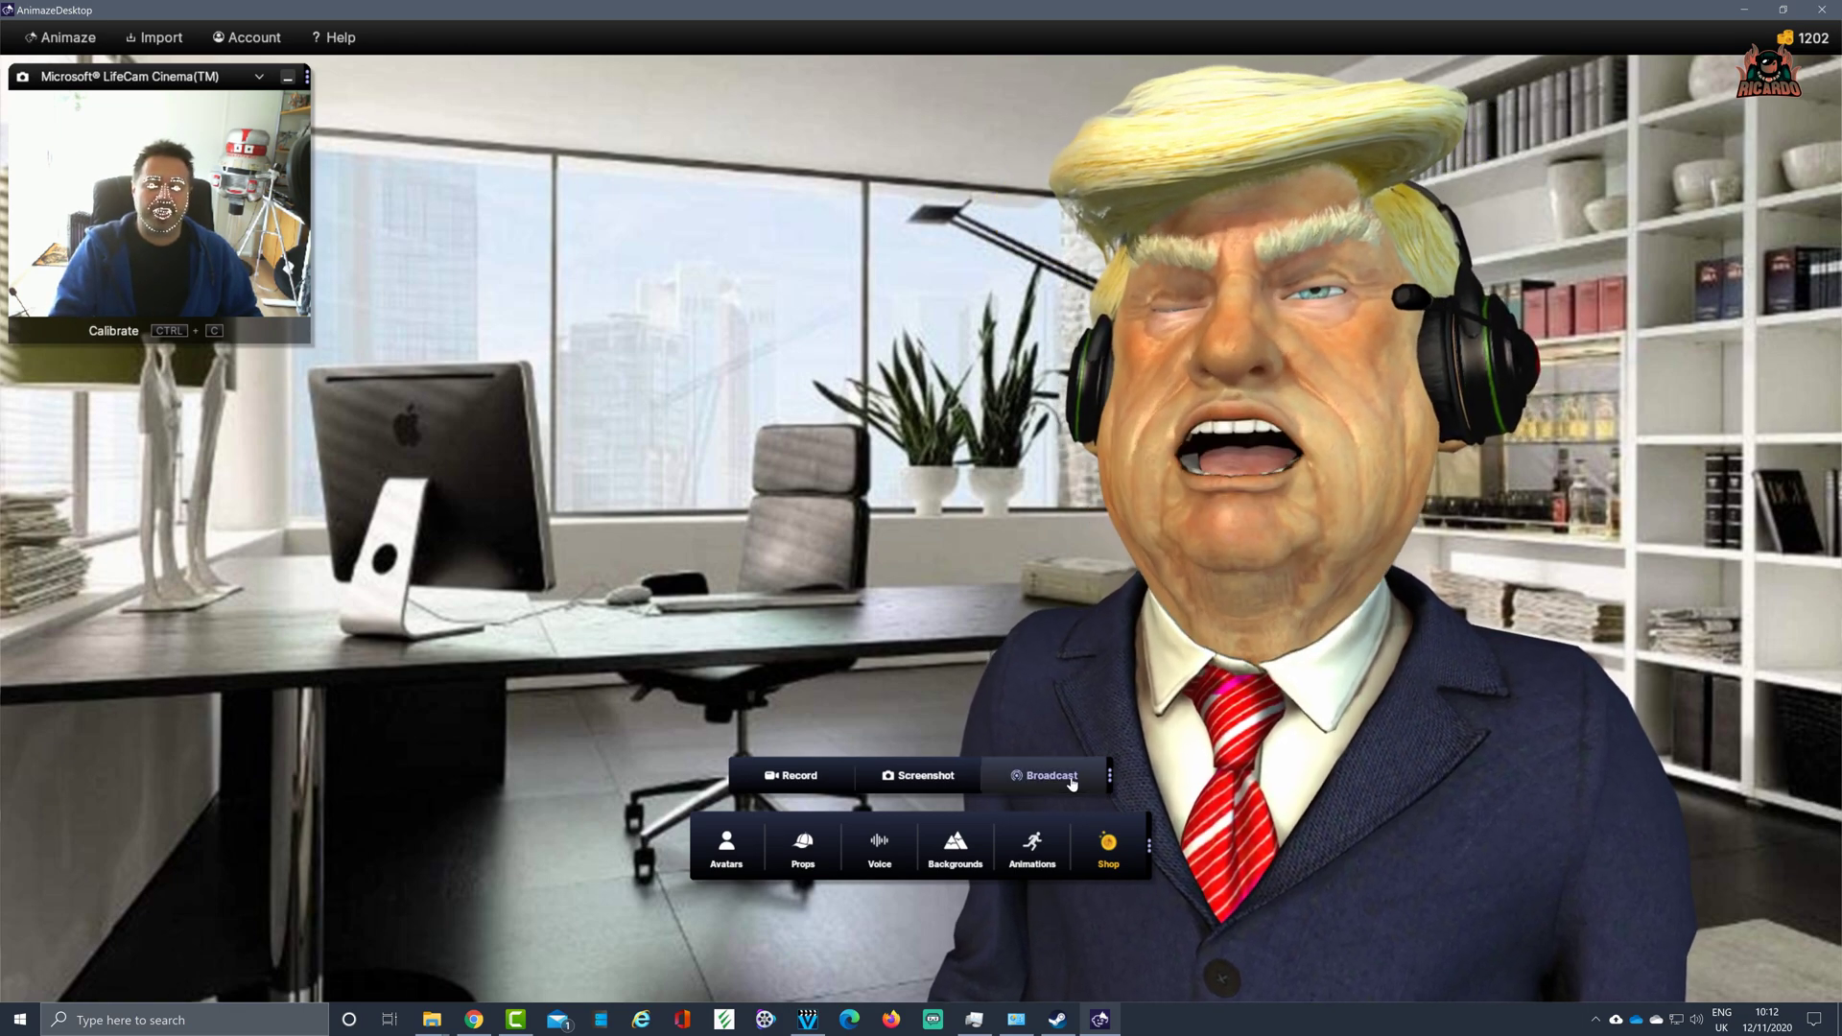
left_click(1071, 779)
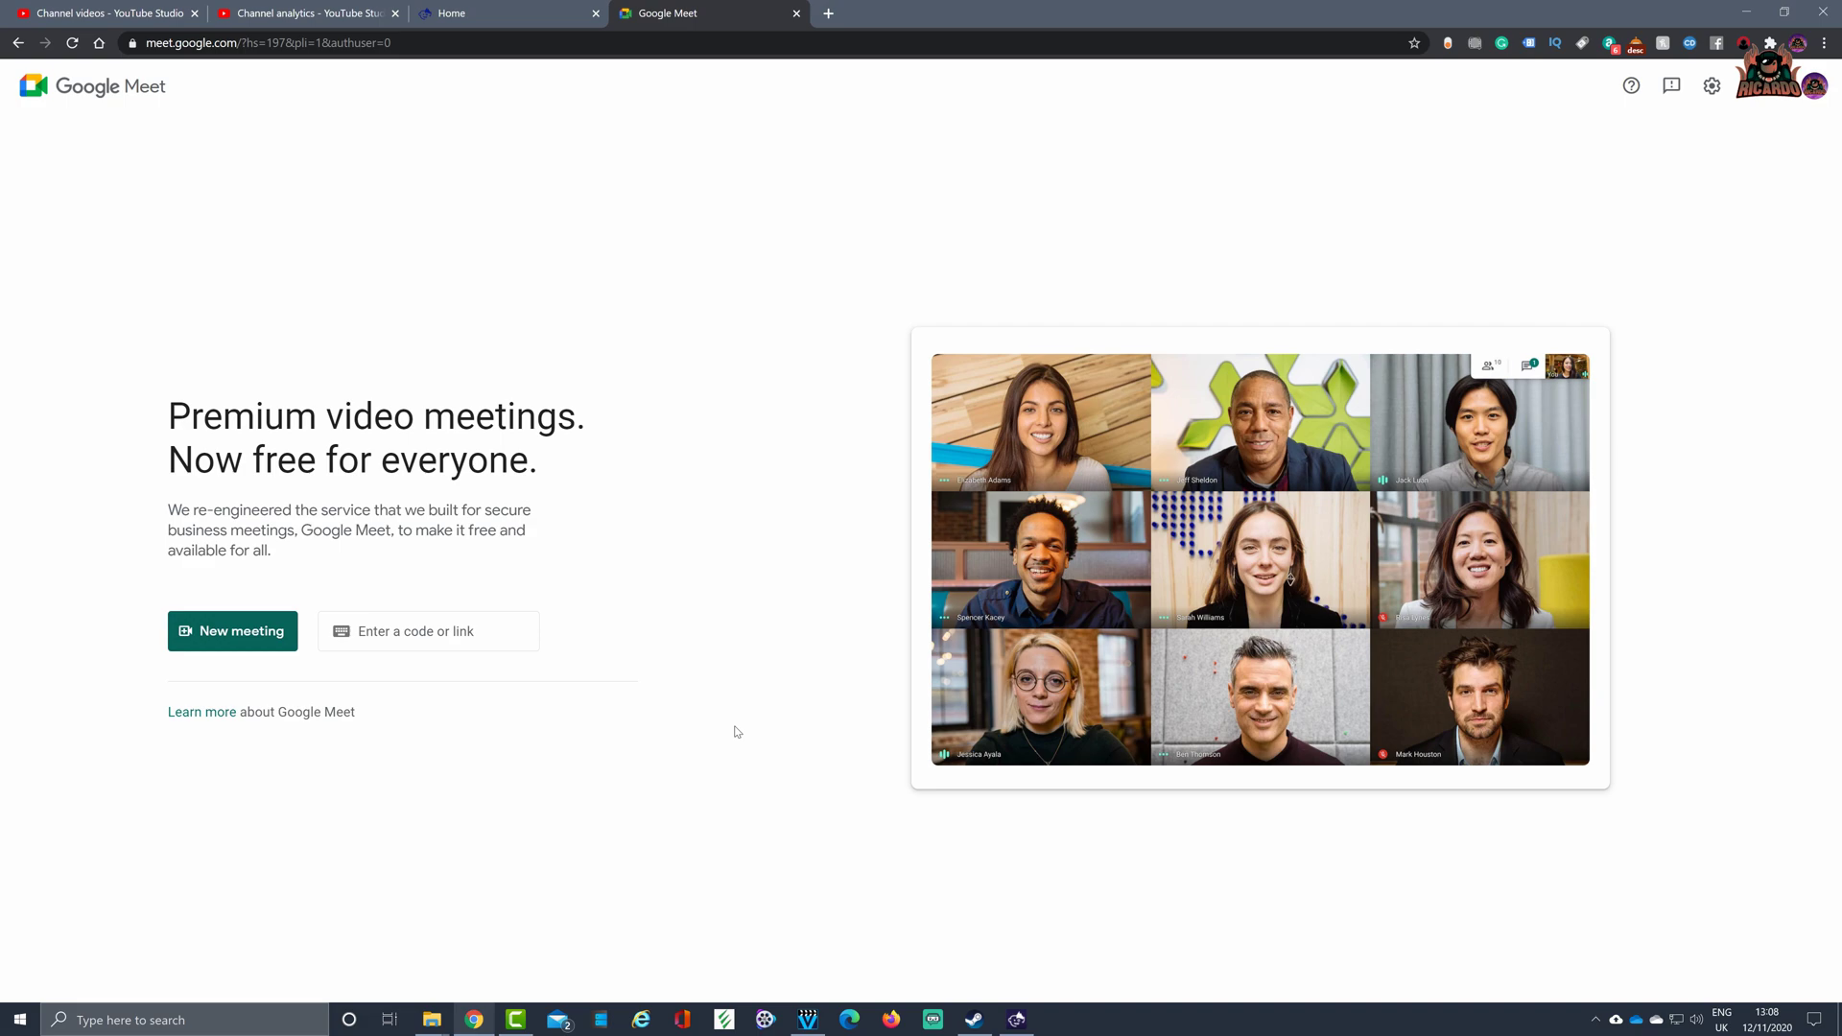
Choose Animaze Virtual Camera as Meet's camera under Settings > Video, then return to Animaze.
left_click(1713, 87)
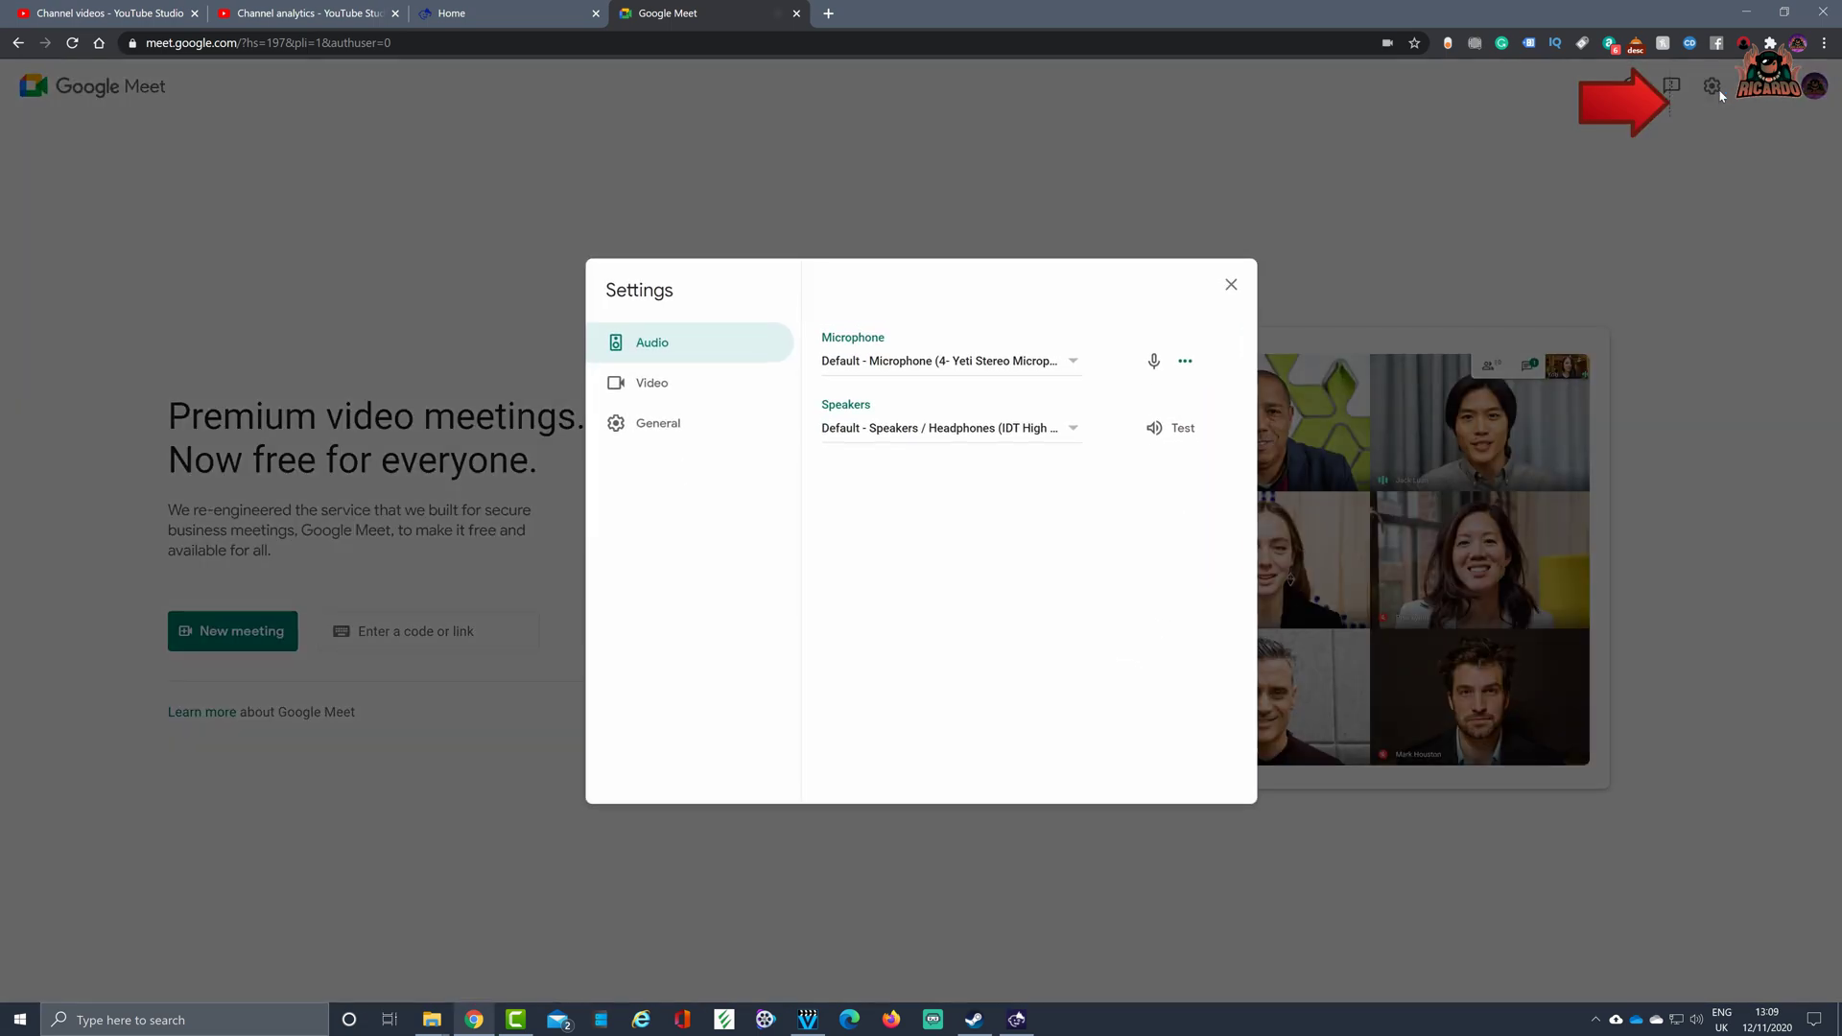
left_click(648, 385)
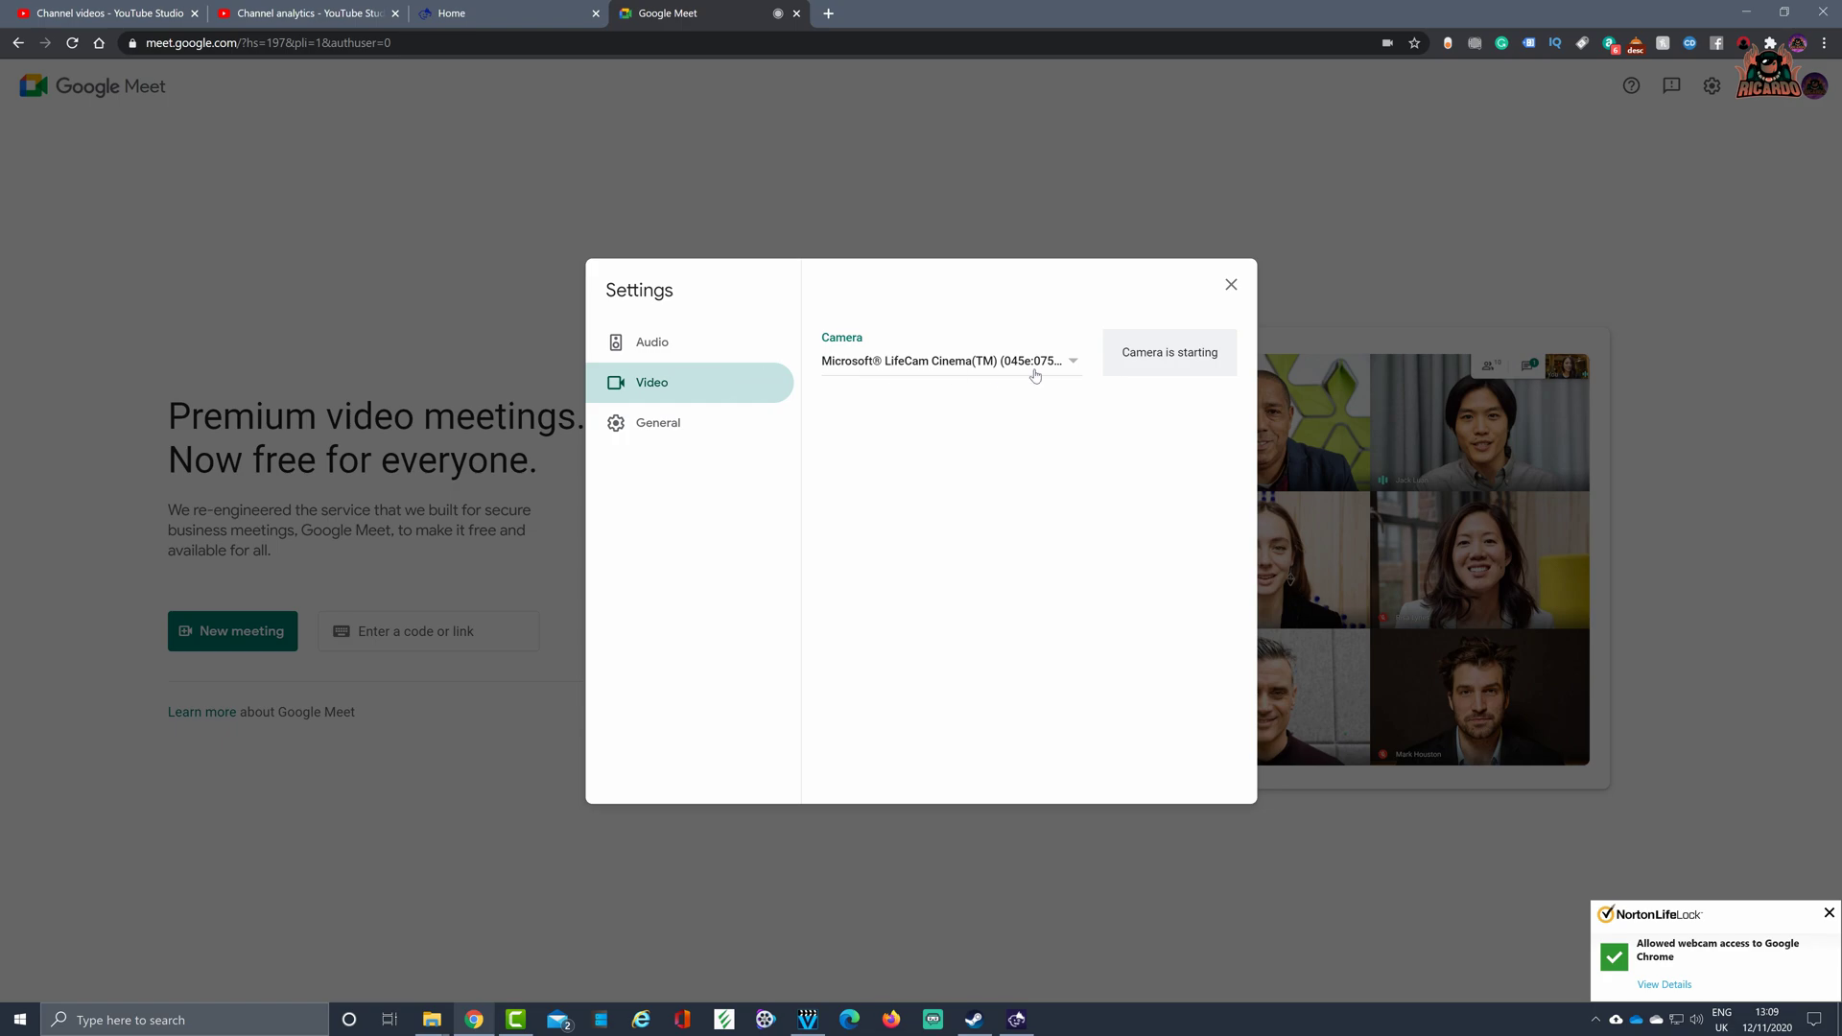
left_click(1077, 364)
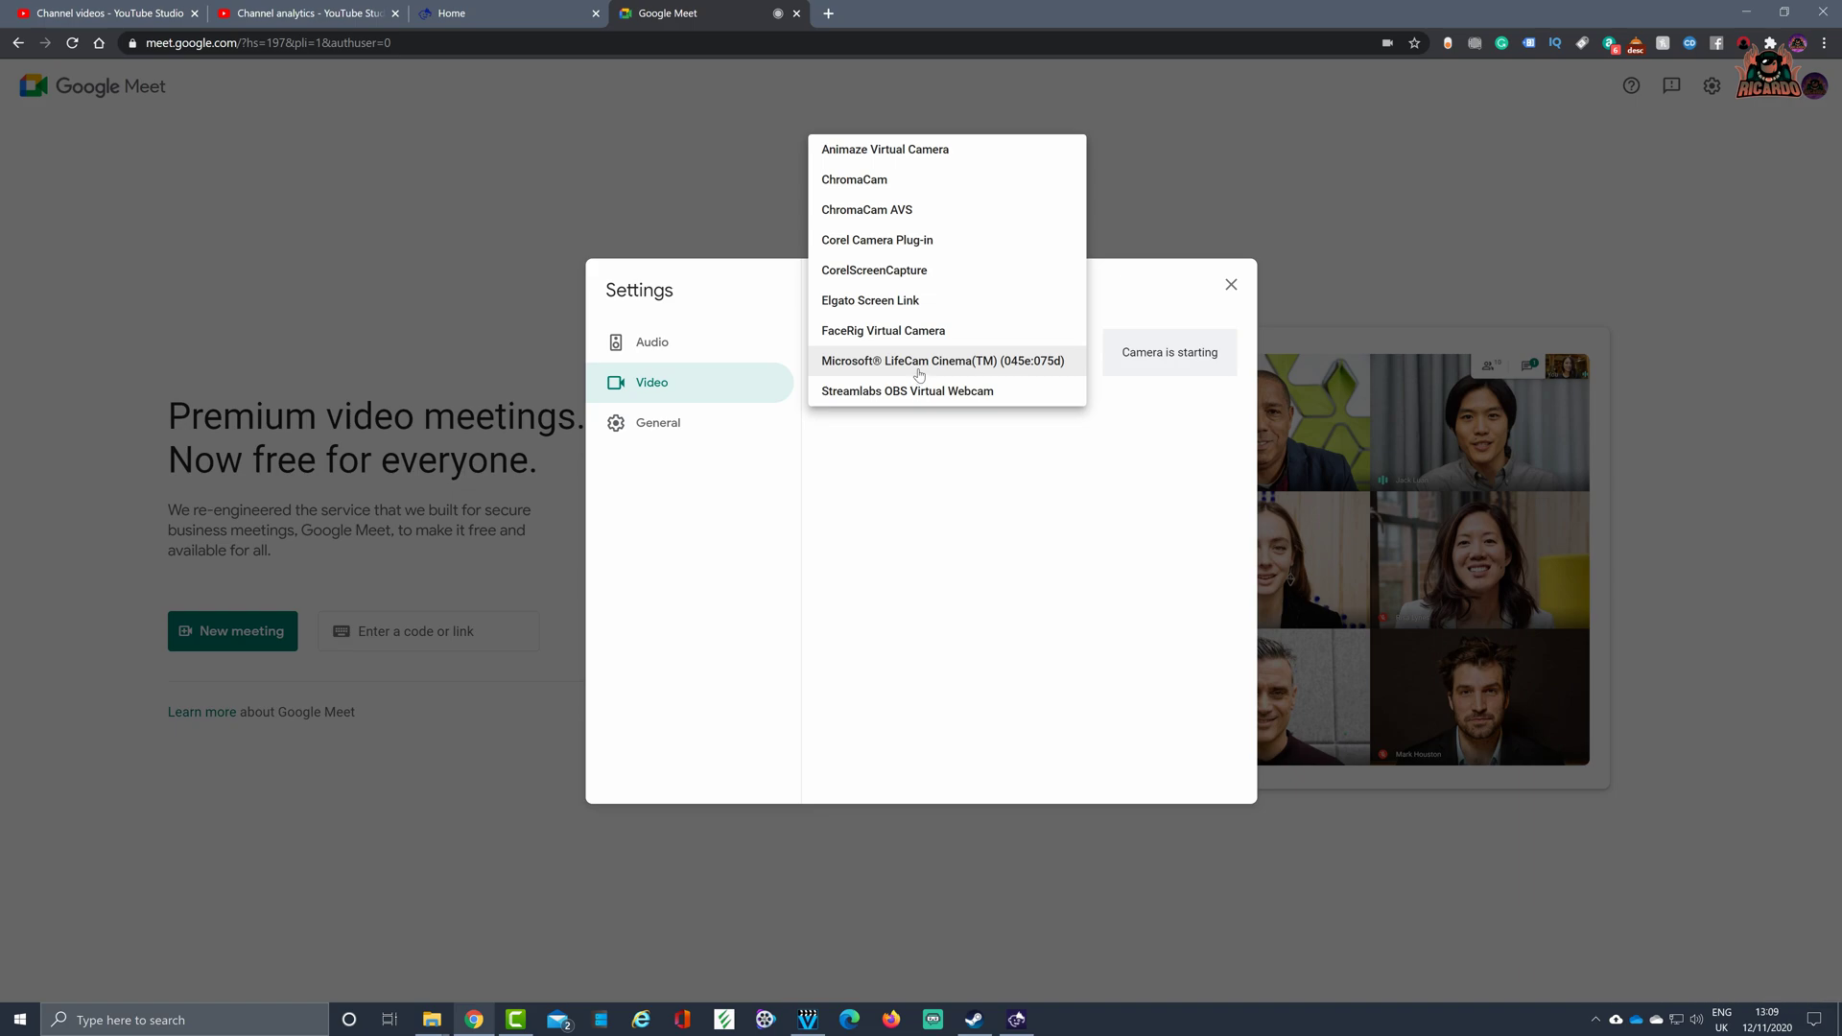
left_click(869, 151)
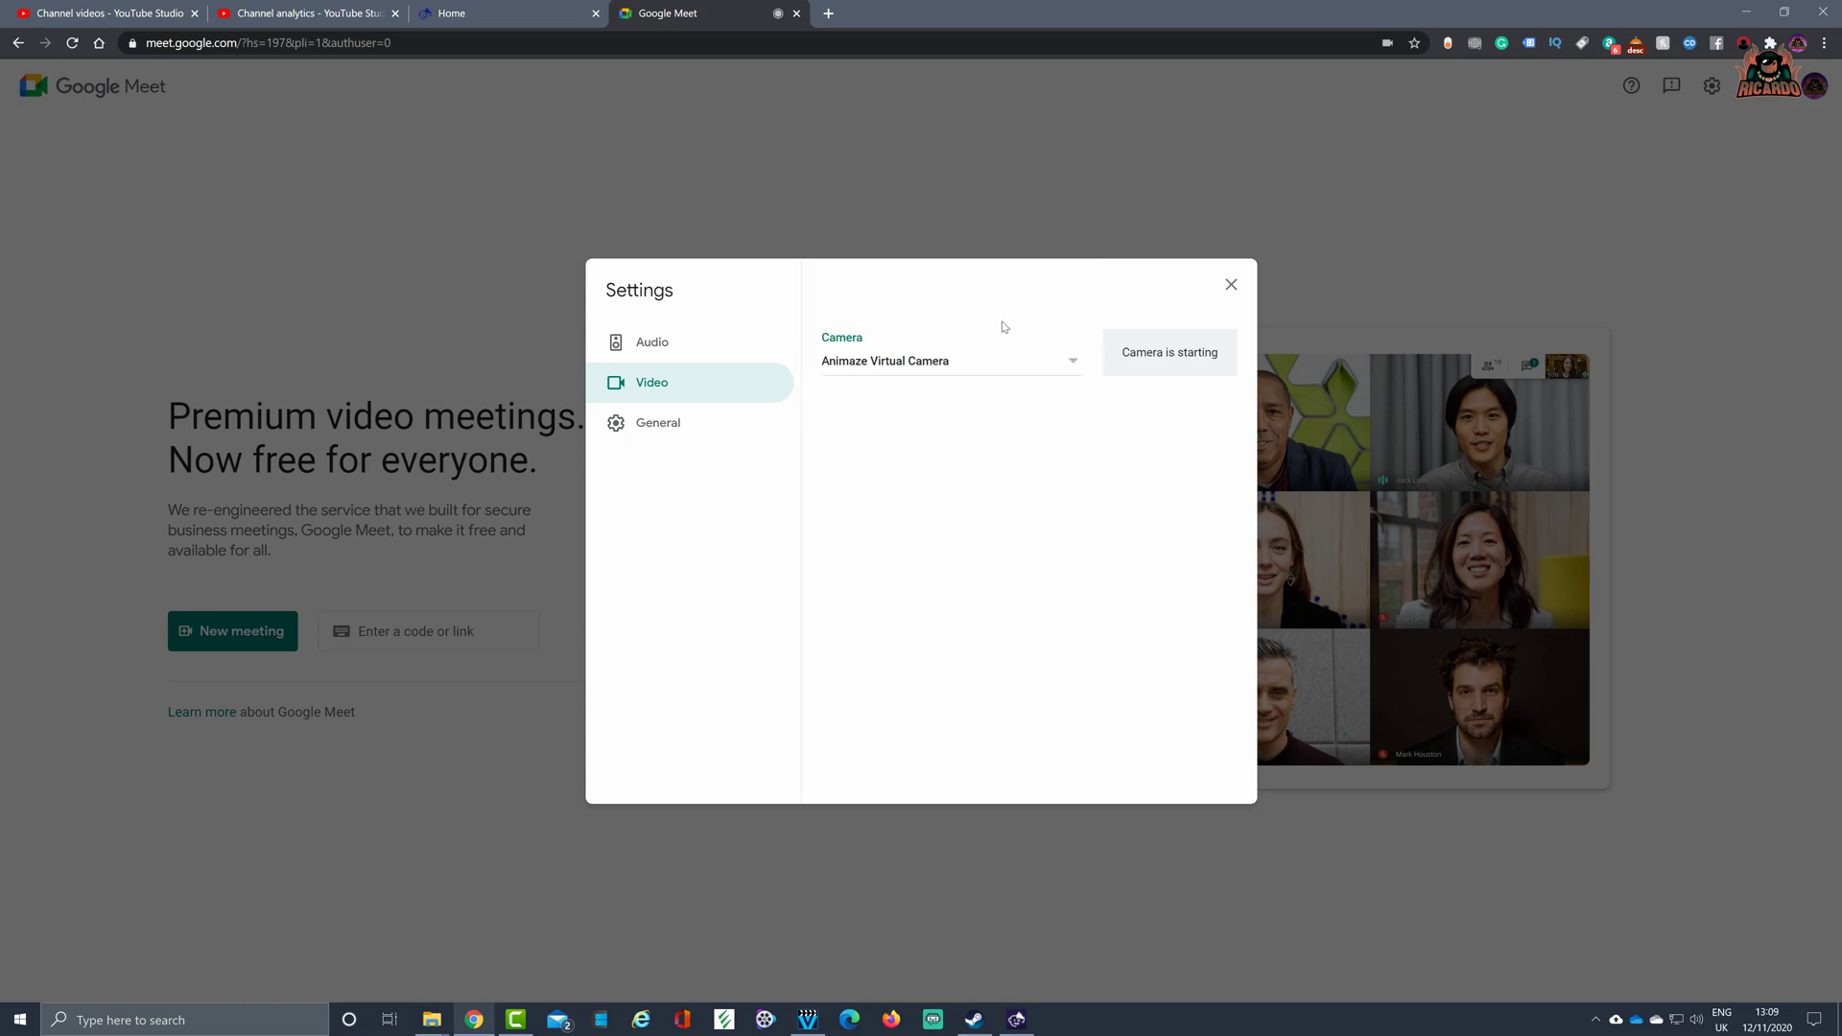
left_click(1017, 1019)
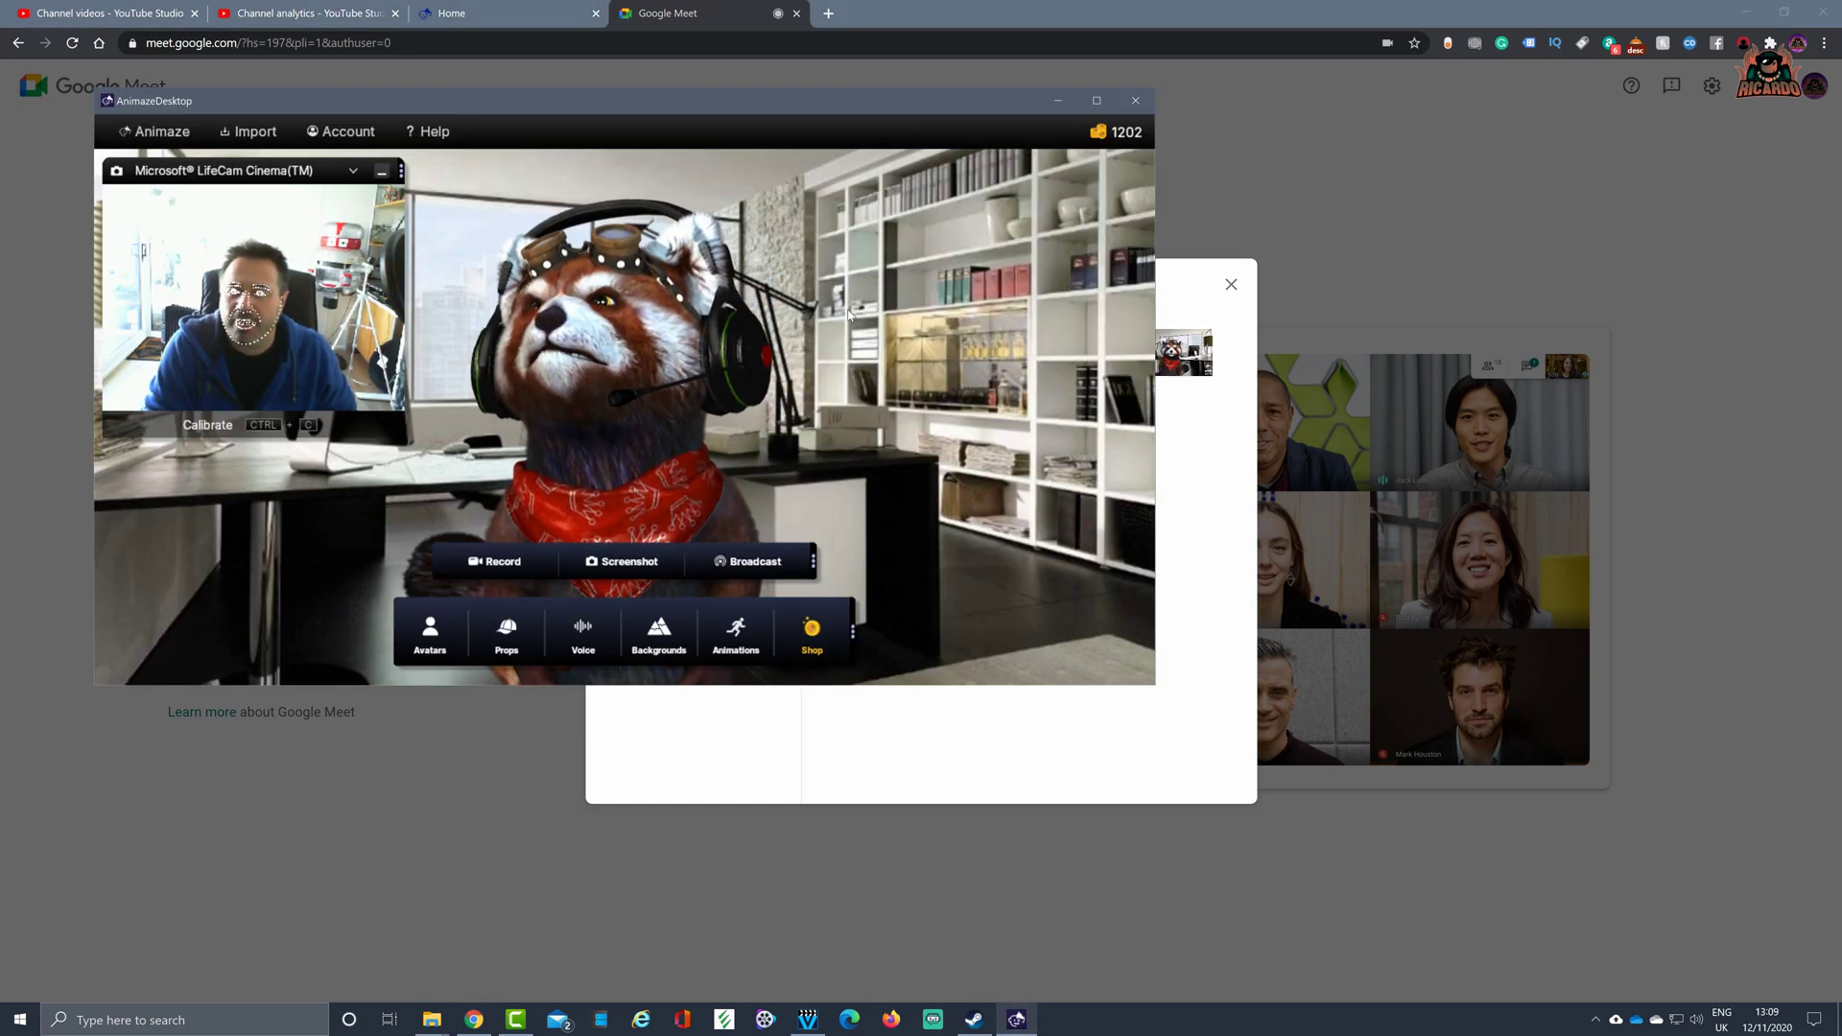
Broadcast the red panda, recalibrate tracking on a neutral face, and go back to Meet.
left_click(757, 566)
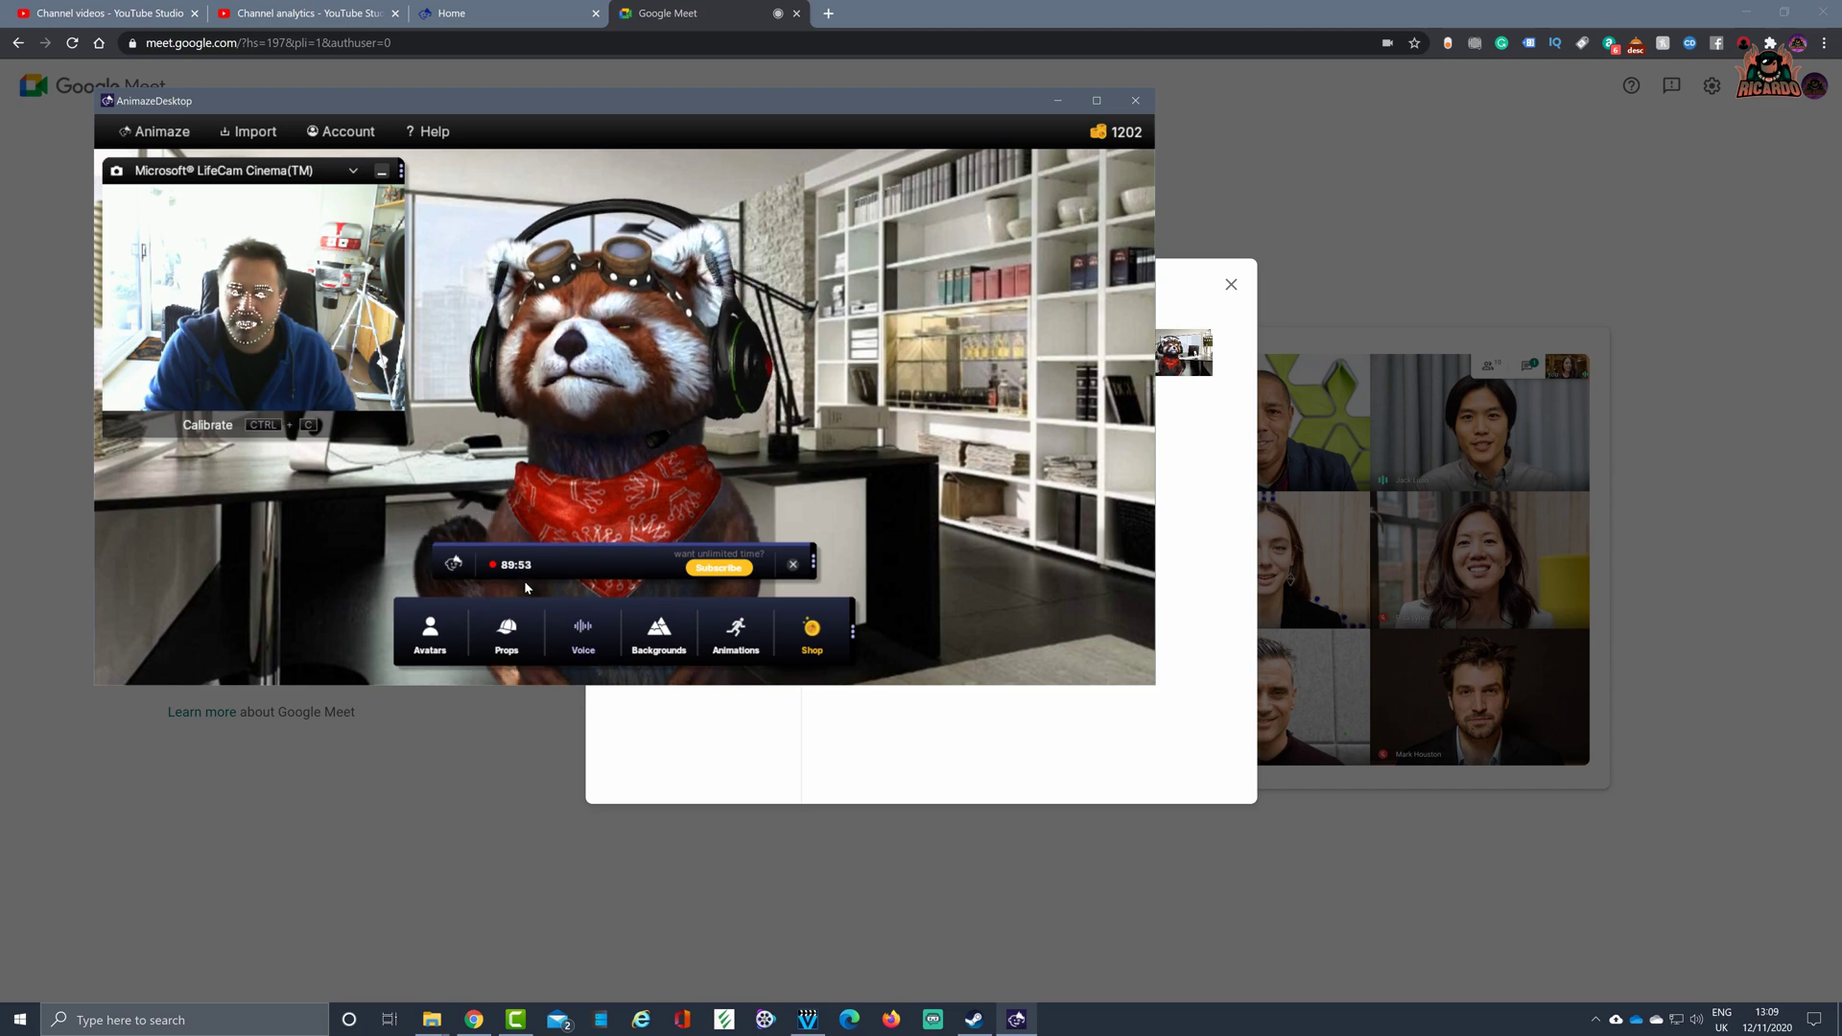
left_click(291, 427)
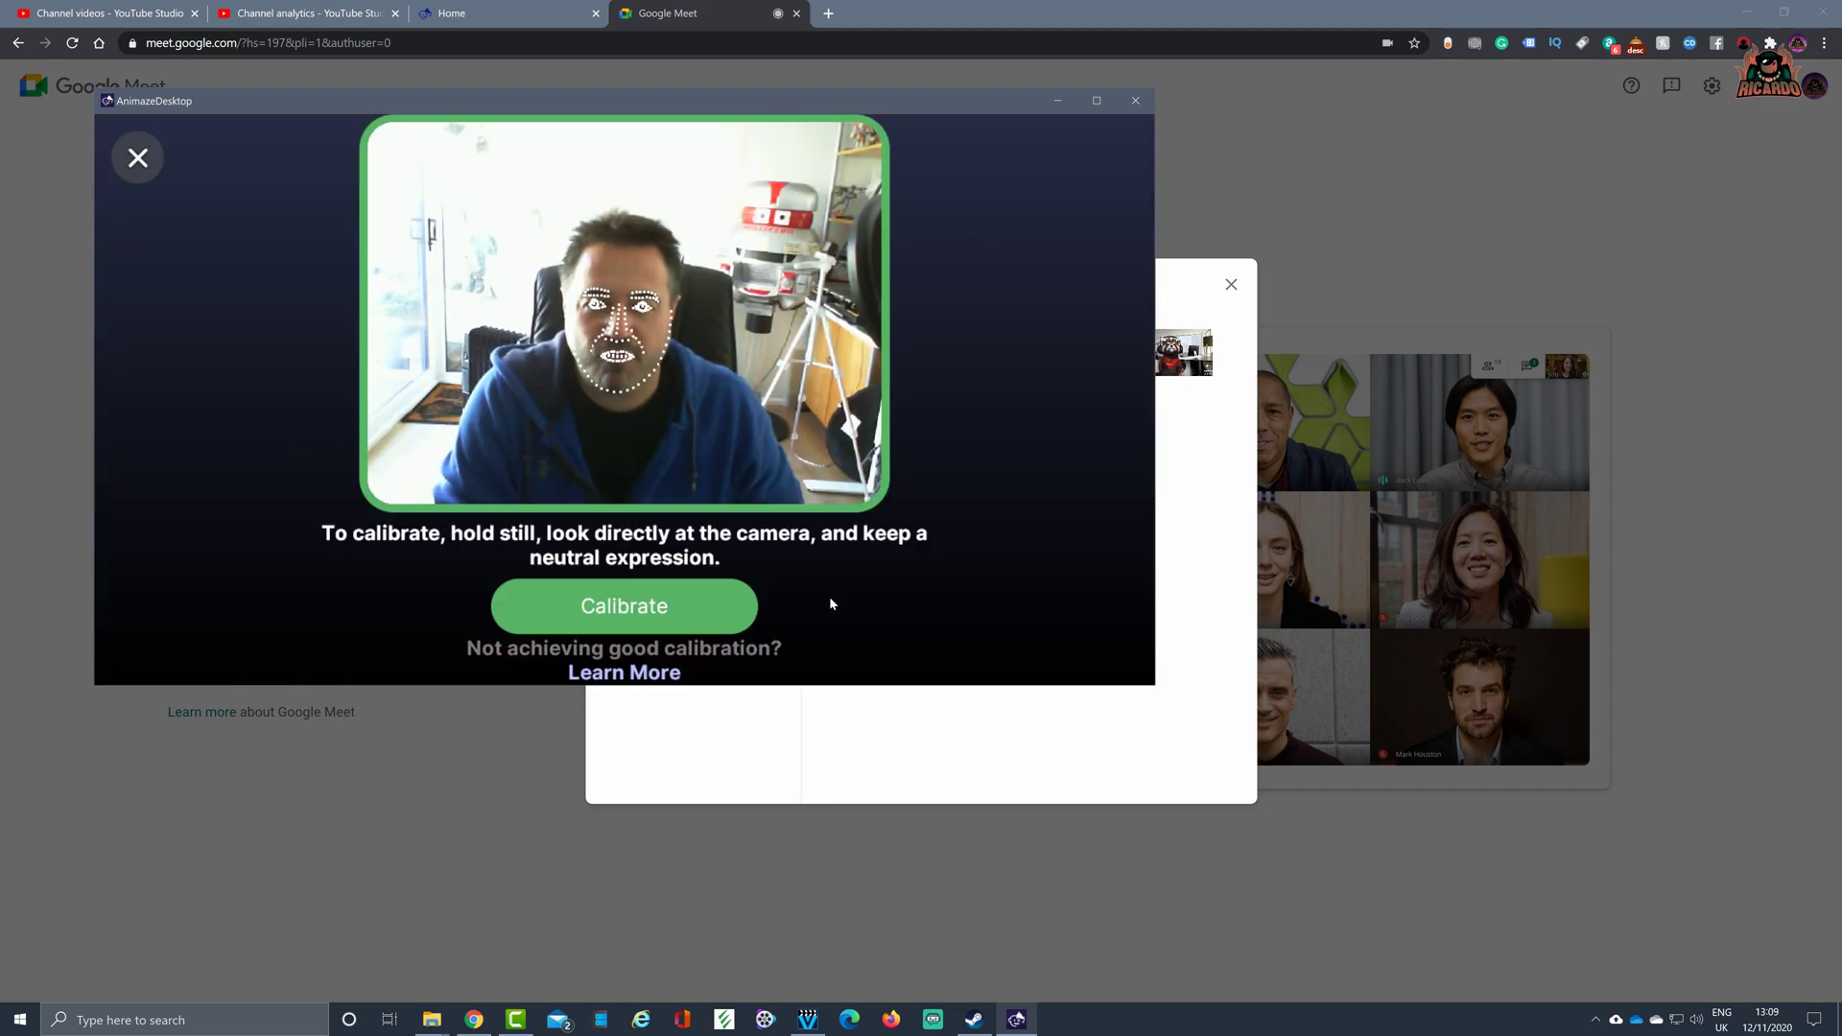
left_click(624, 608)
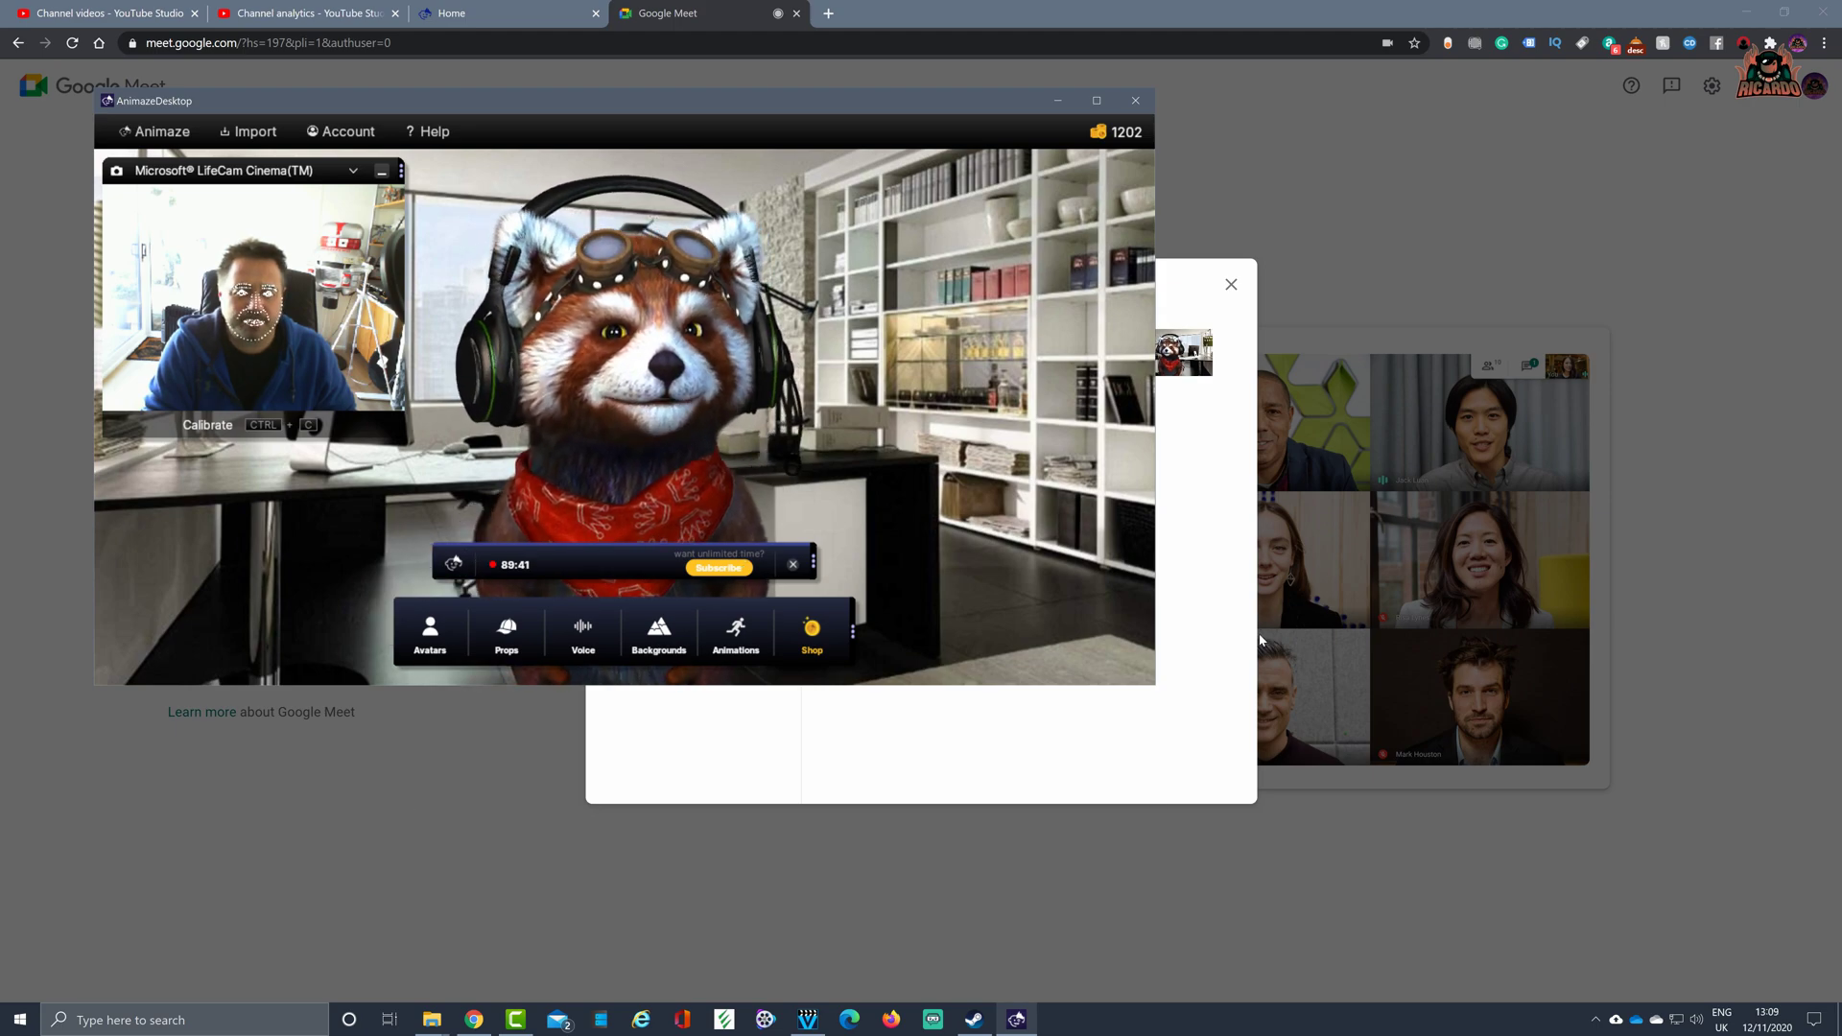
left_click(1247, 662)
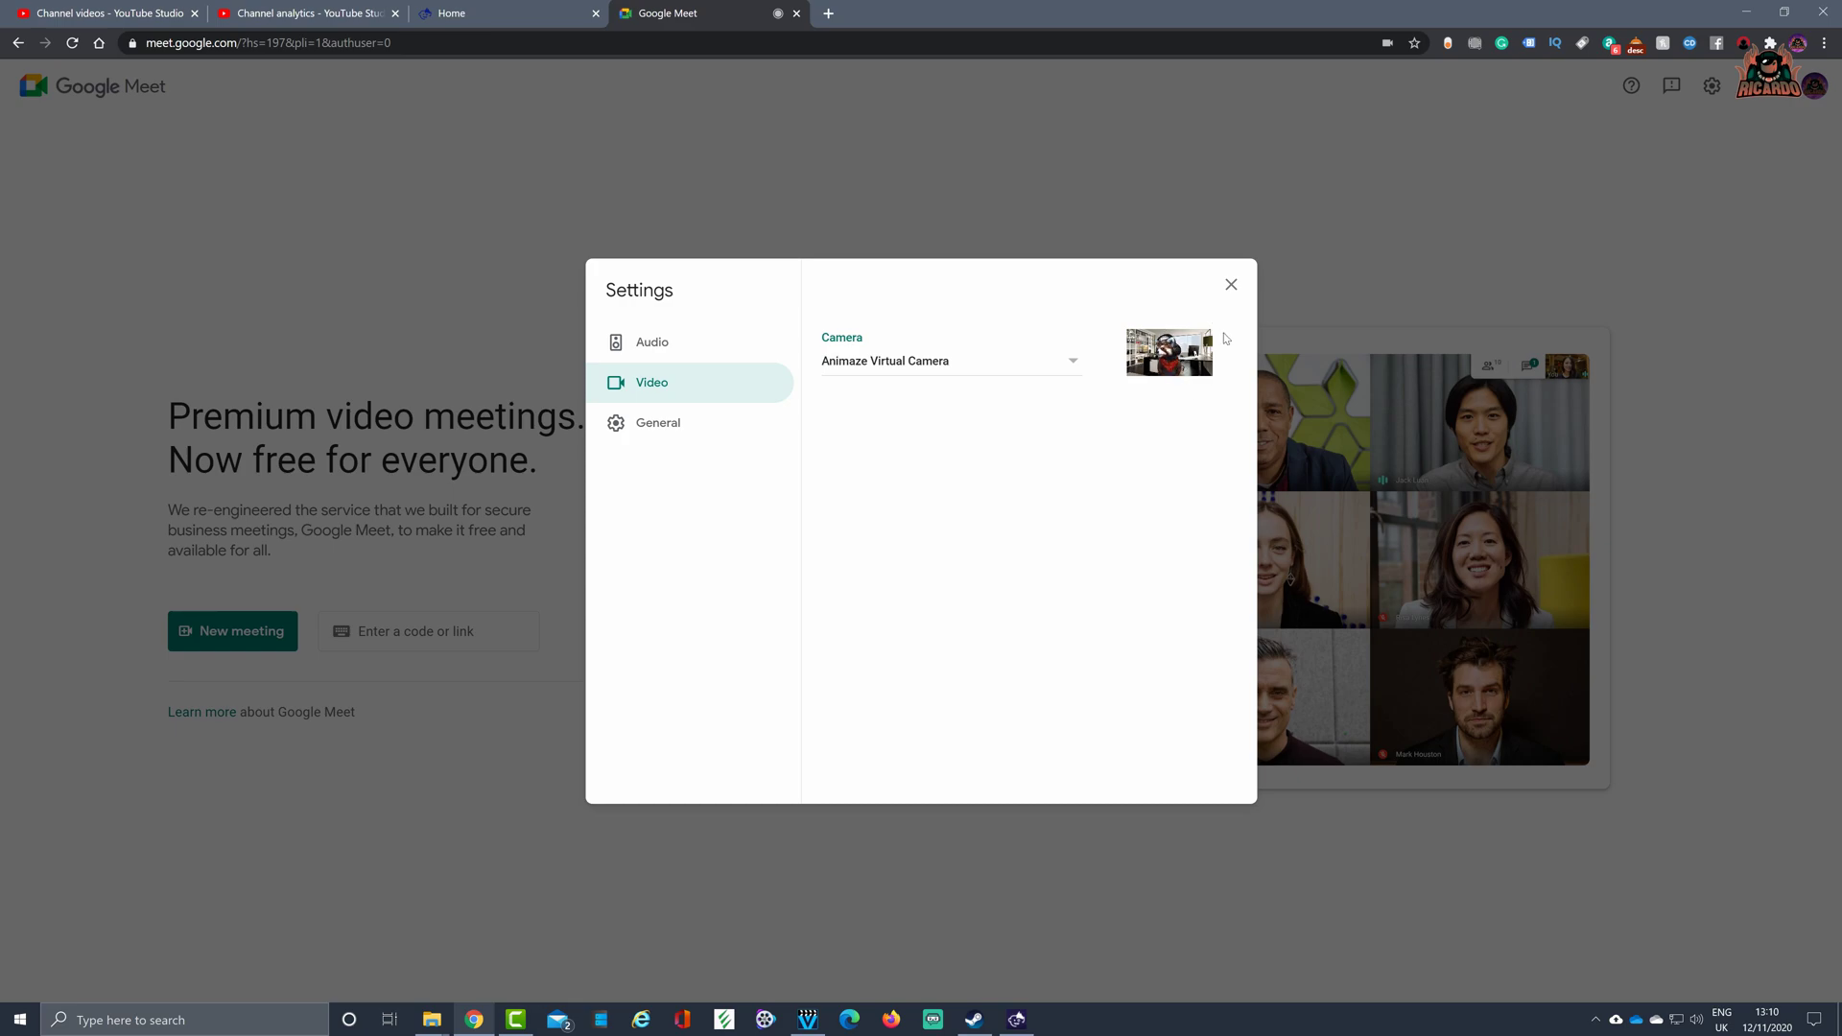
Close Meet's settings and start an instant meeting from New meeting.
left_click(1232, 287)
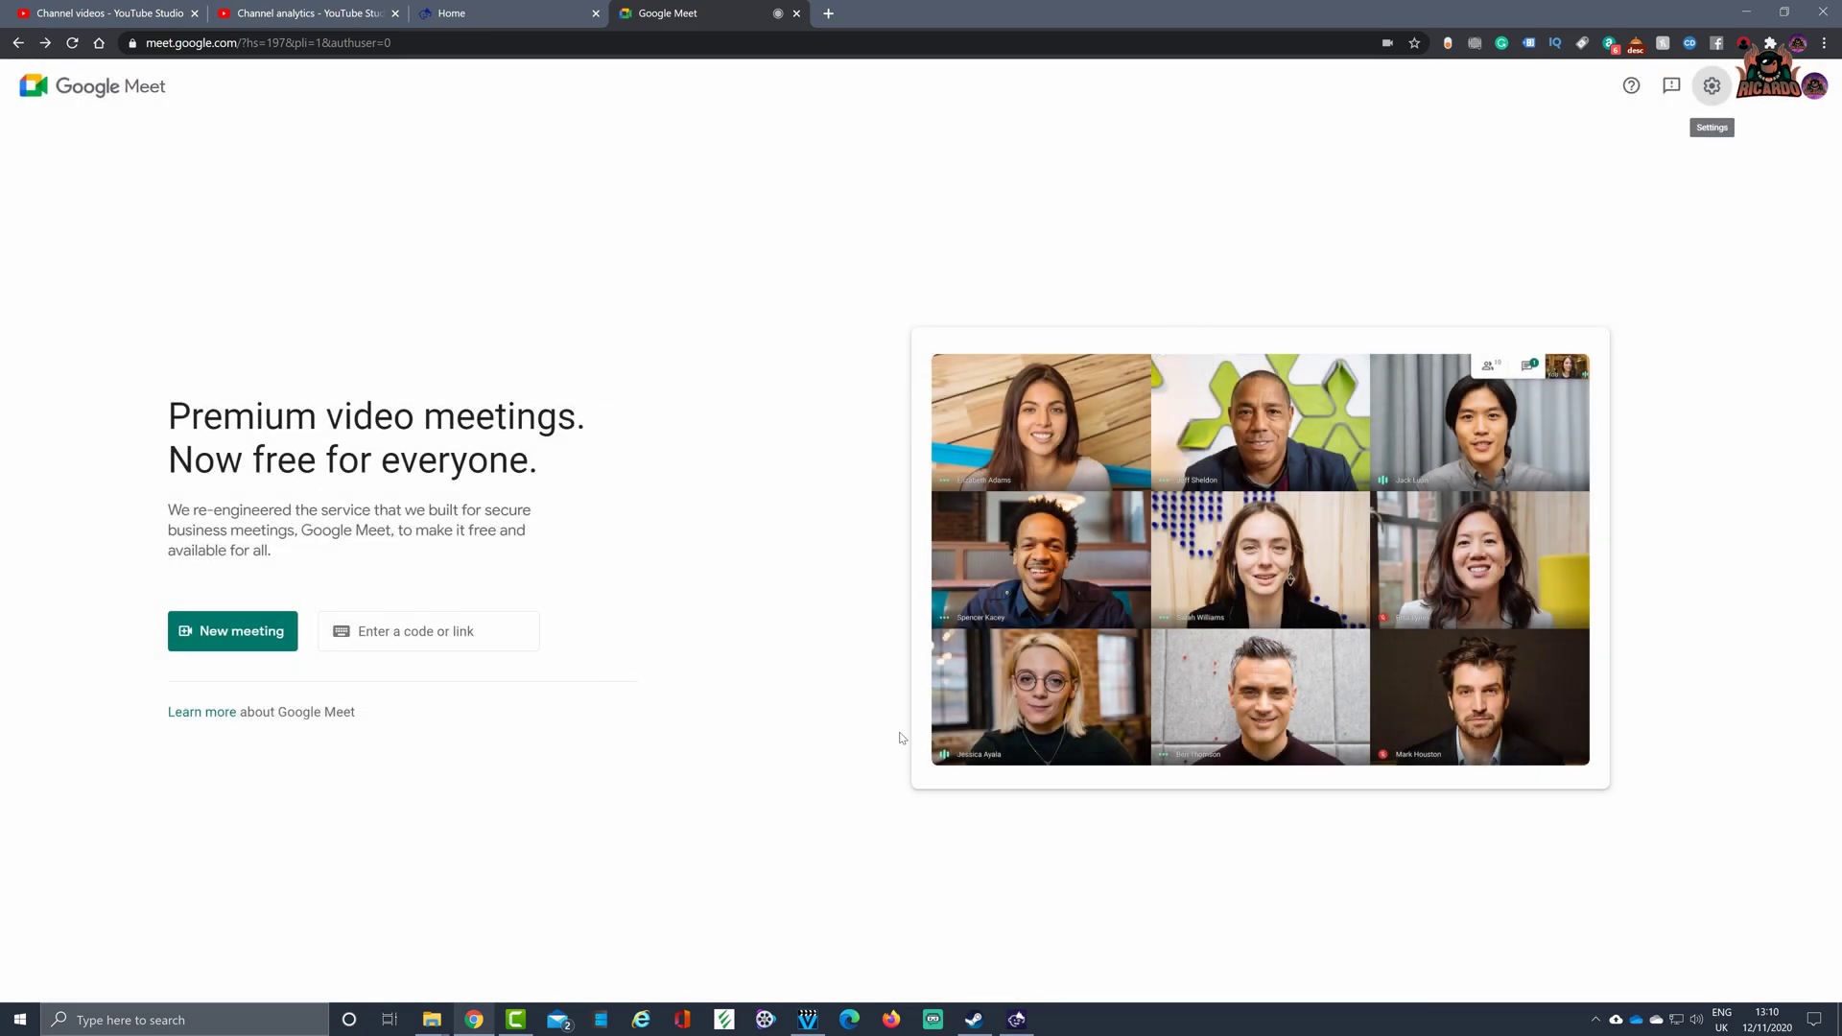
left_click(246, 642)
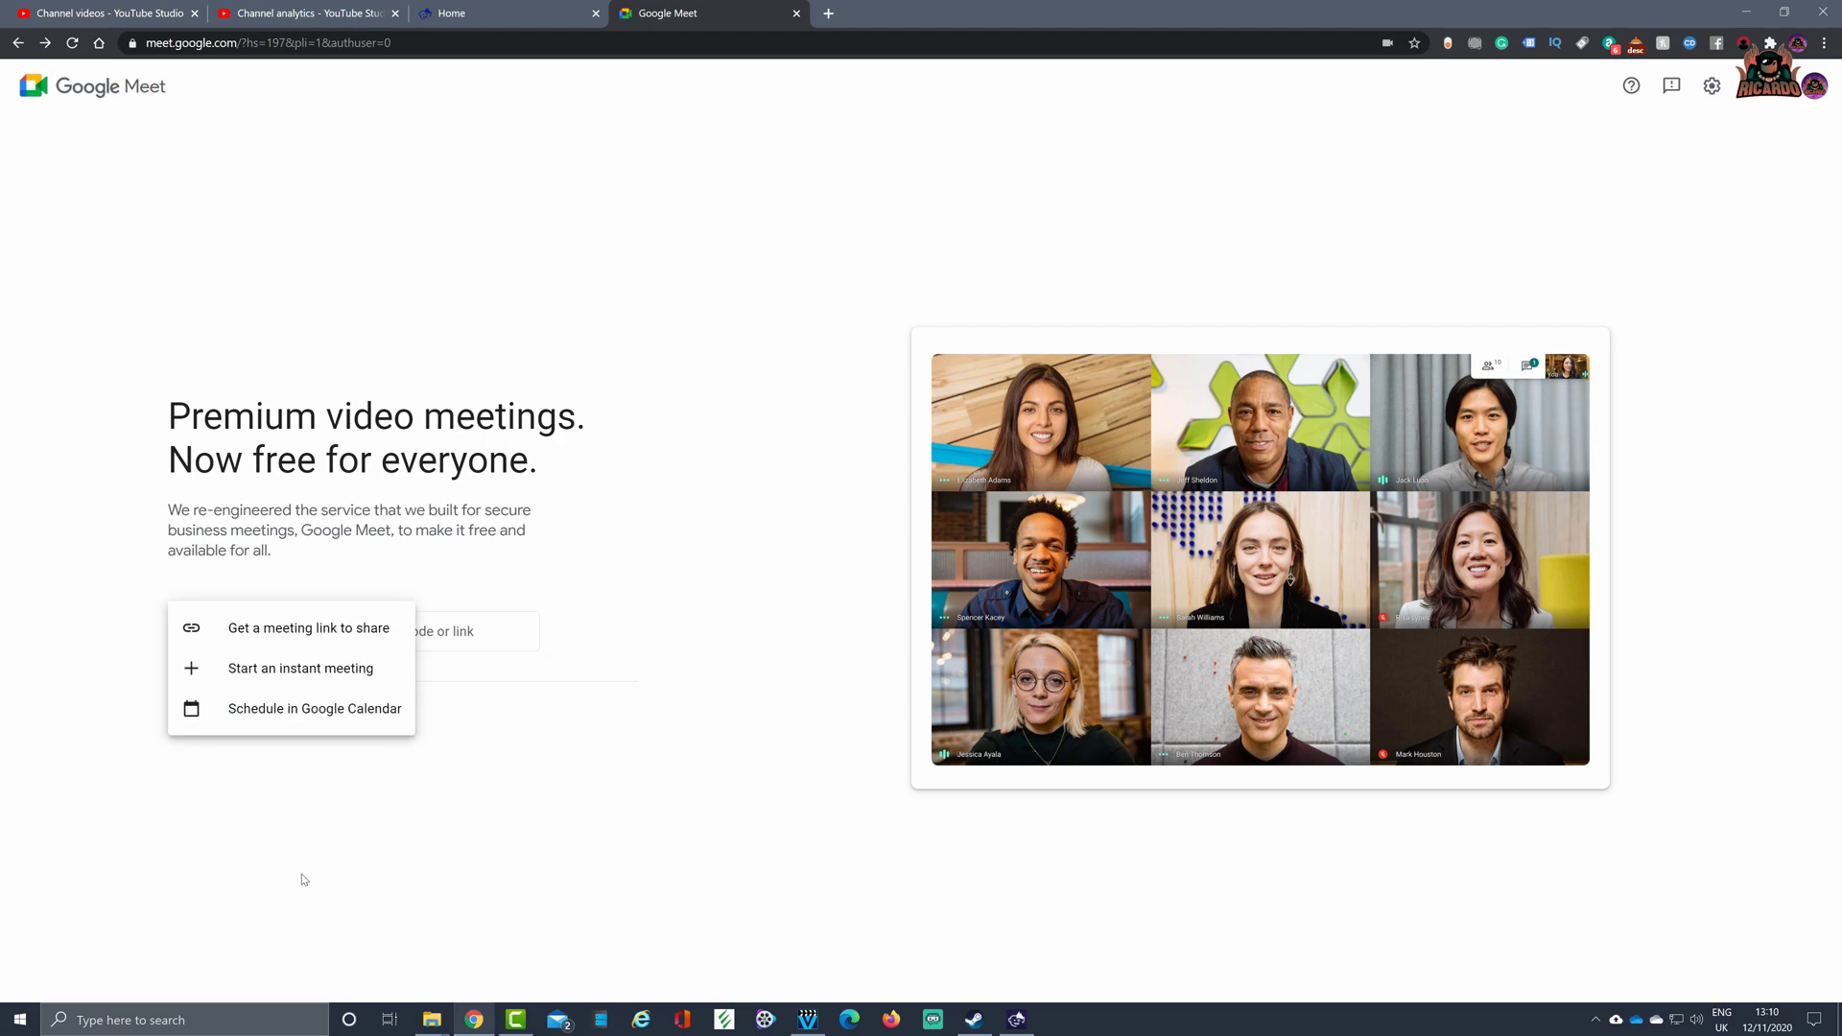
left_click(307, 667)
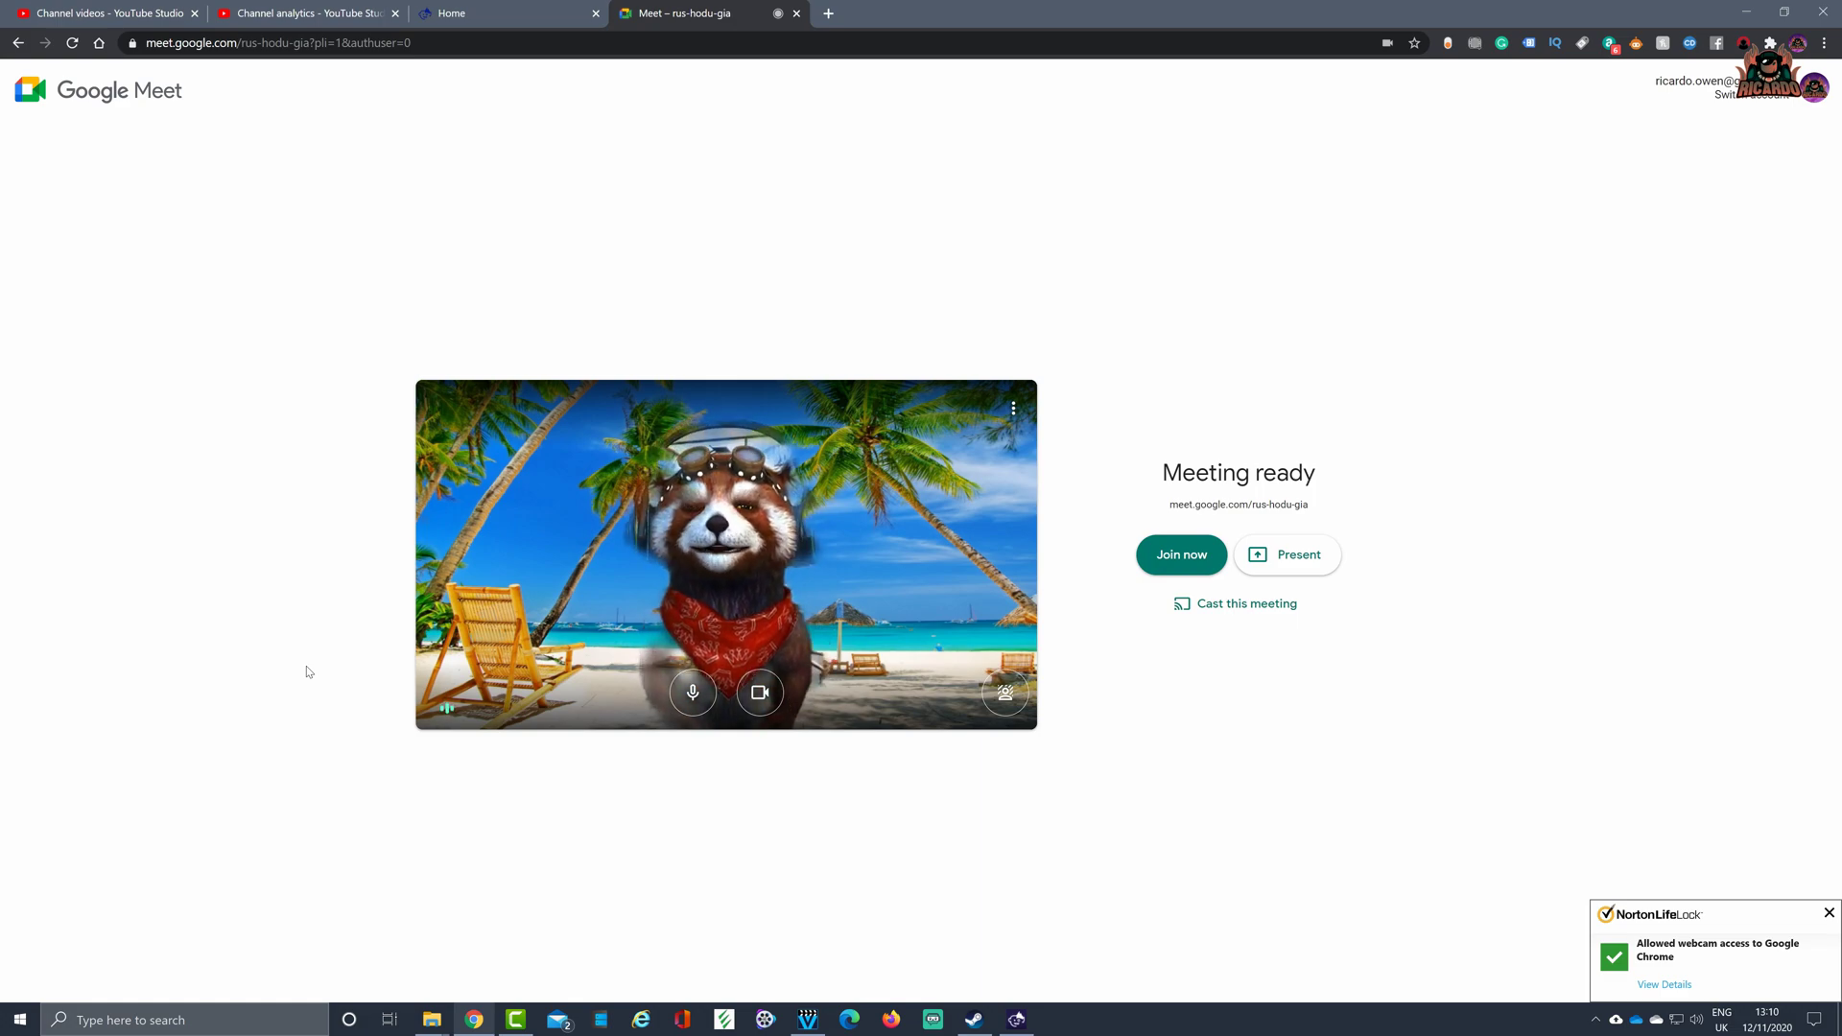
Replace the beach background with 'Slightly blur your background' in the Meet preview.
left_click(1006, 692)
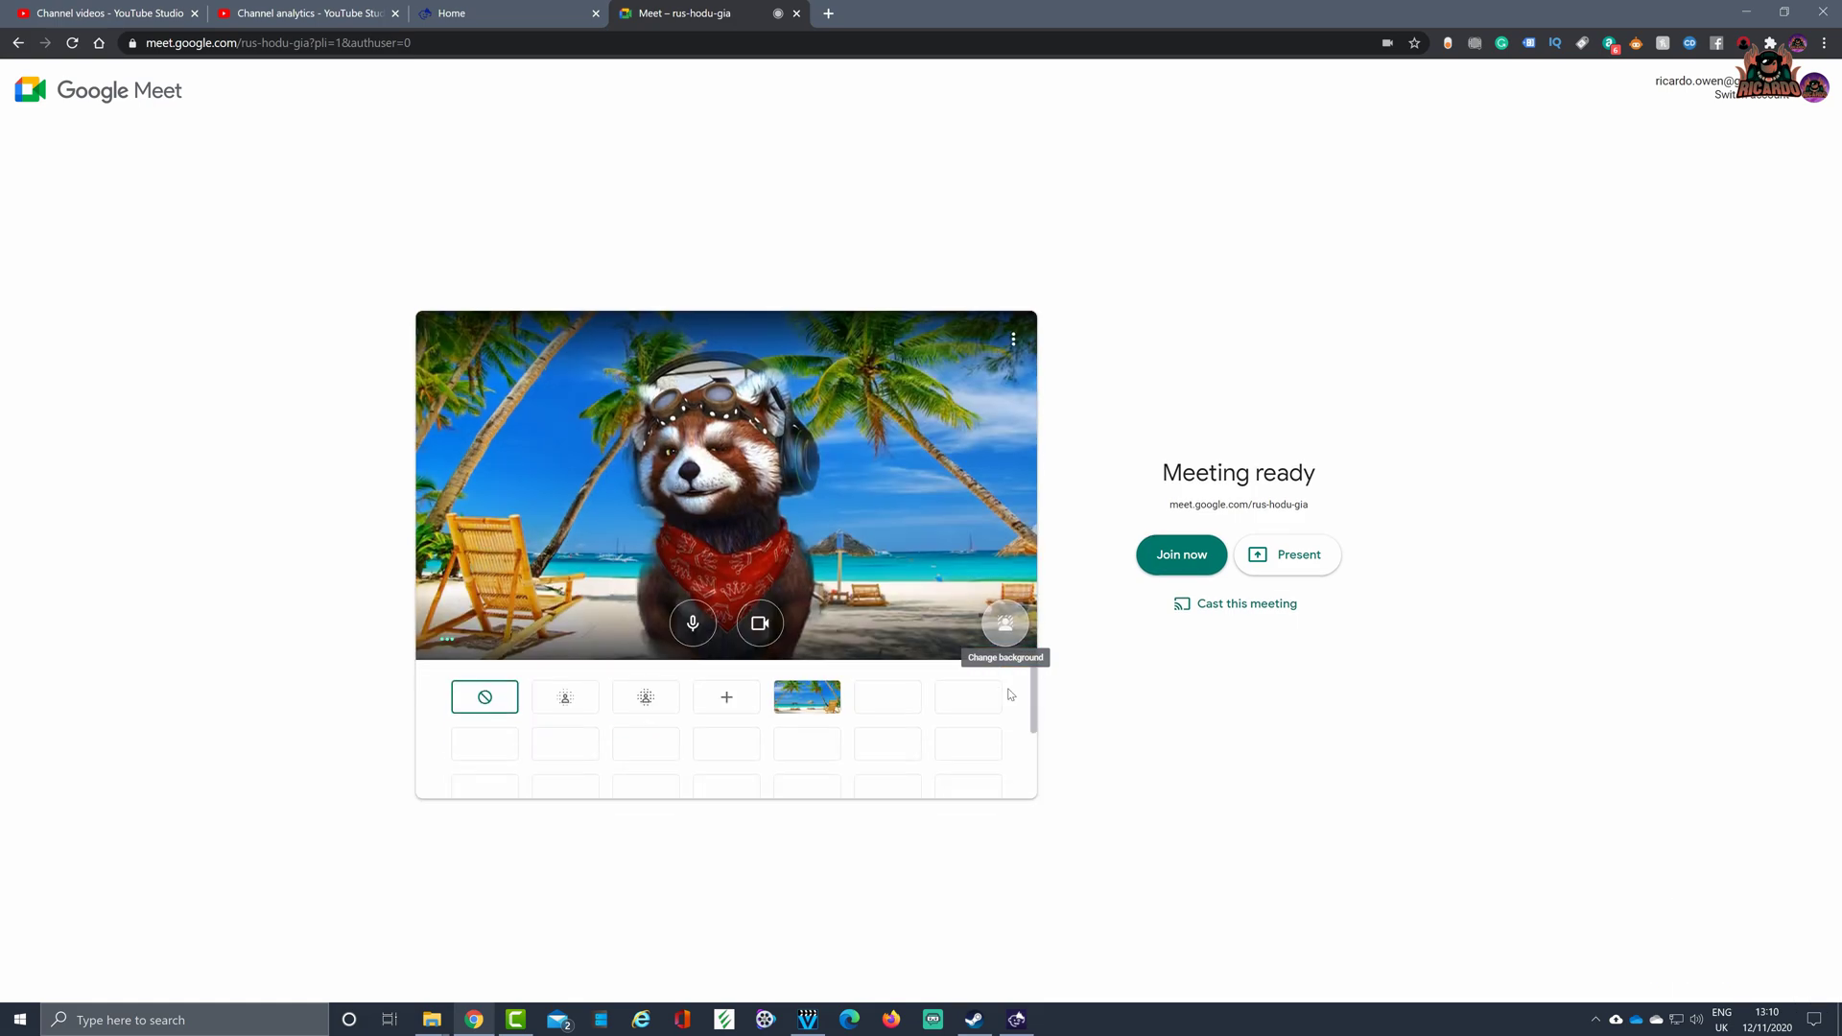
left_click(587, 703)
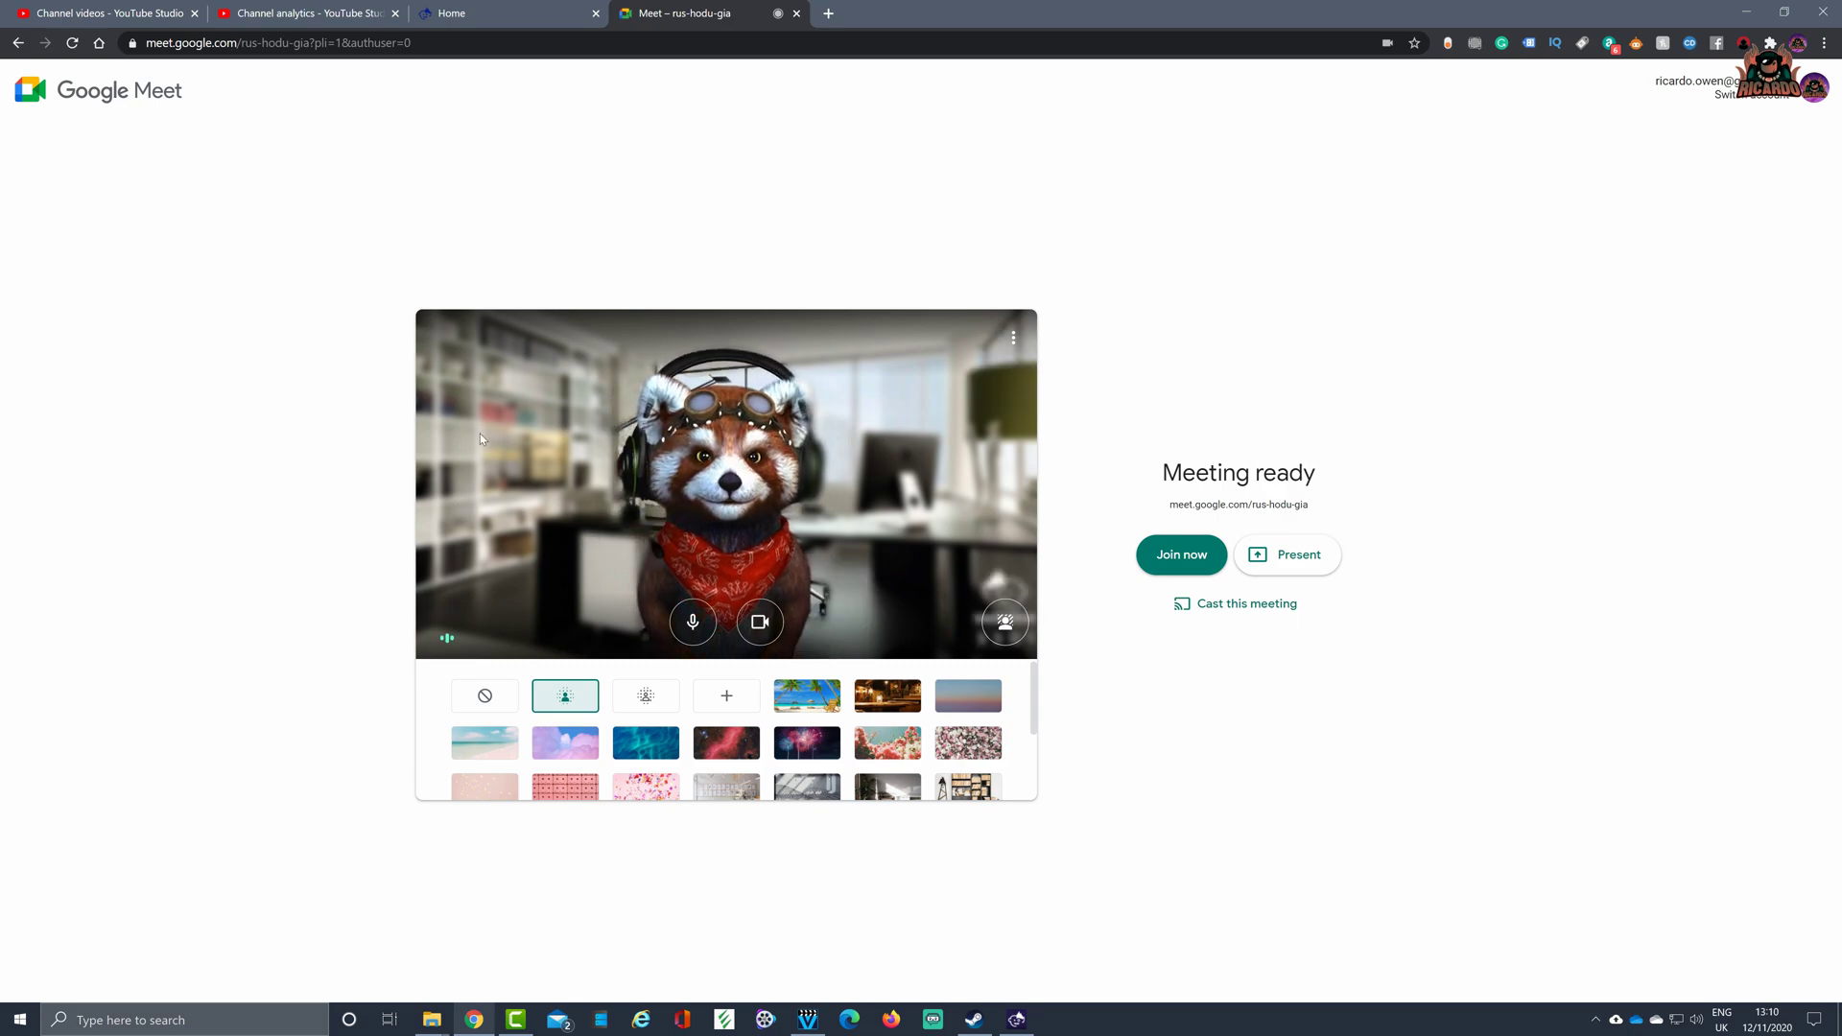
mouse_move(808, 697)
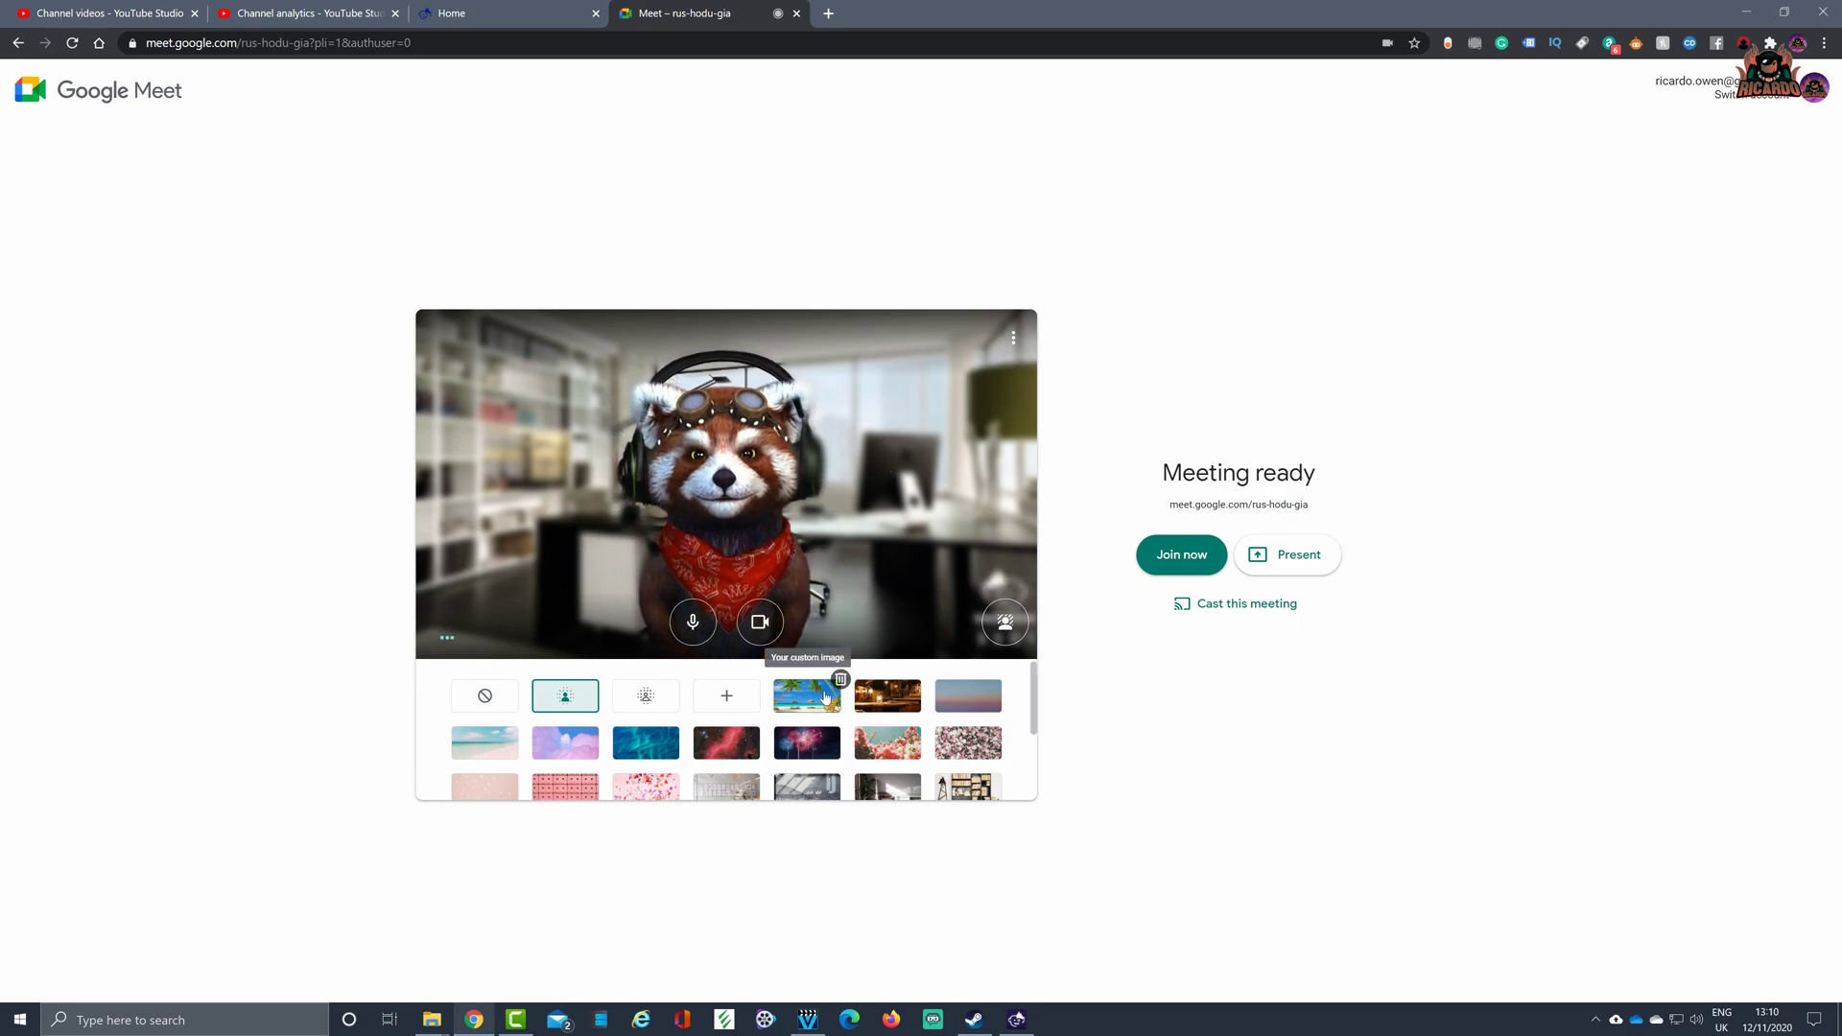
scroll(903, 699, "down", 1)
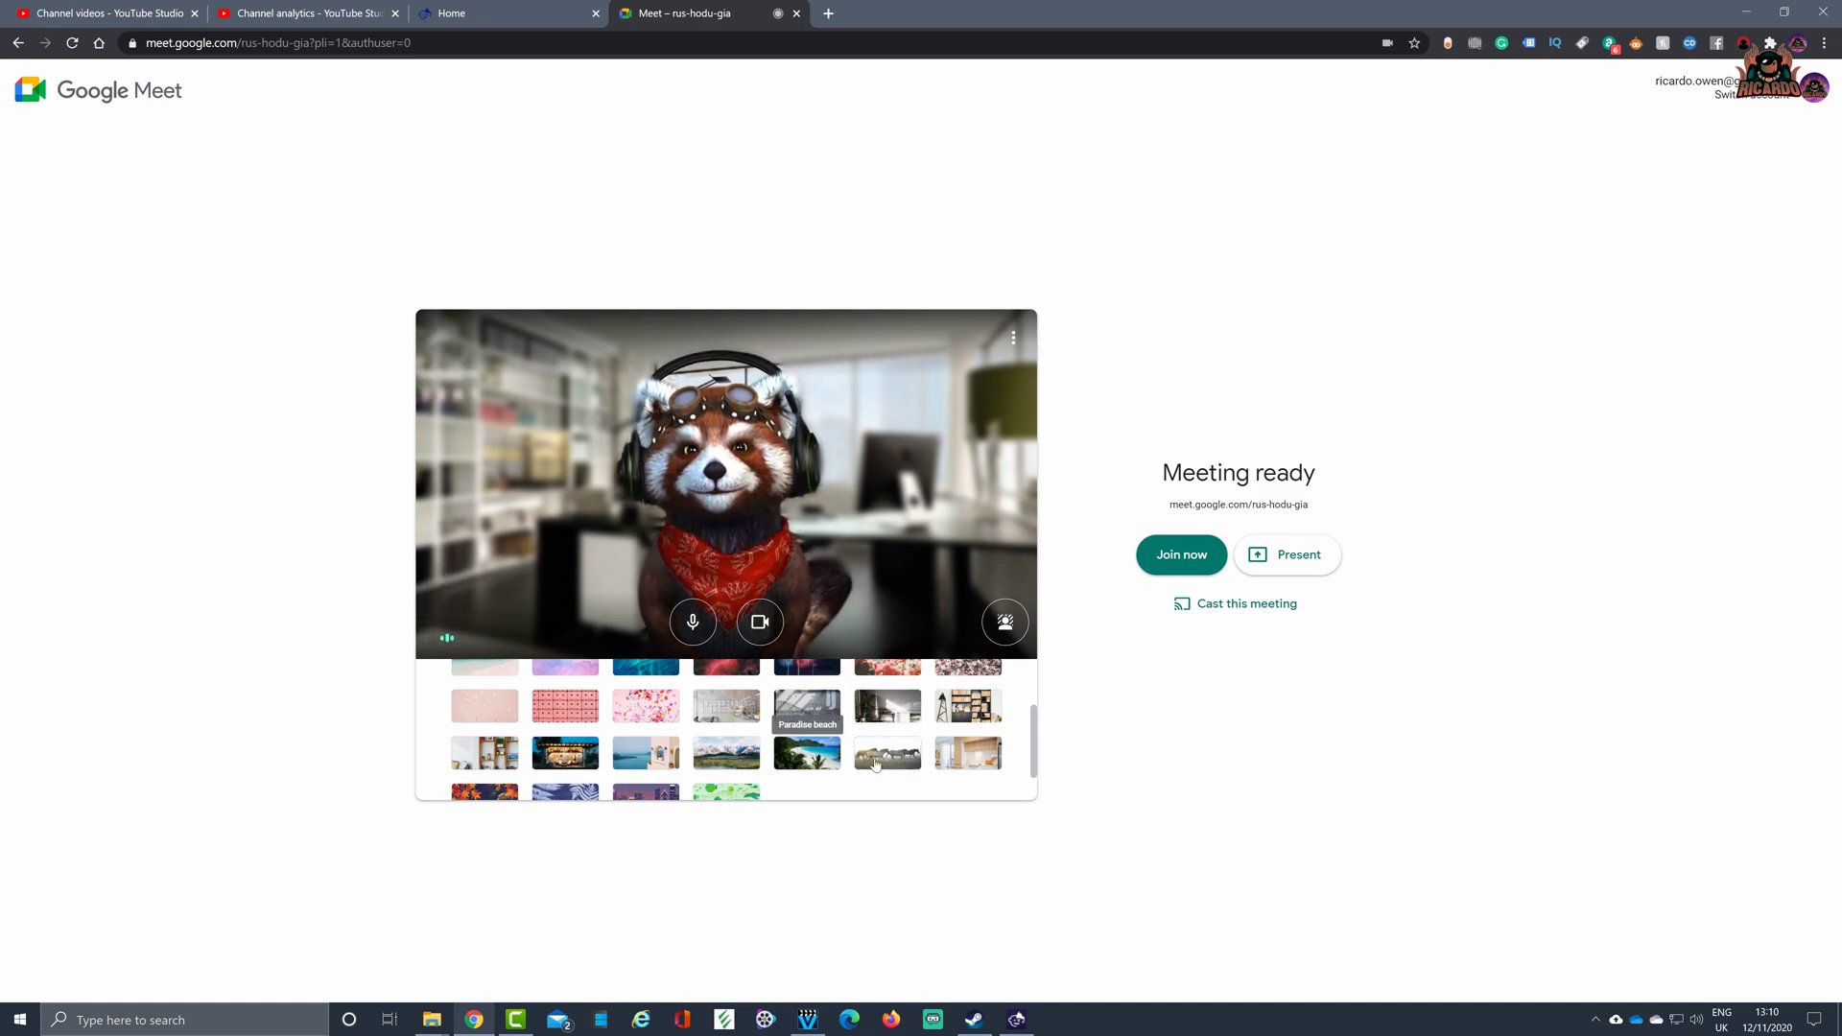
Set the red panda's Animaze backdrop to Flower Road and close the backgrounds list.
left_click(1016, 1019)
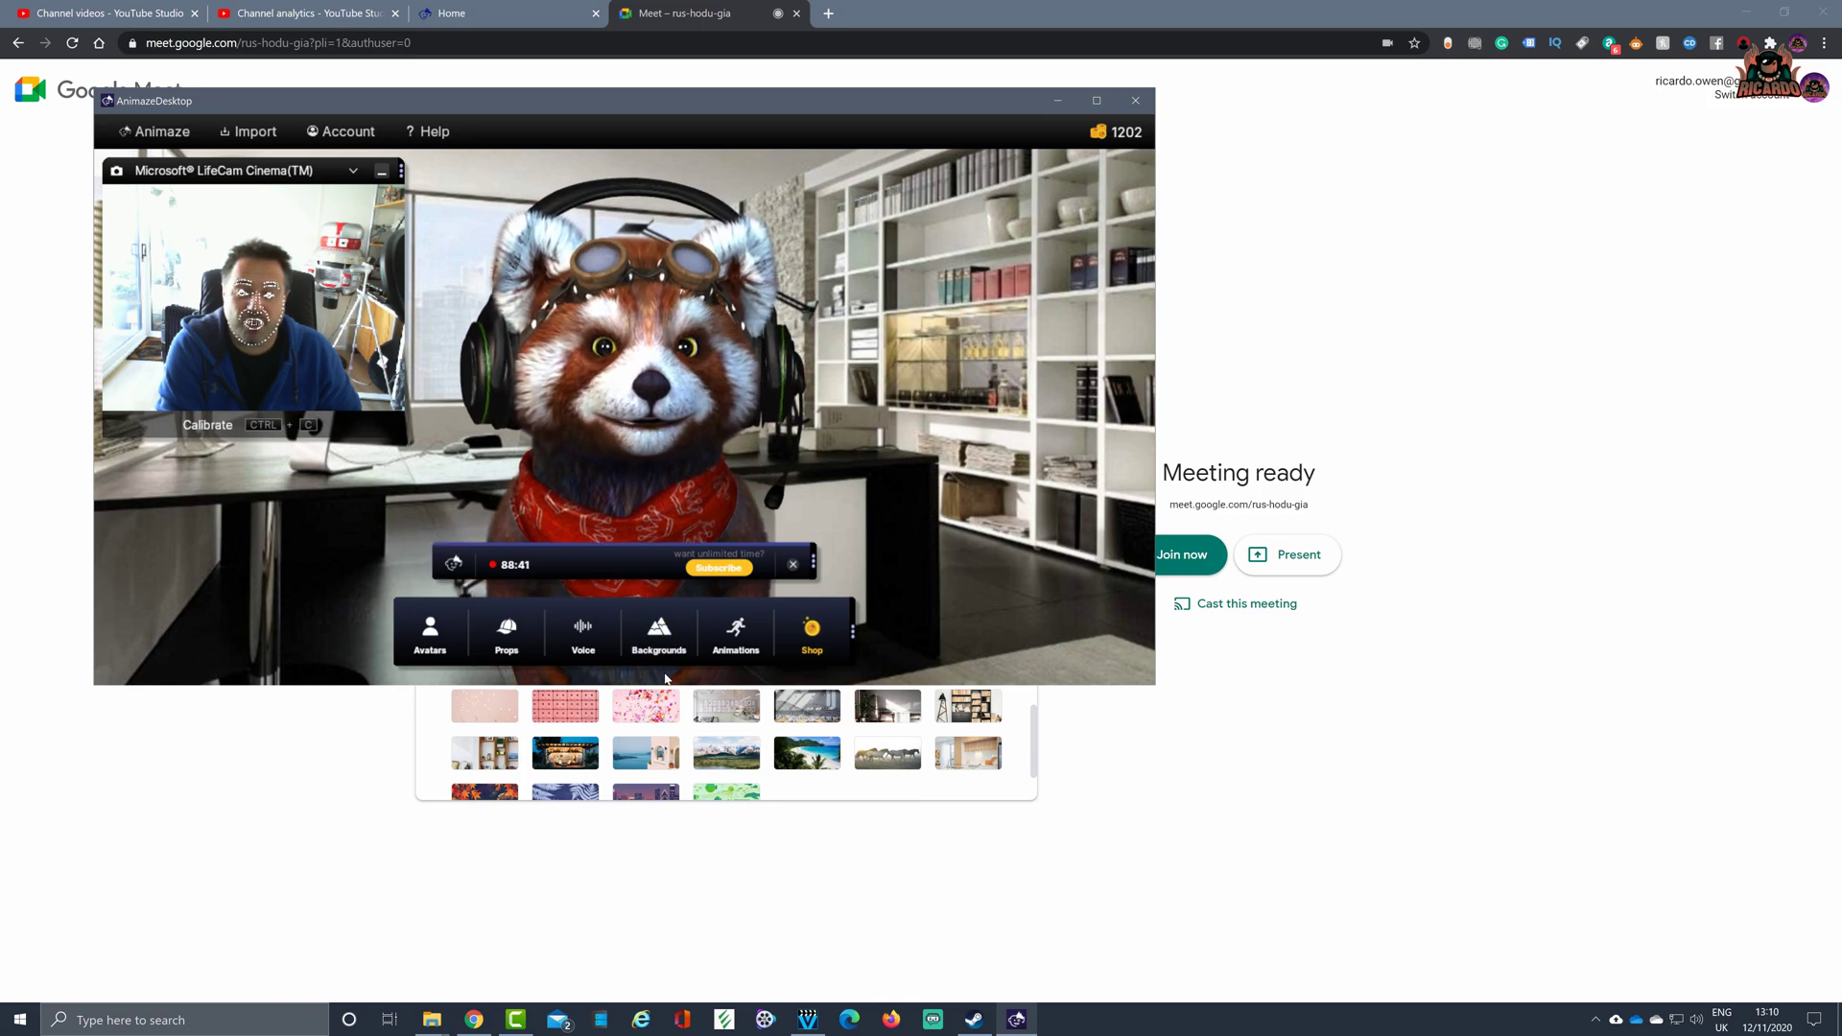
left_click(659, 636)
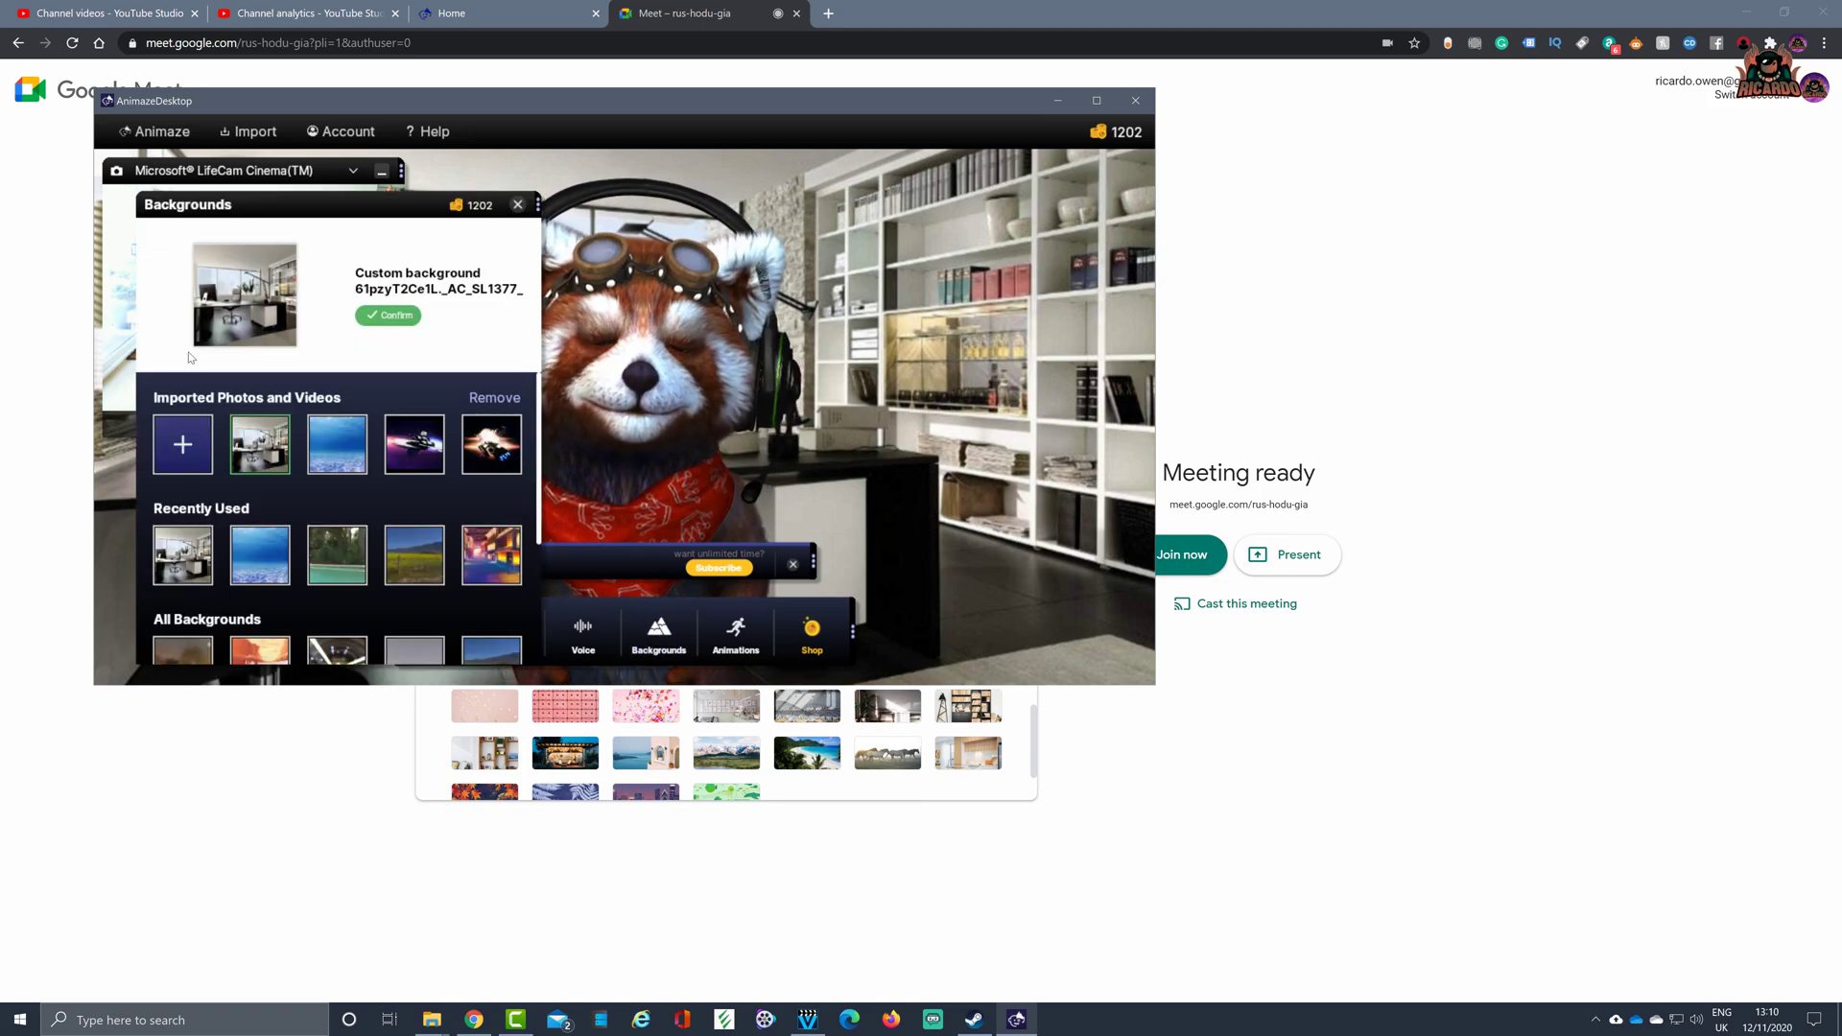
scroll(291, 524, "down", 2)
scroll(291, 524, "up", 3)
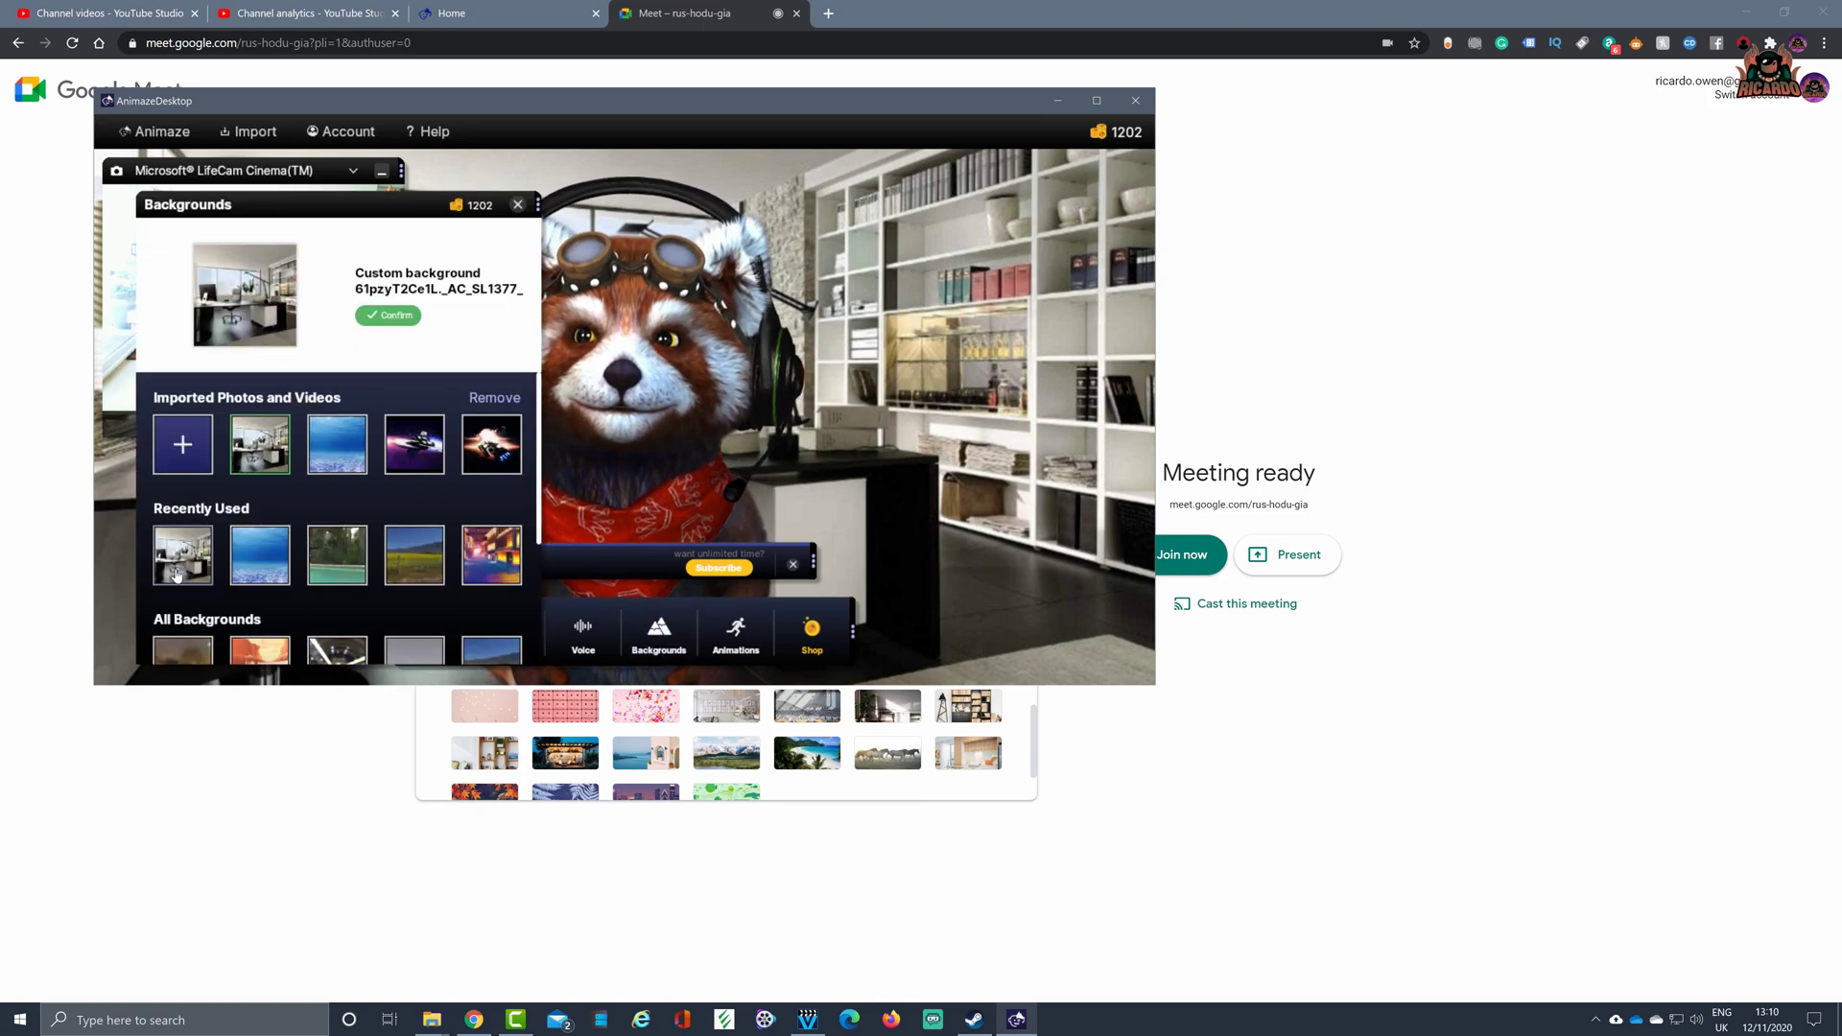
scroll(461, 566, "down", 1)
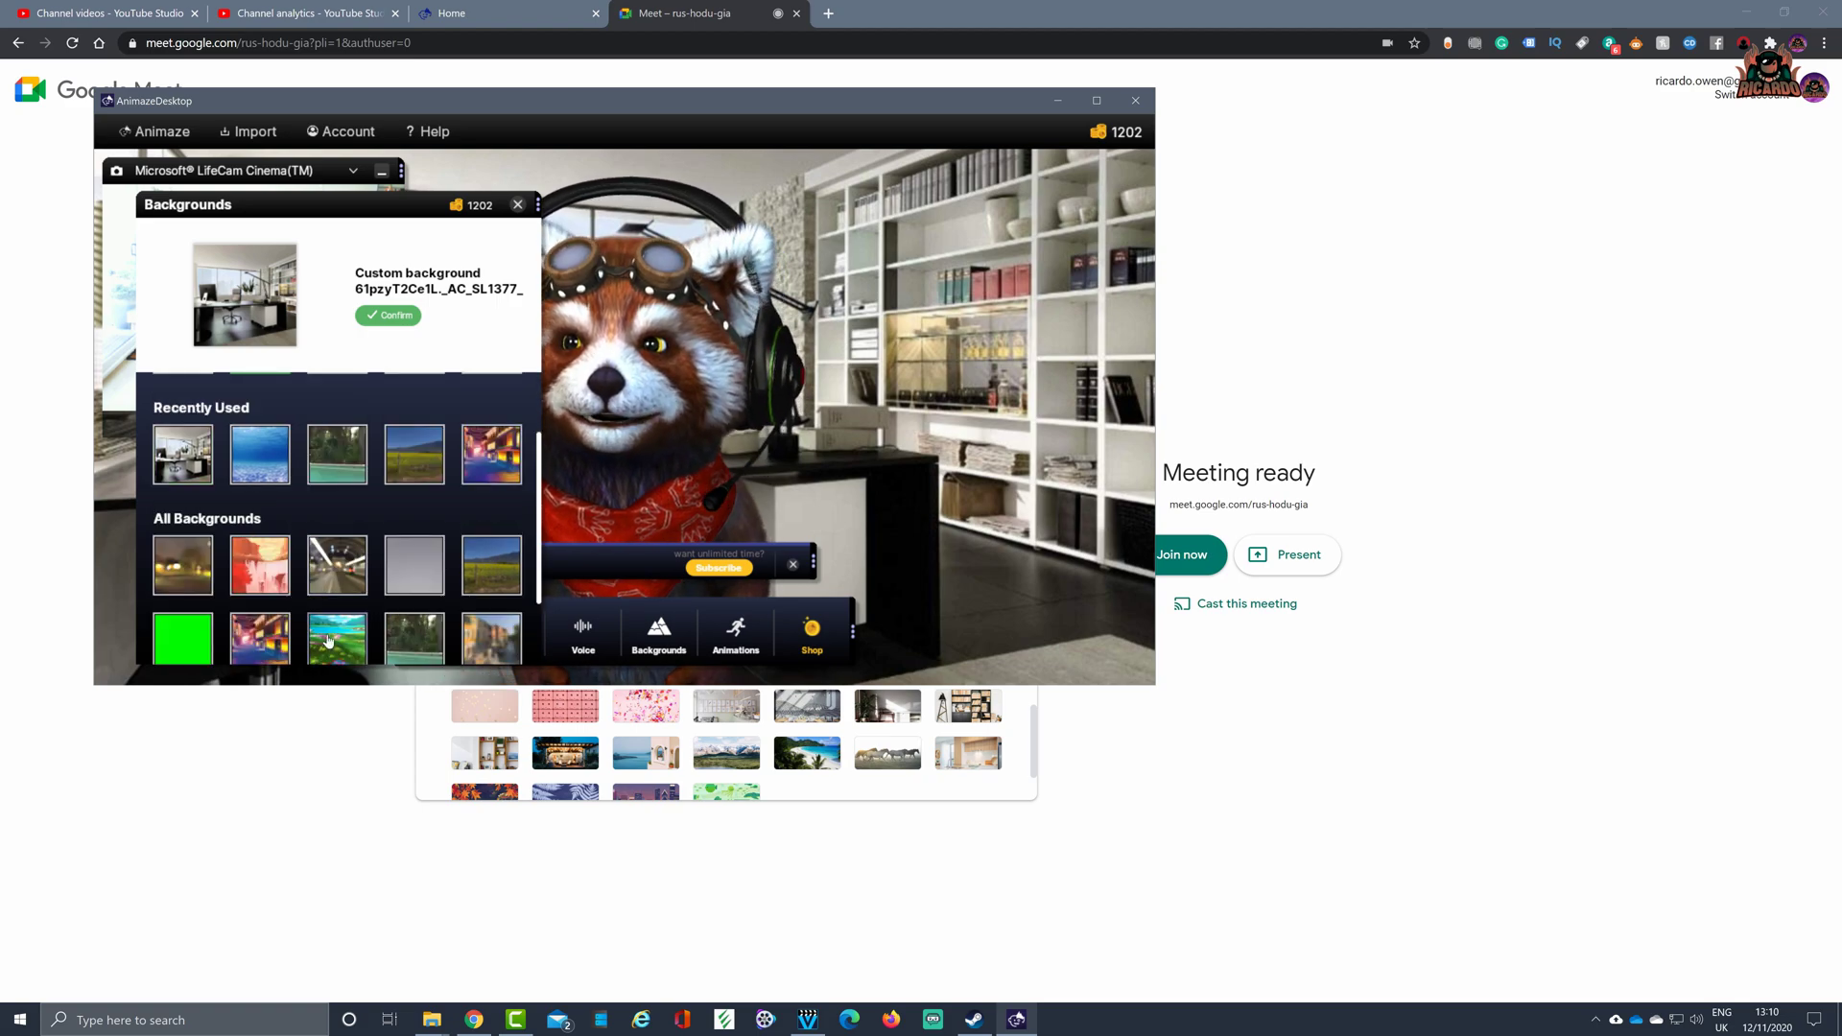
scroll(353, 650, "down", 1)
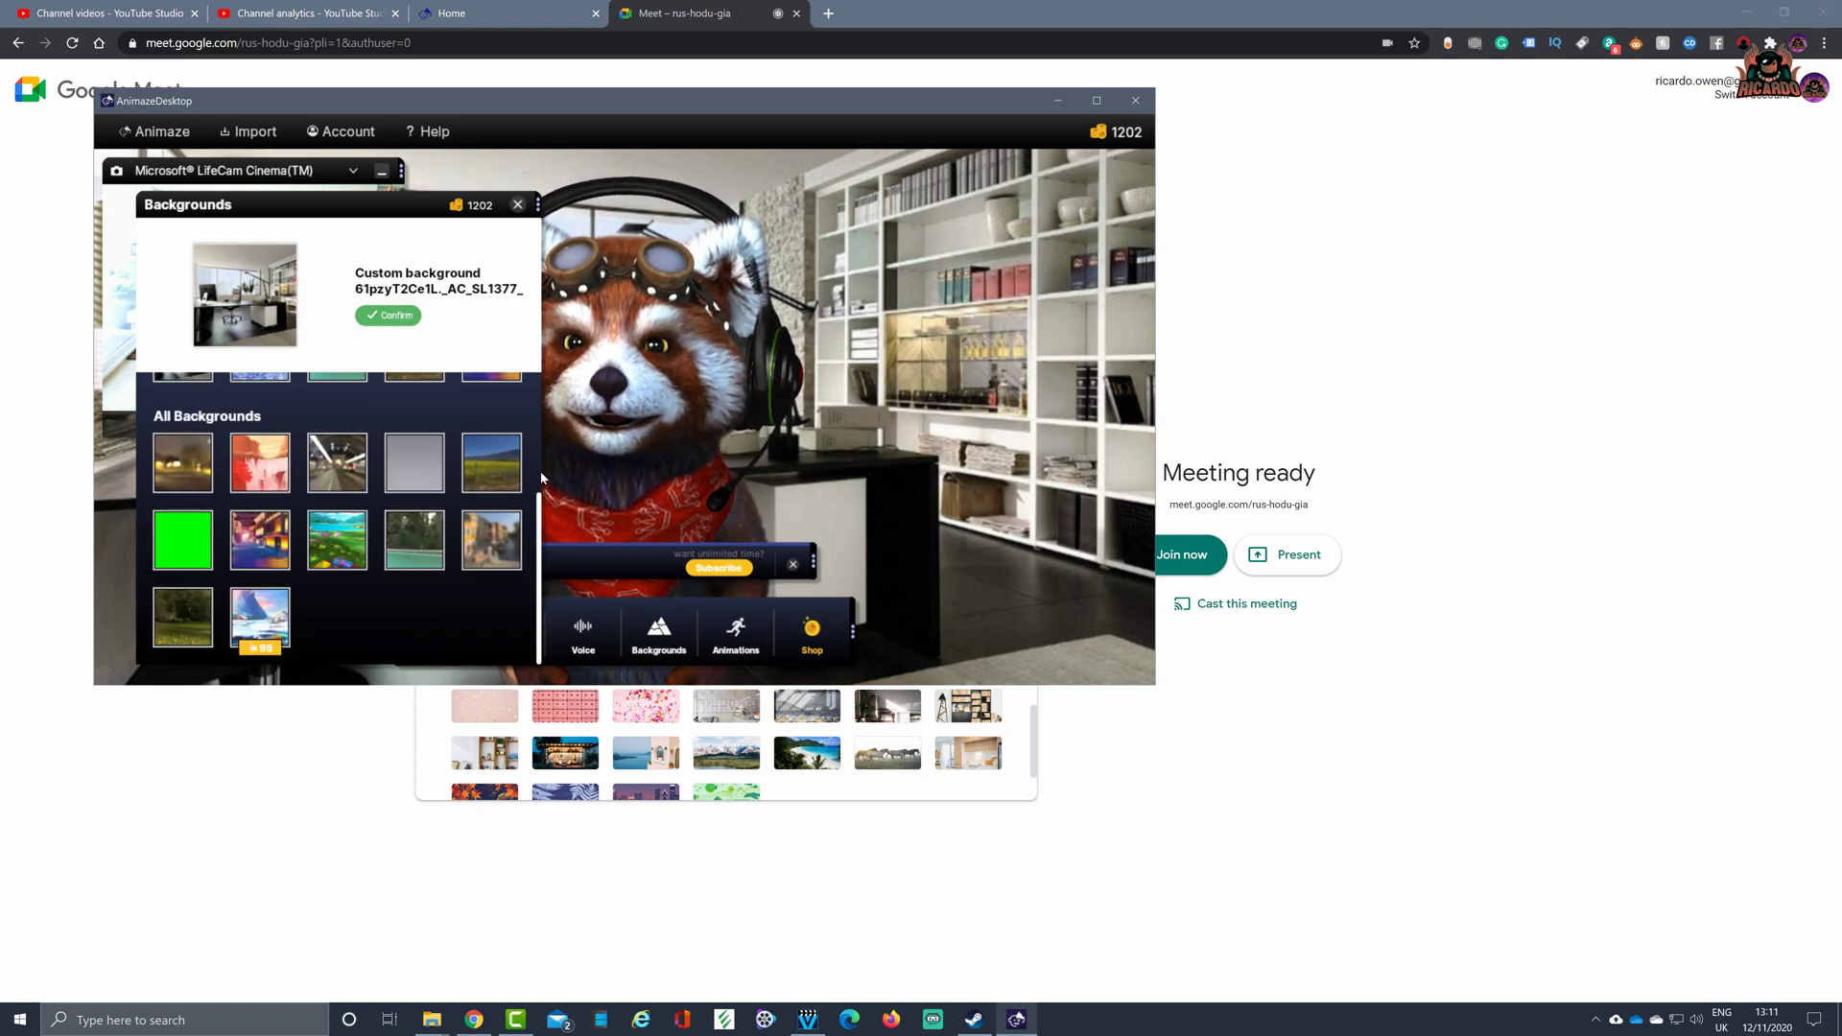
left_click(491, 462)
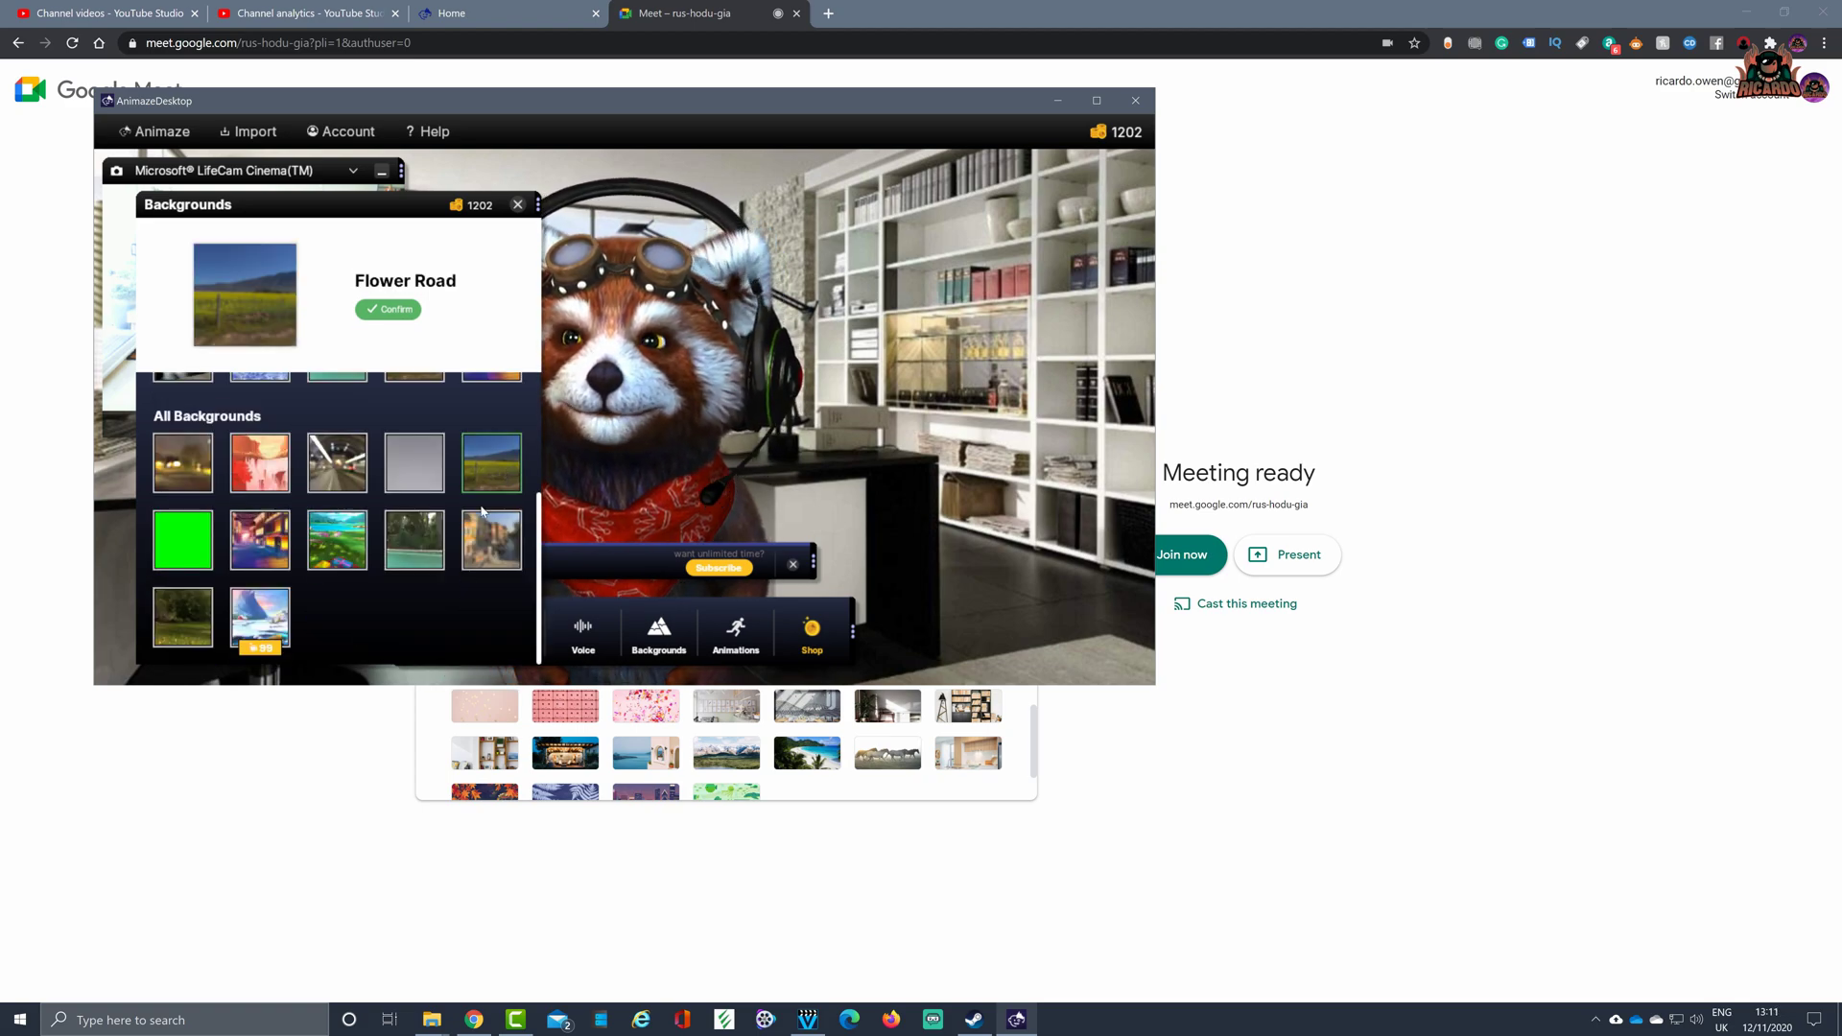
left_click(388, 309)
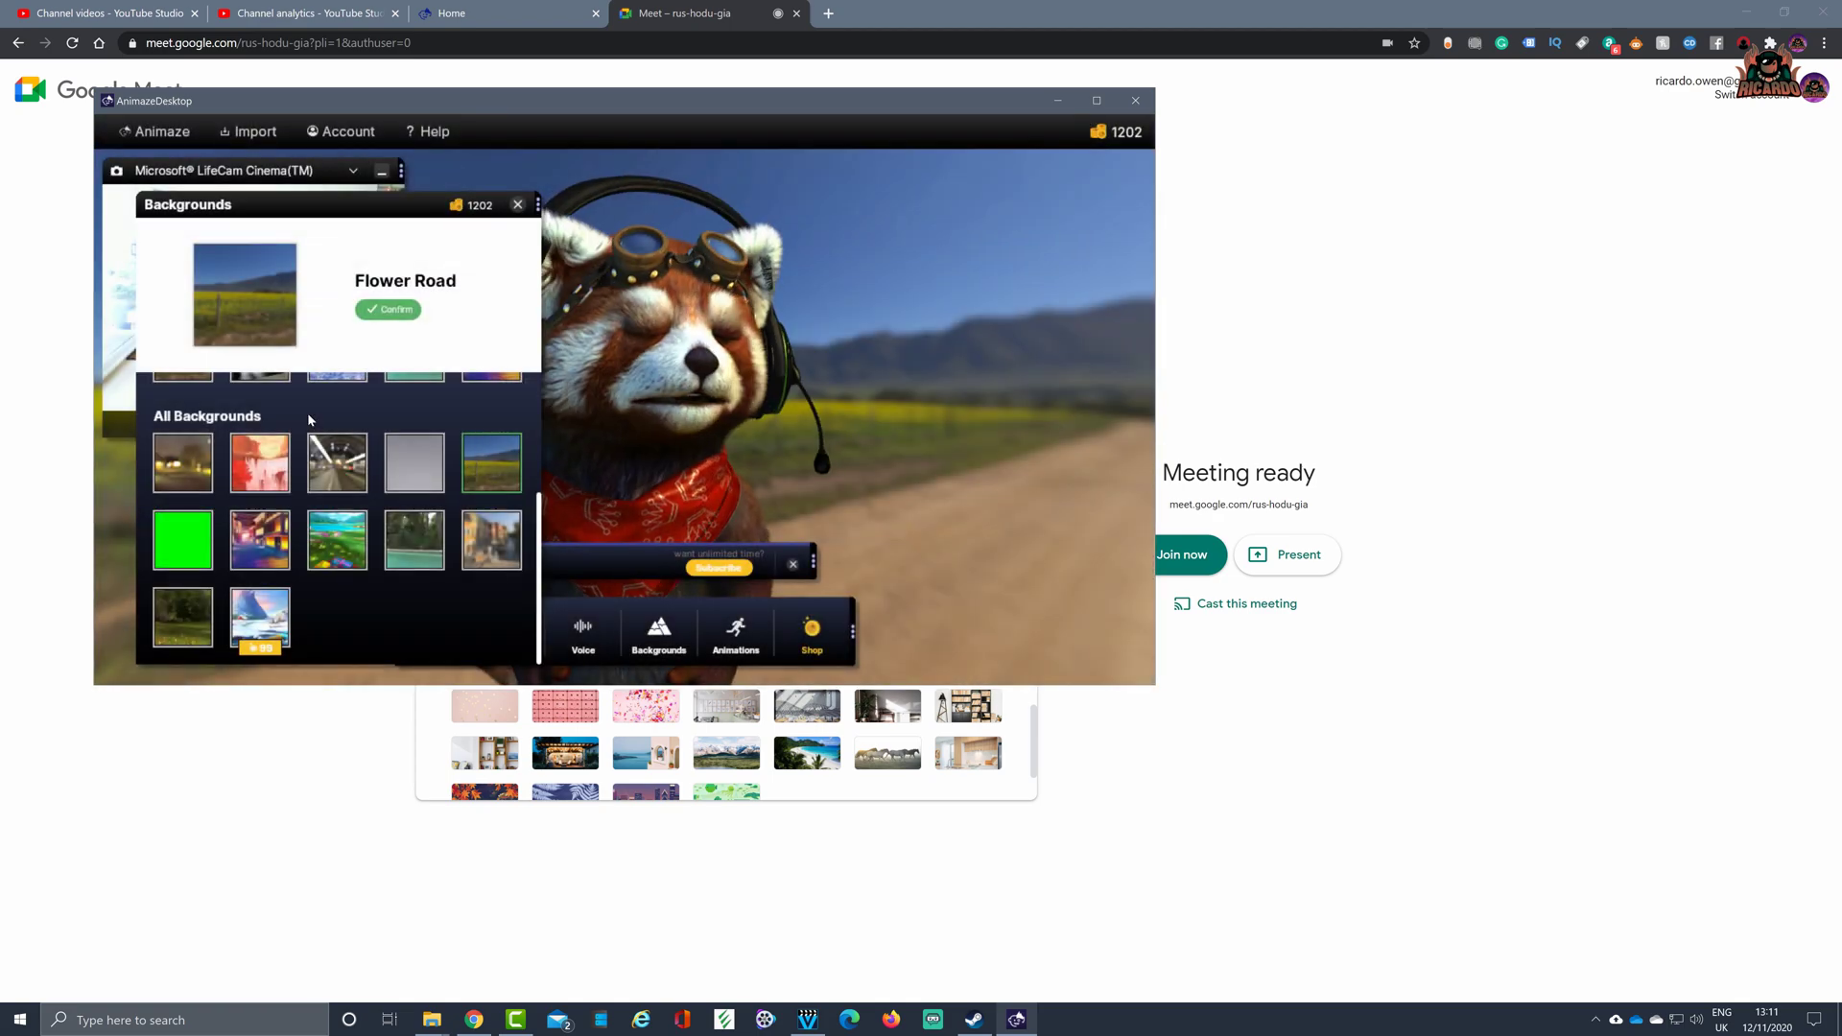
left_click(517, 204)
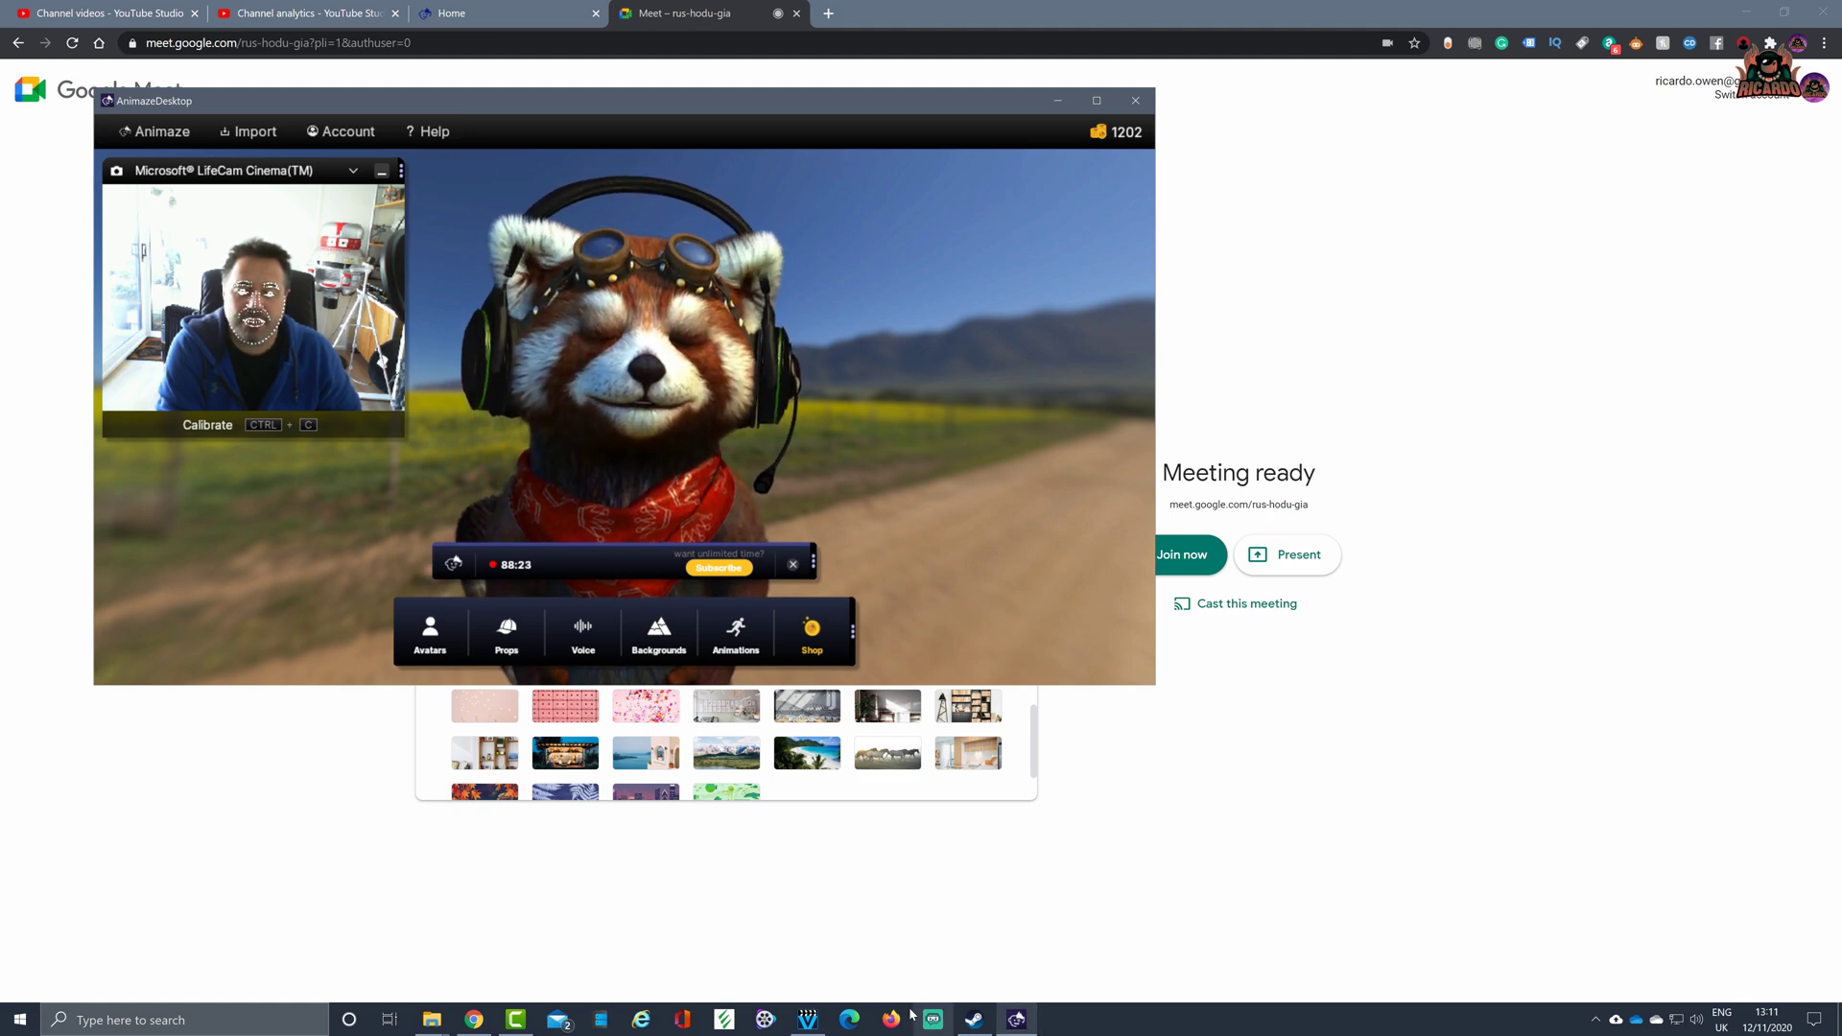
Join the Meet call, dismiss the add-others prompt, and show the red panda avatar video.
left_click(475, 1020)
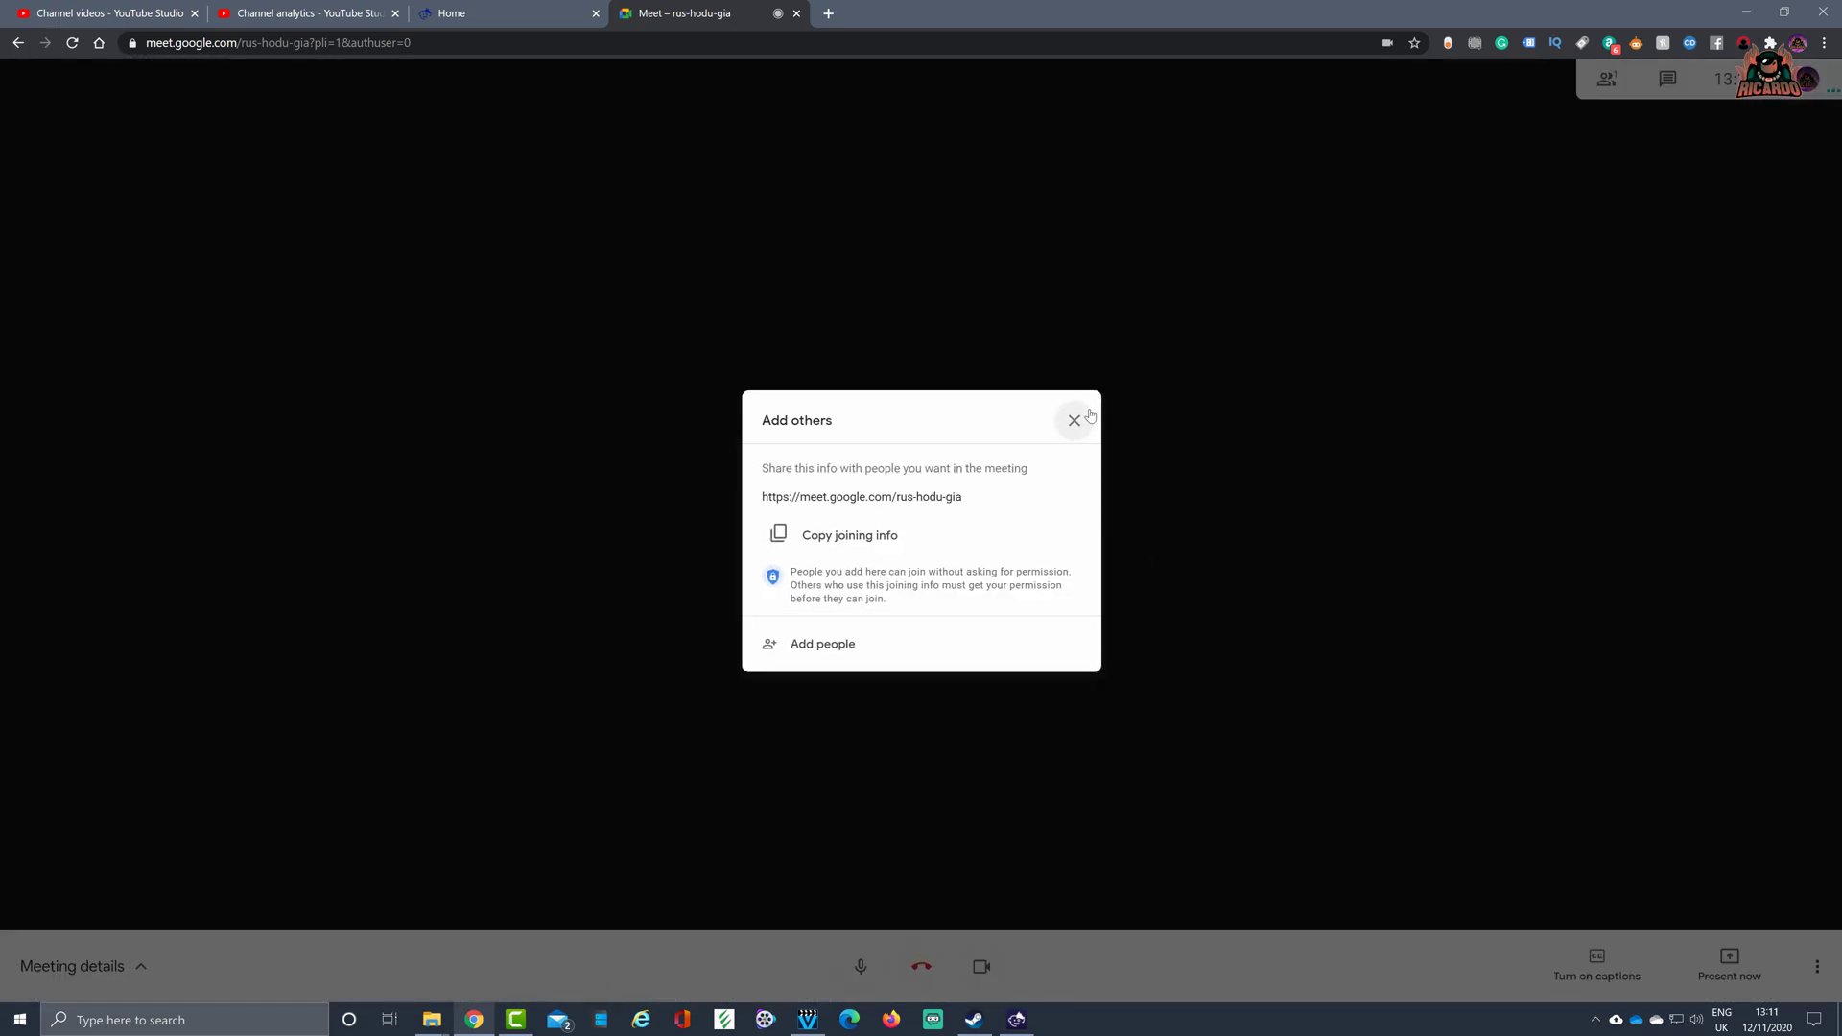
left_click(1073, 423)
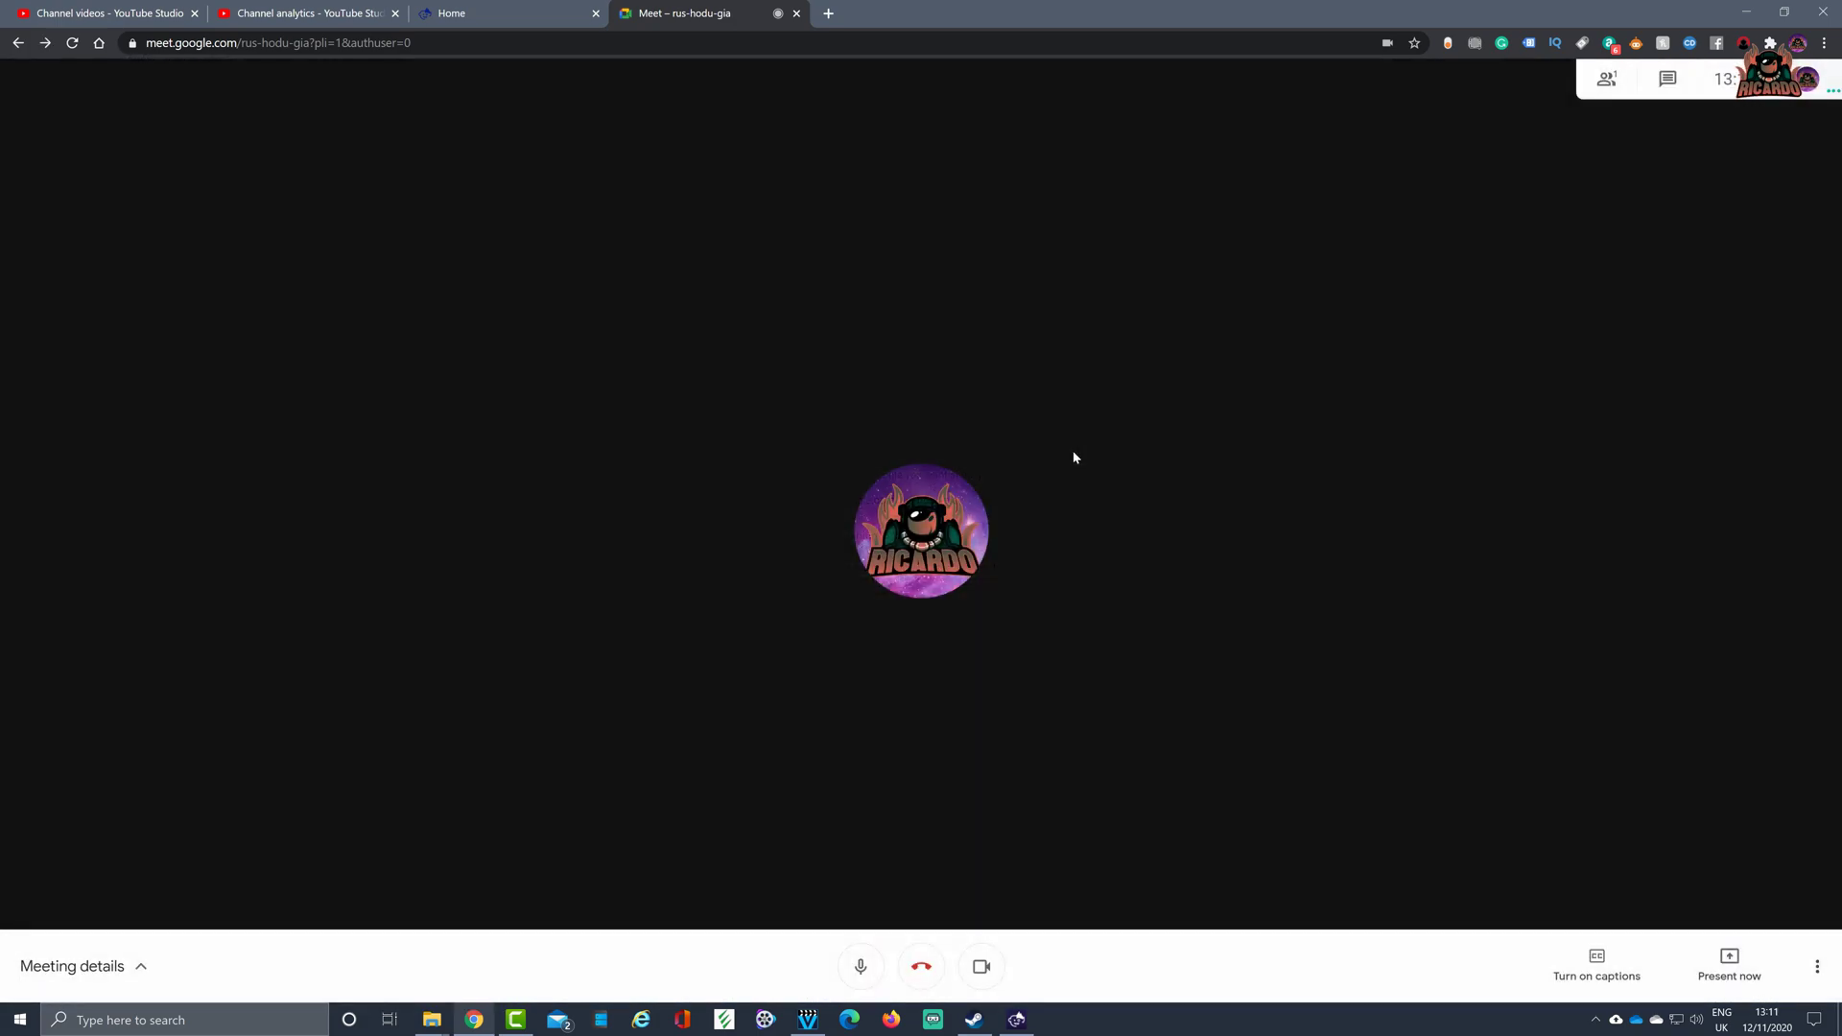
left_click(993, 975)
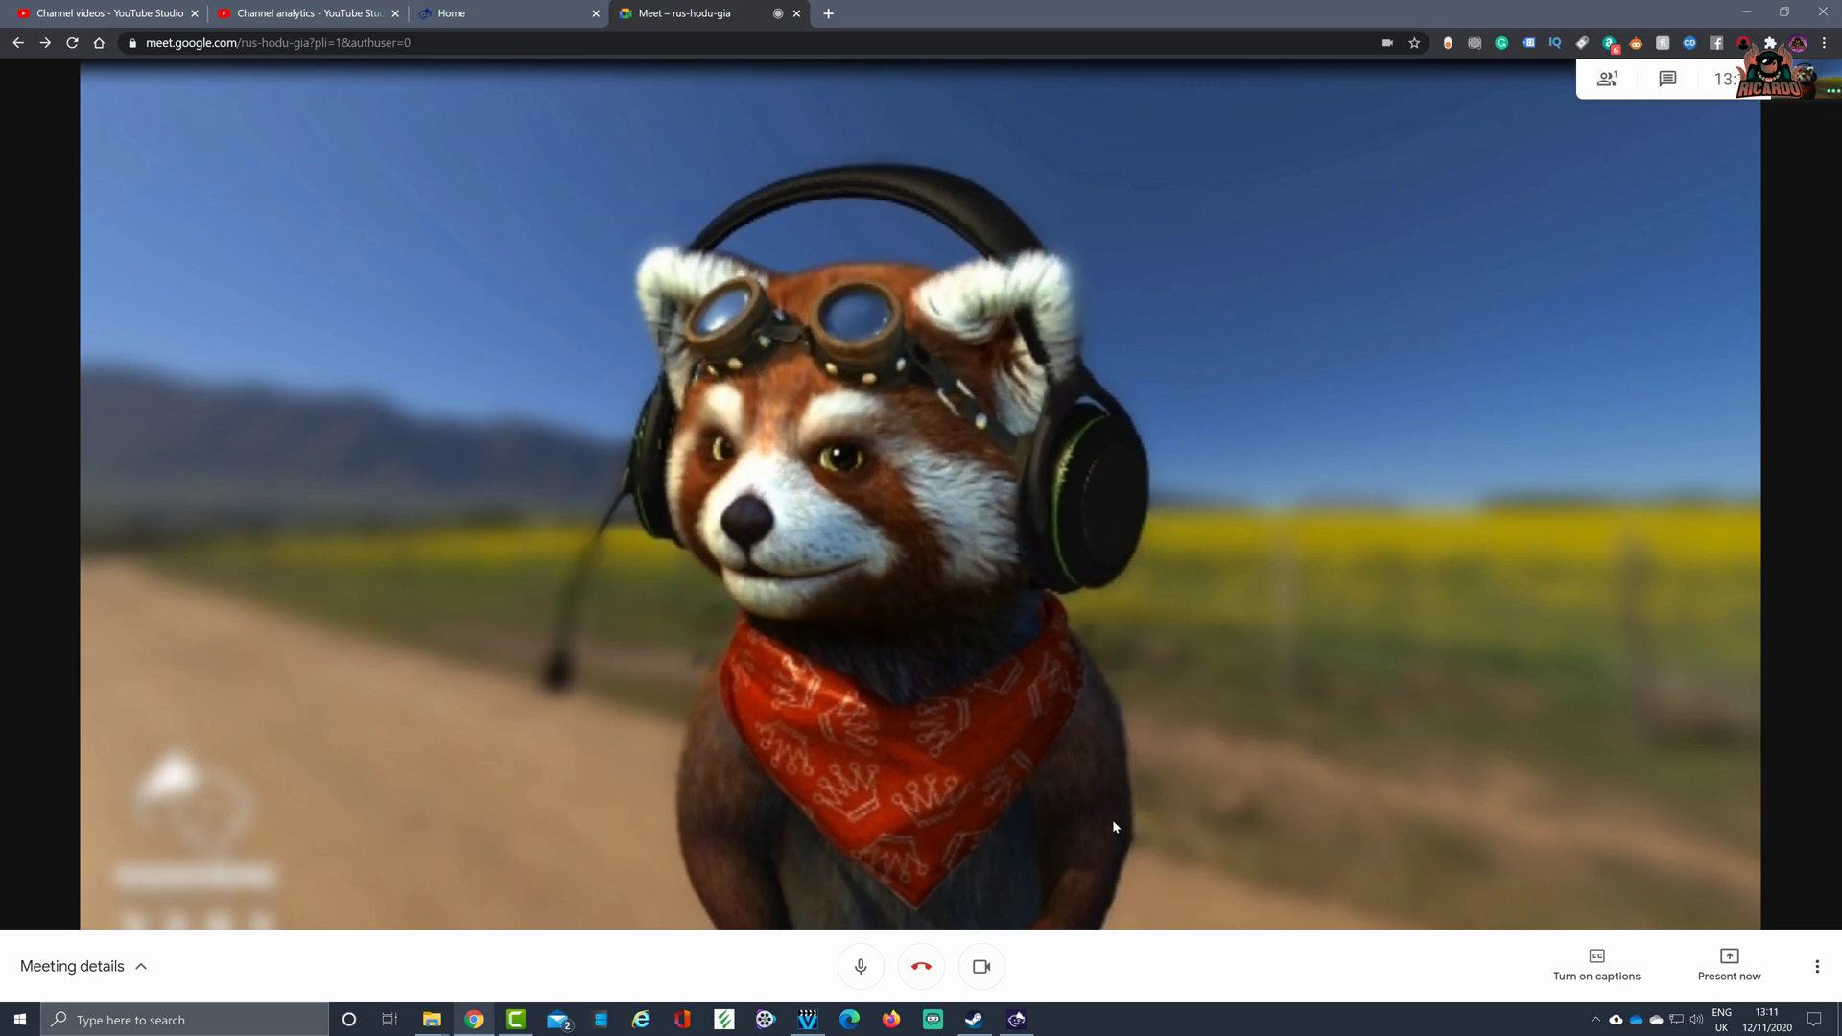
Turn the Meet camera off and switch the video camera to Microsoft LifeCam Cinema.
left_click(982, 967)
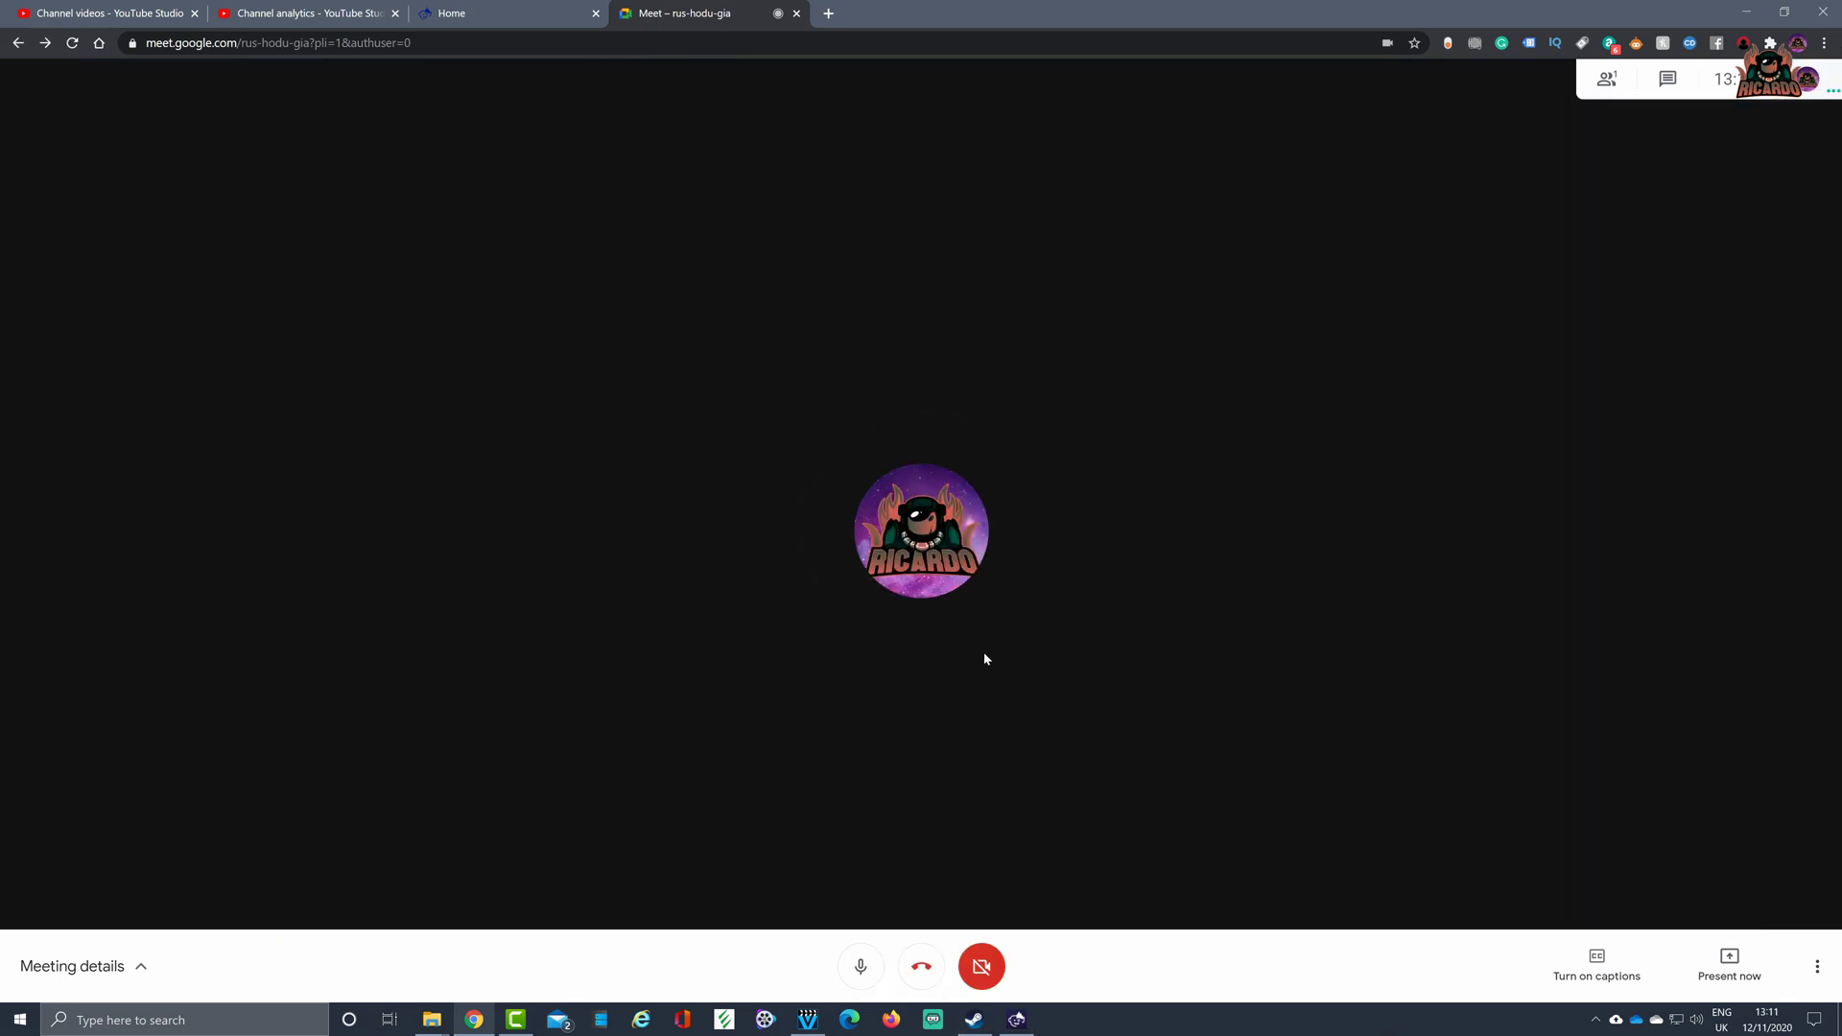
left_click(1821, 971)
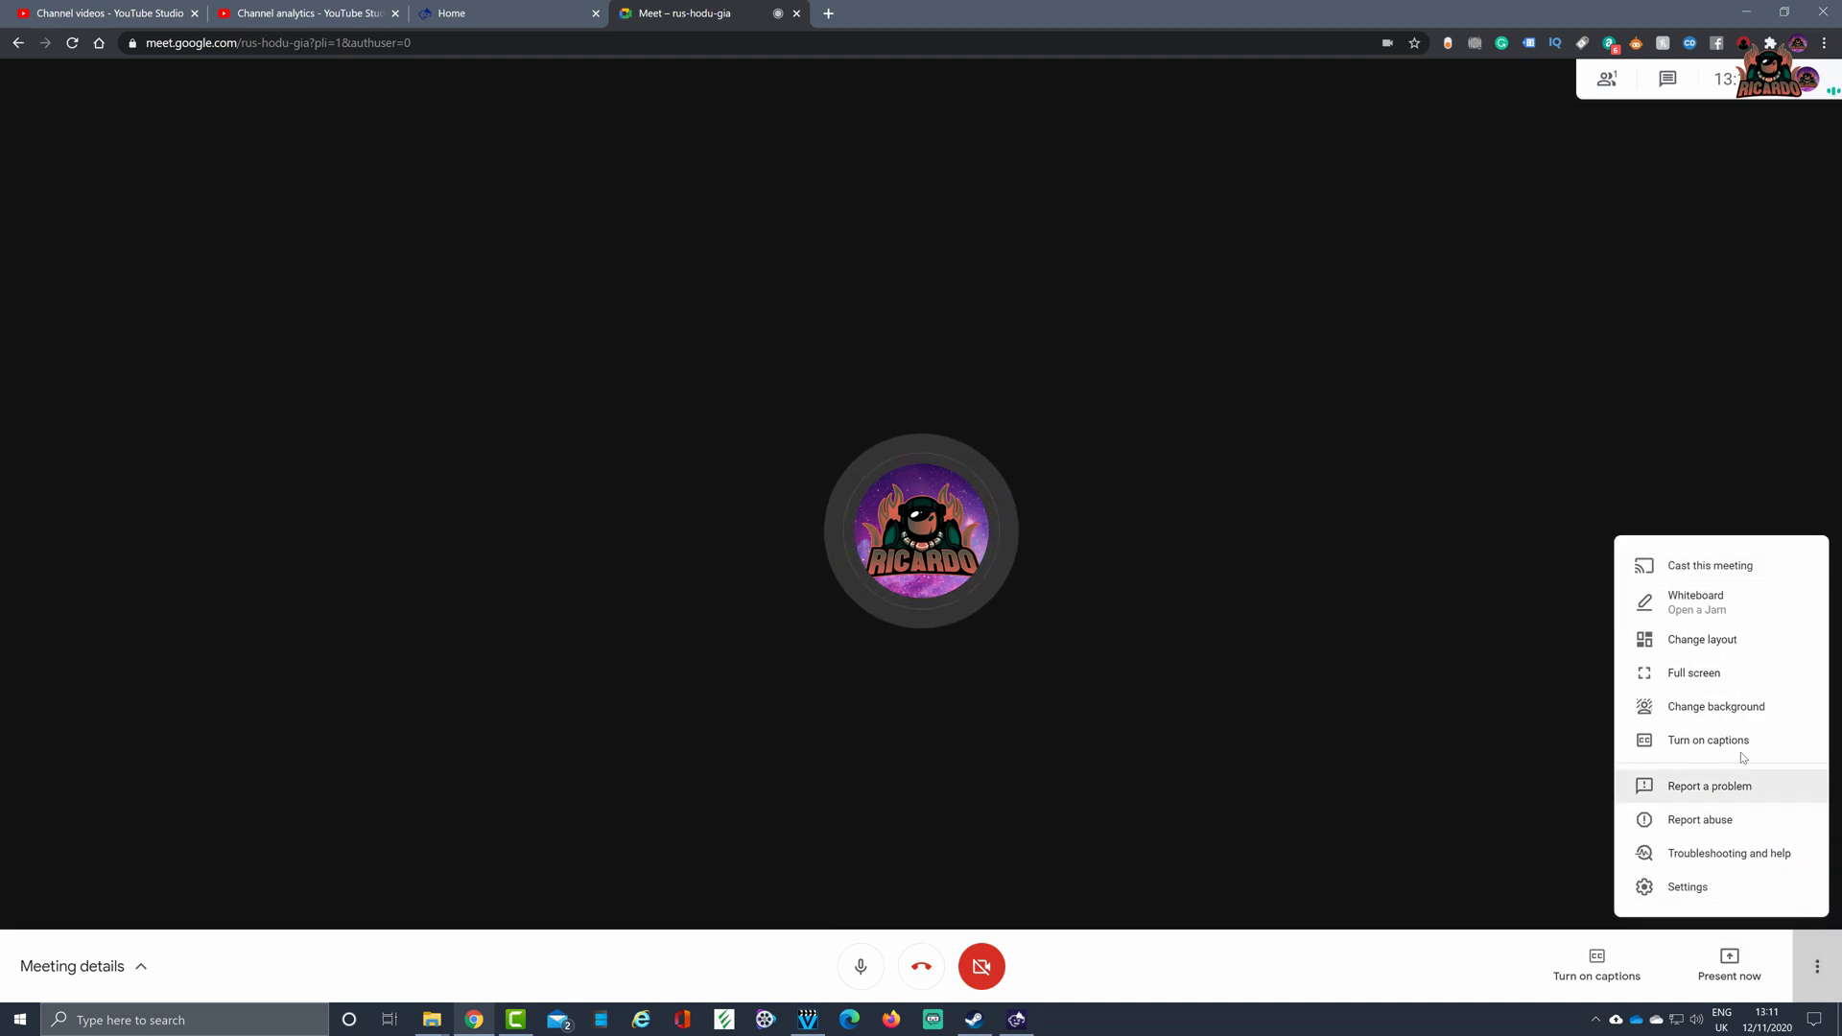
left_click(1717, 889)
left_click(693, 379)
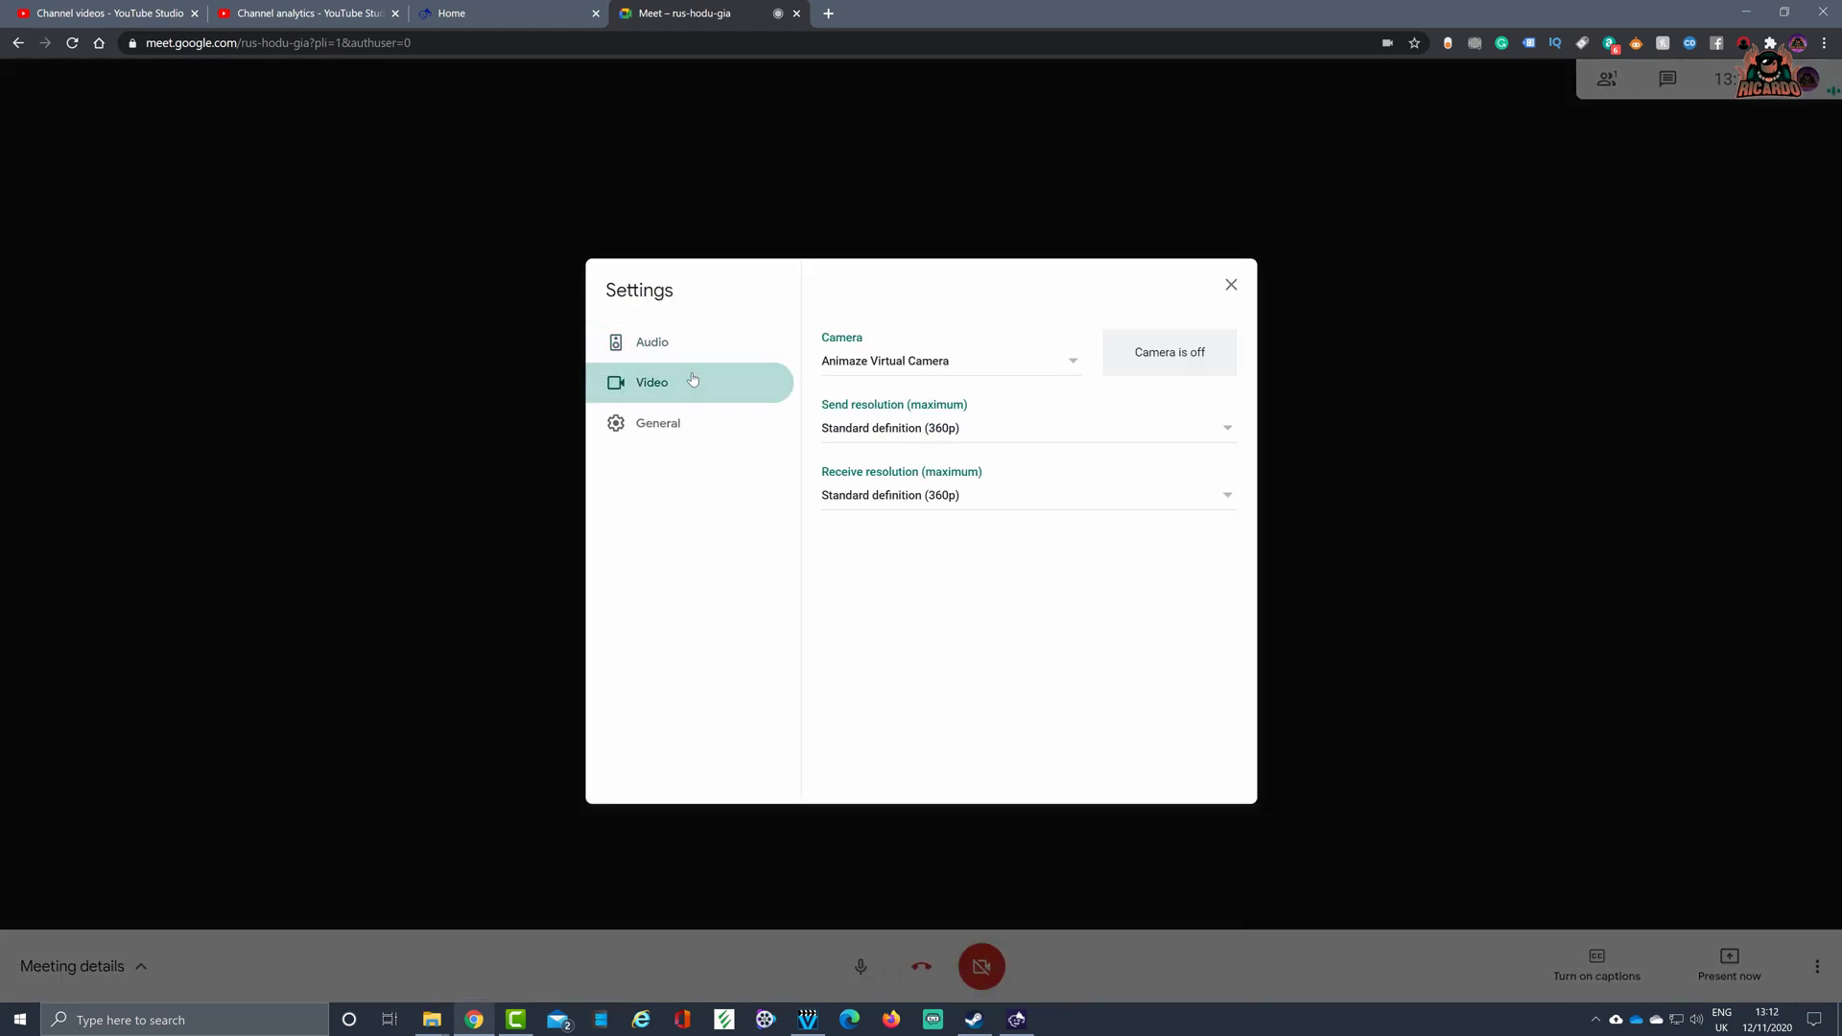
left_click(1060, 371)
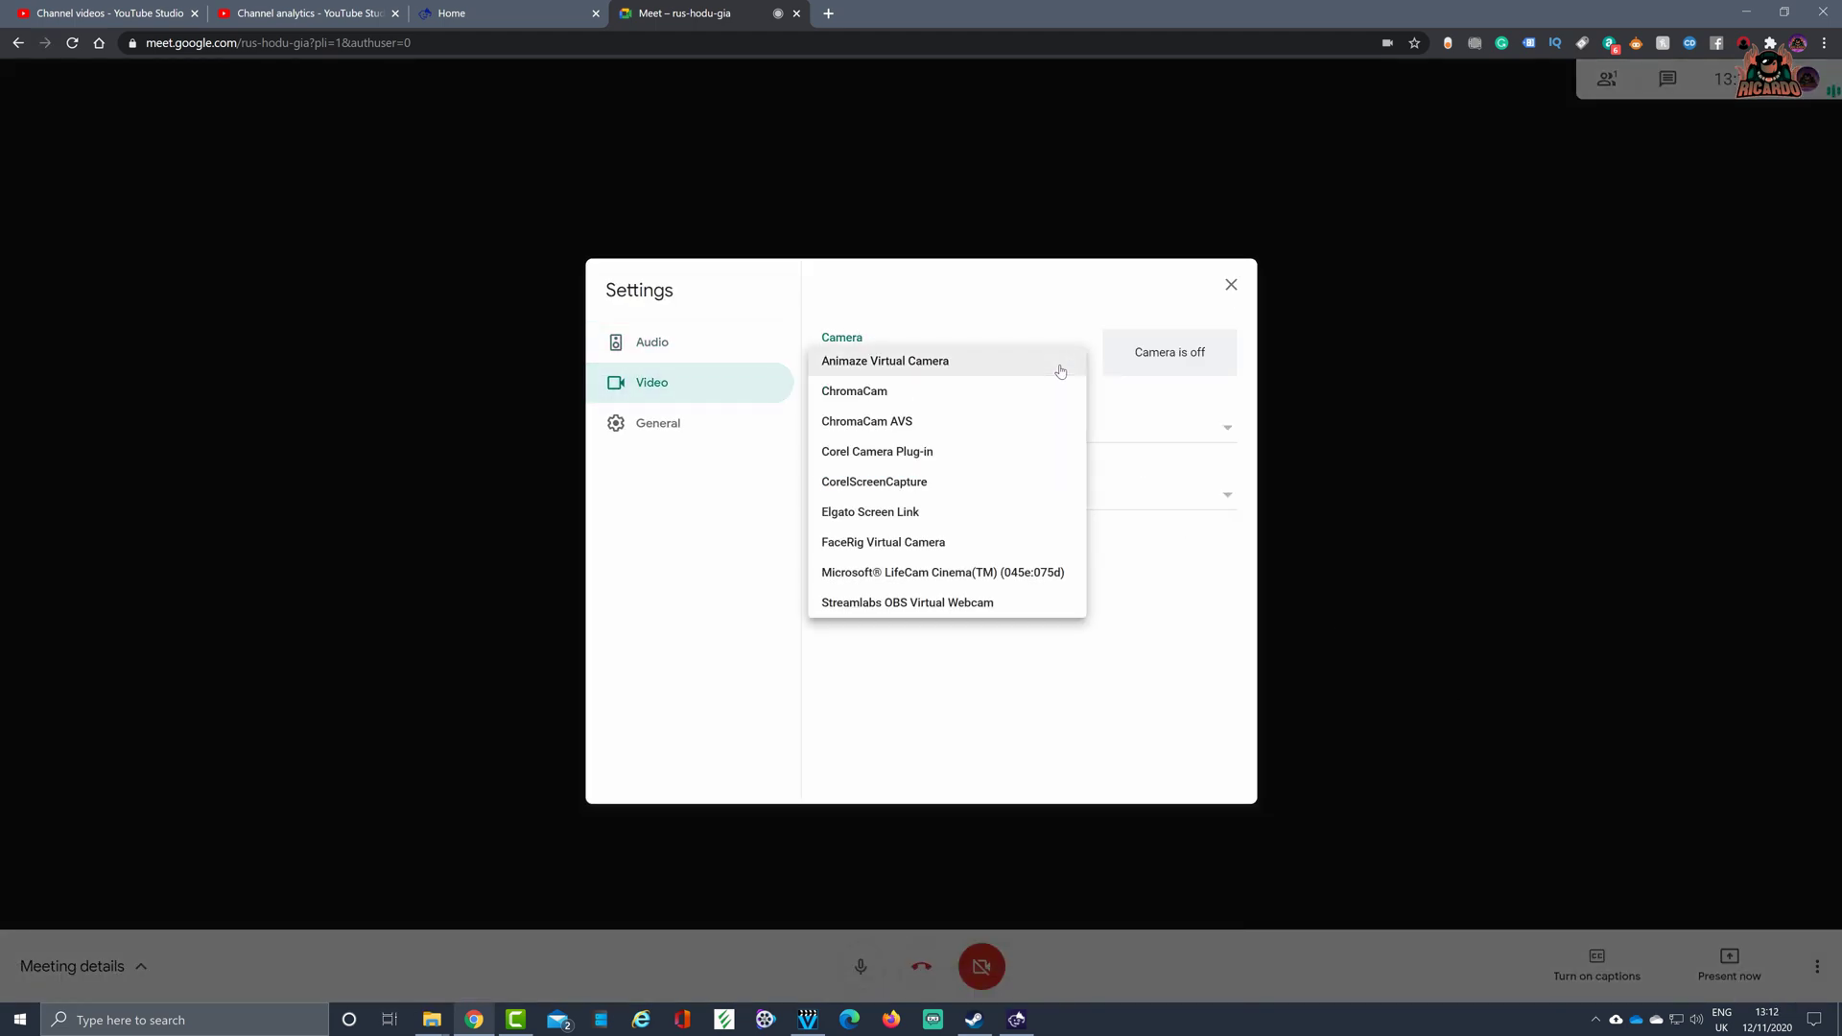
left_click(957, 569)
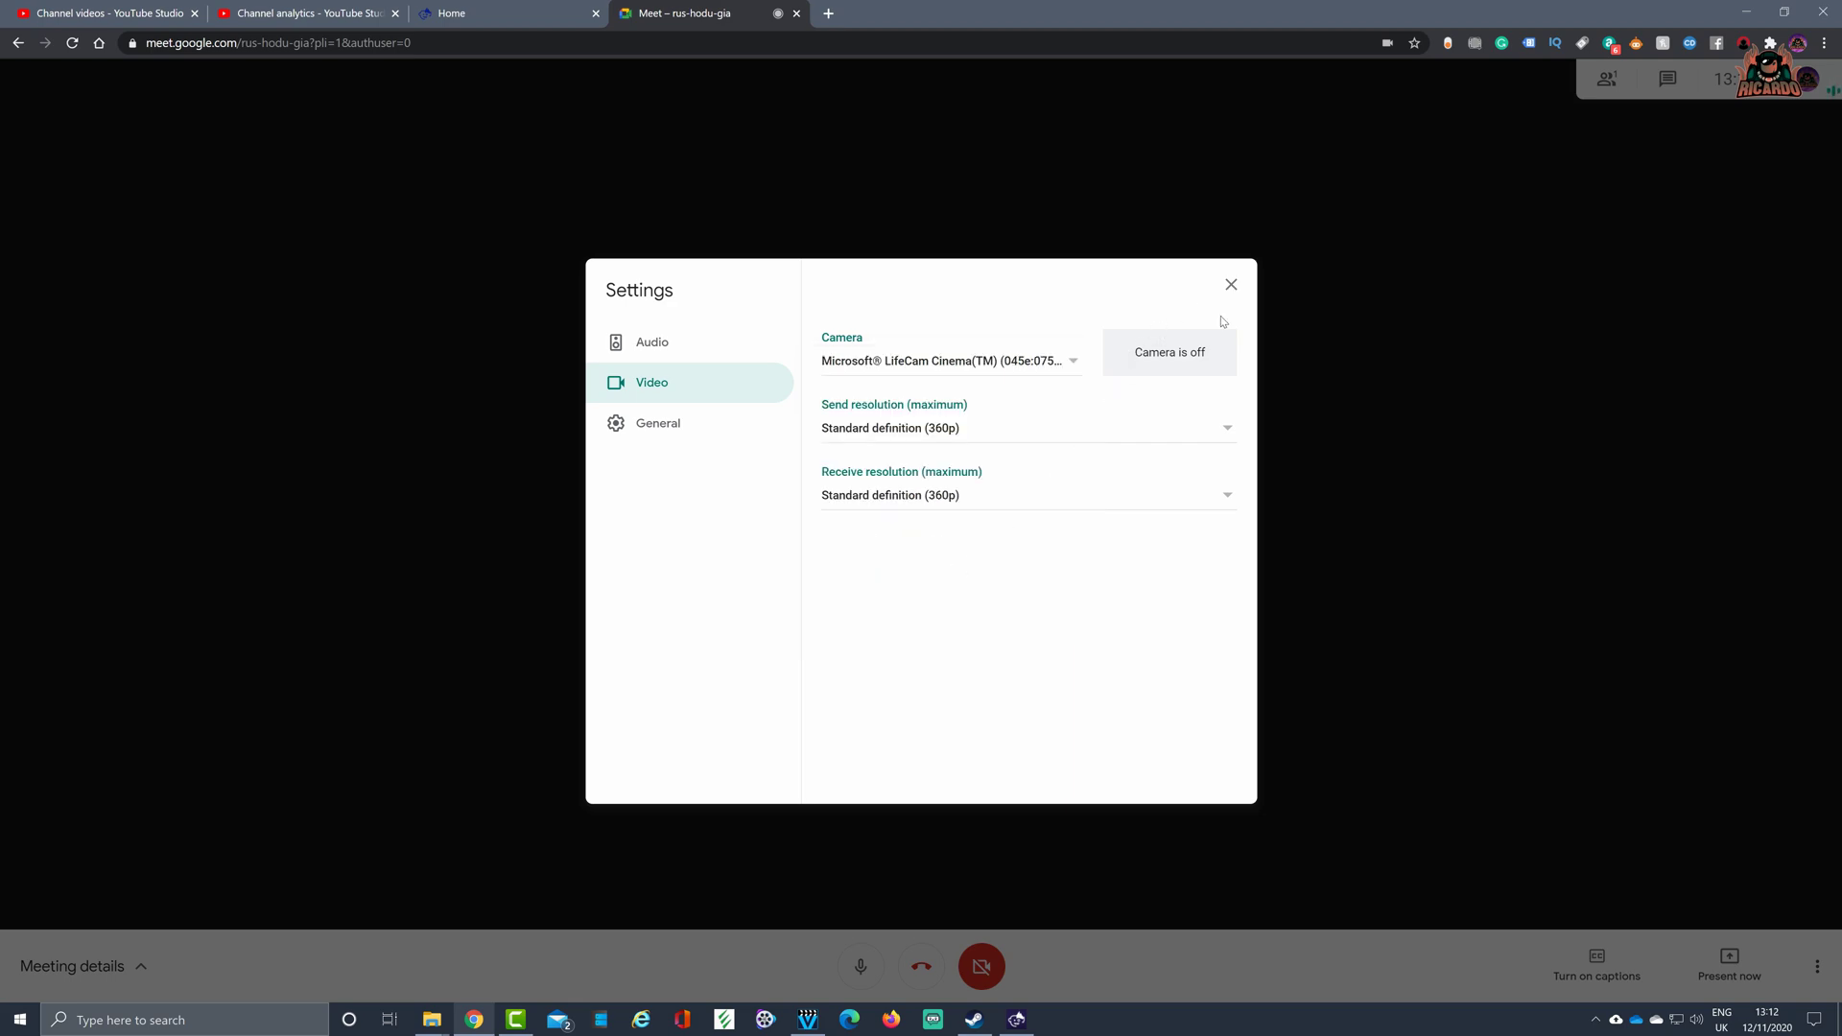
Bring Animaze forward from the taskbar and close it.
left_click(1016, 1023)
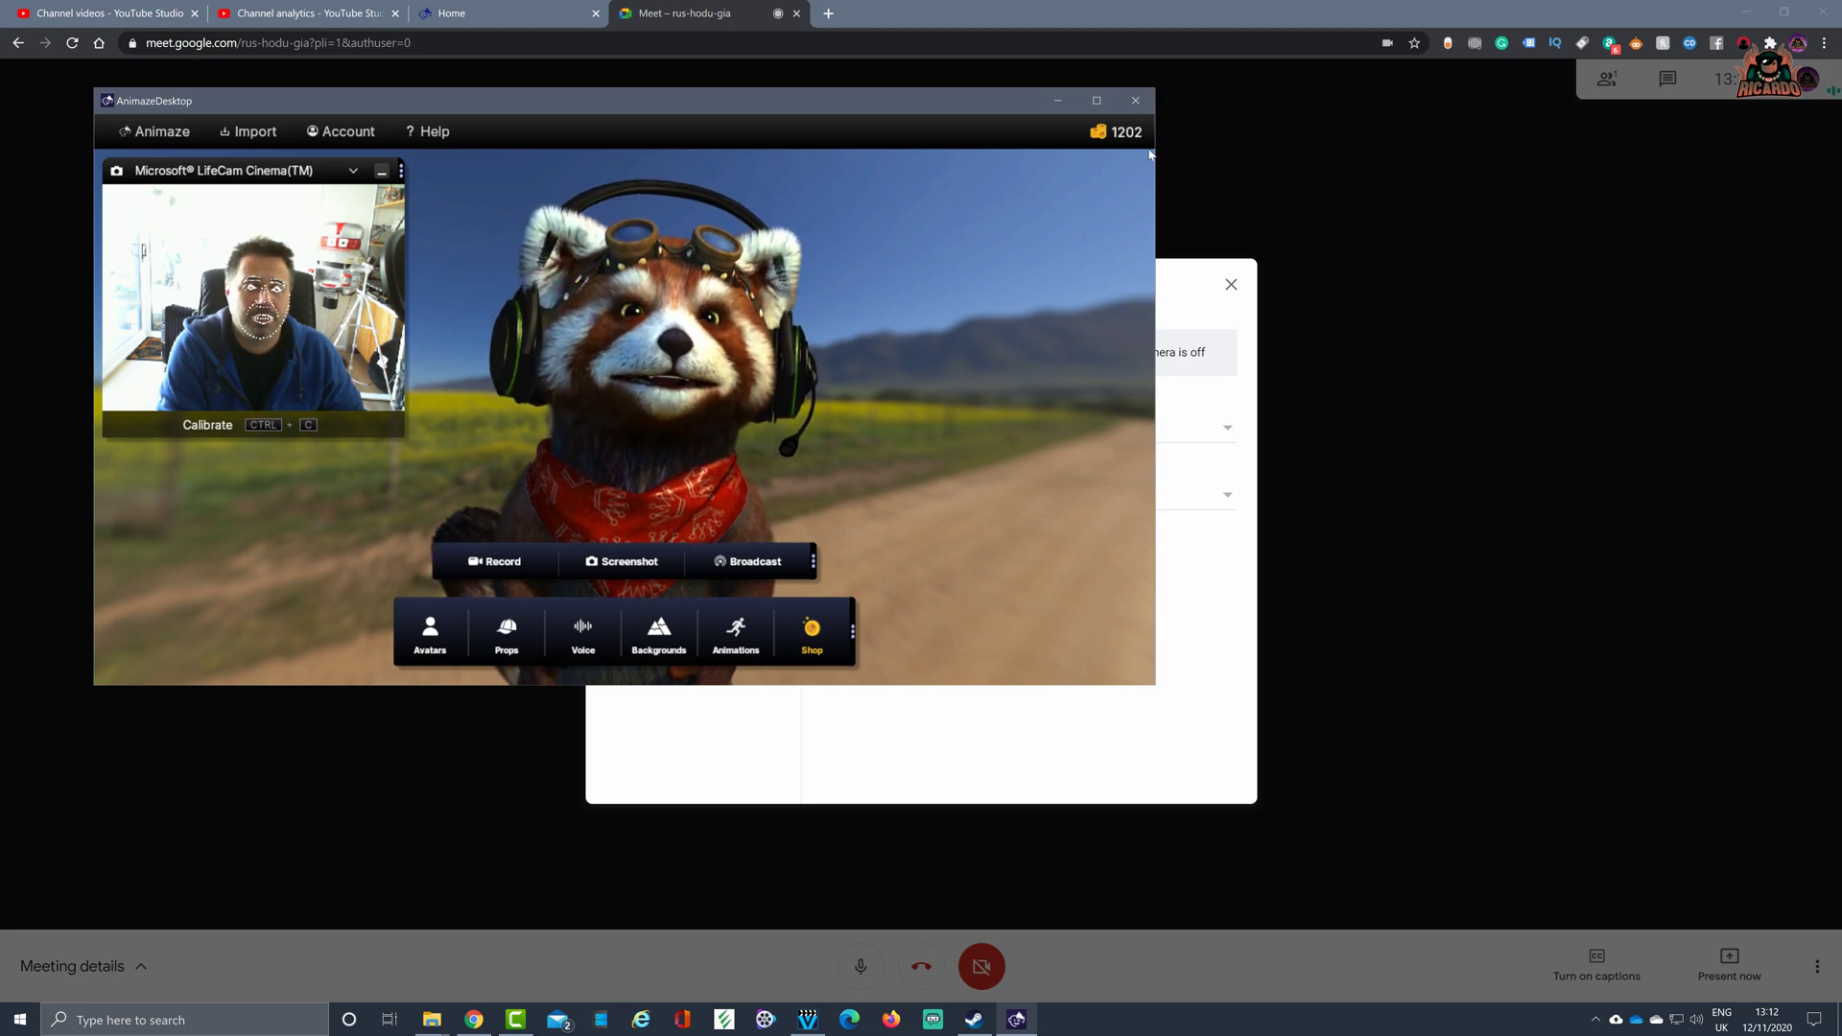
left_click(1158, 200)
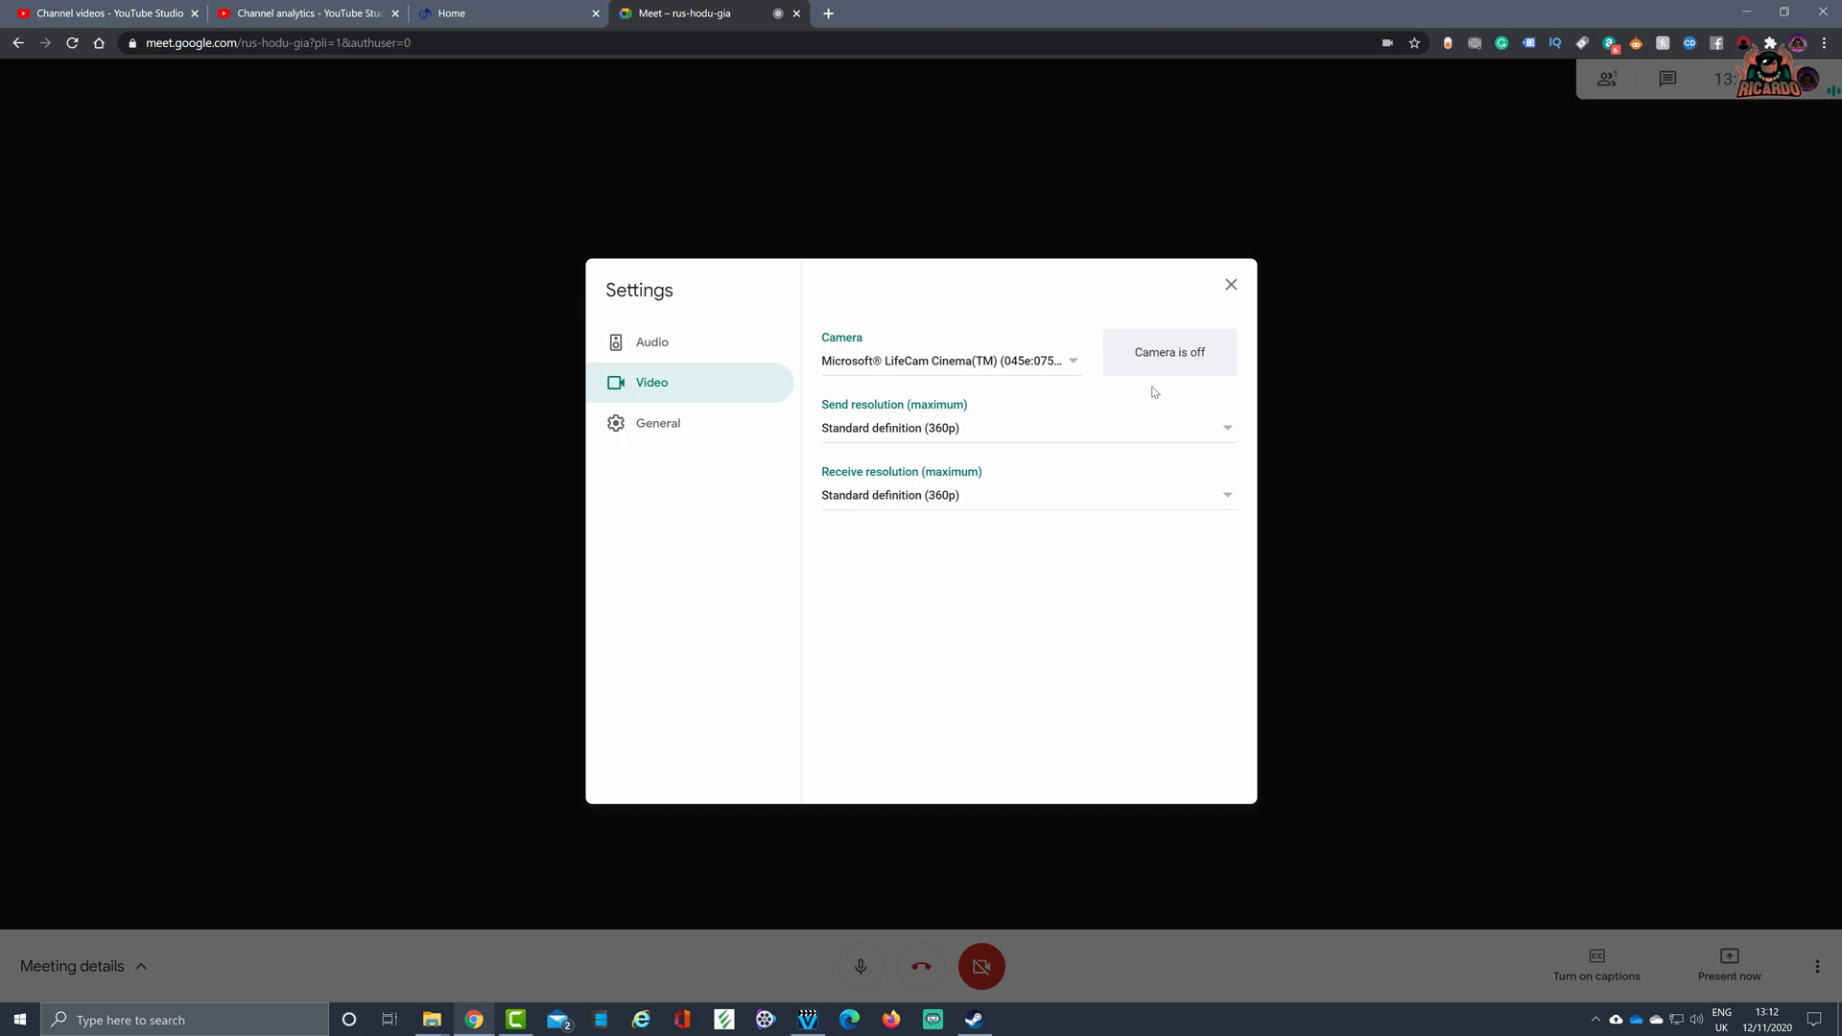
Close Google Meet's Settings dialog to return to the call.
left_click(1233, 287)
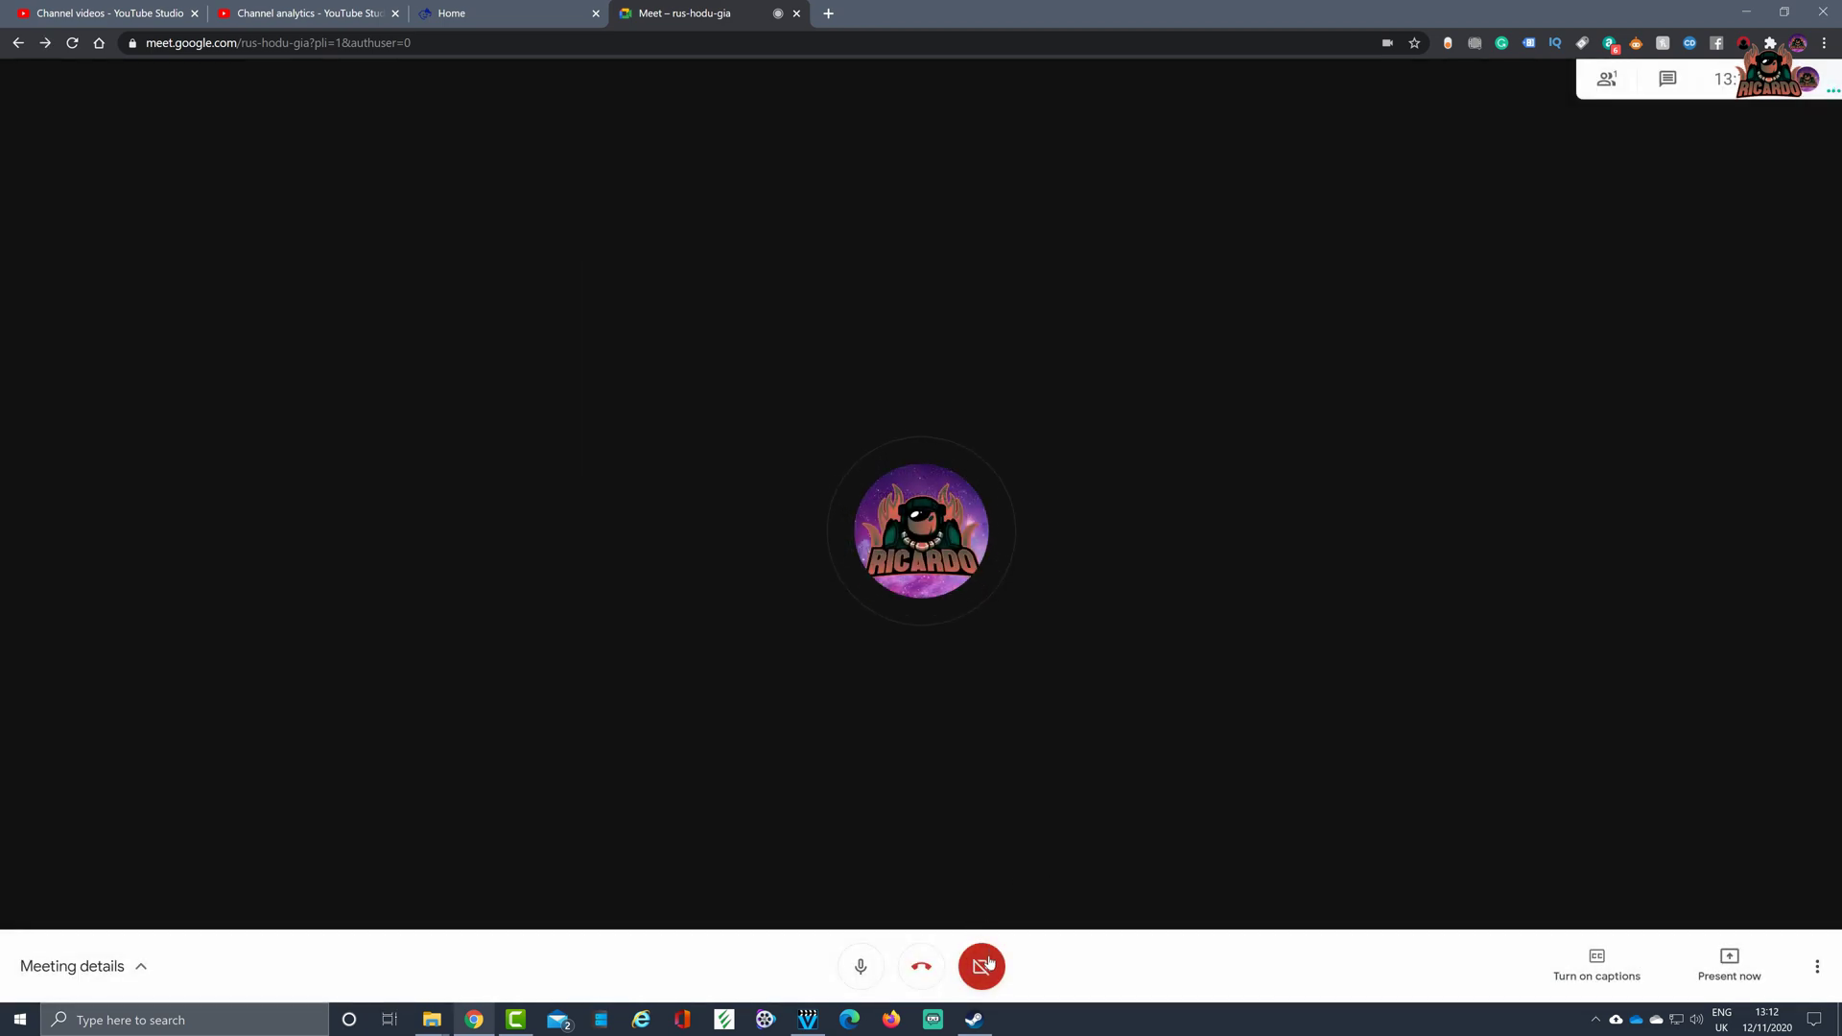